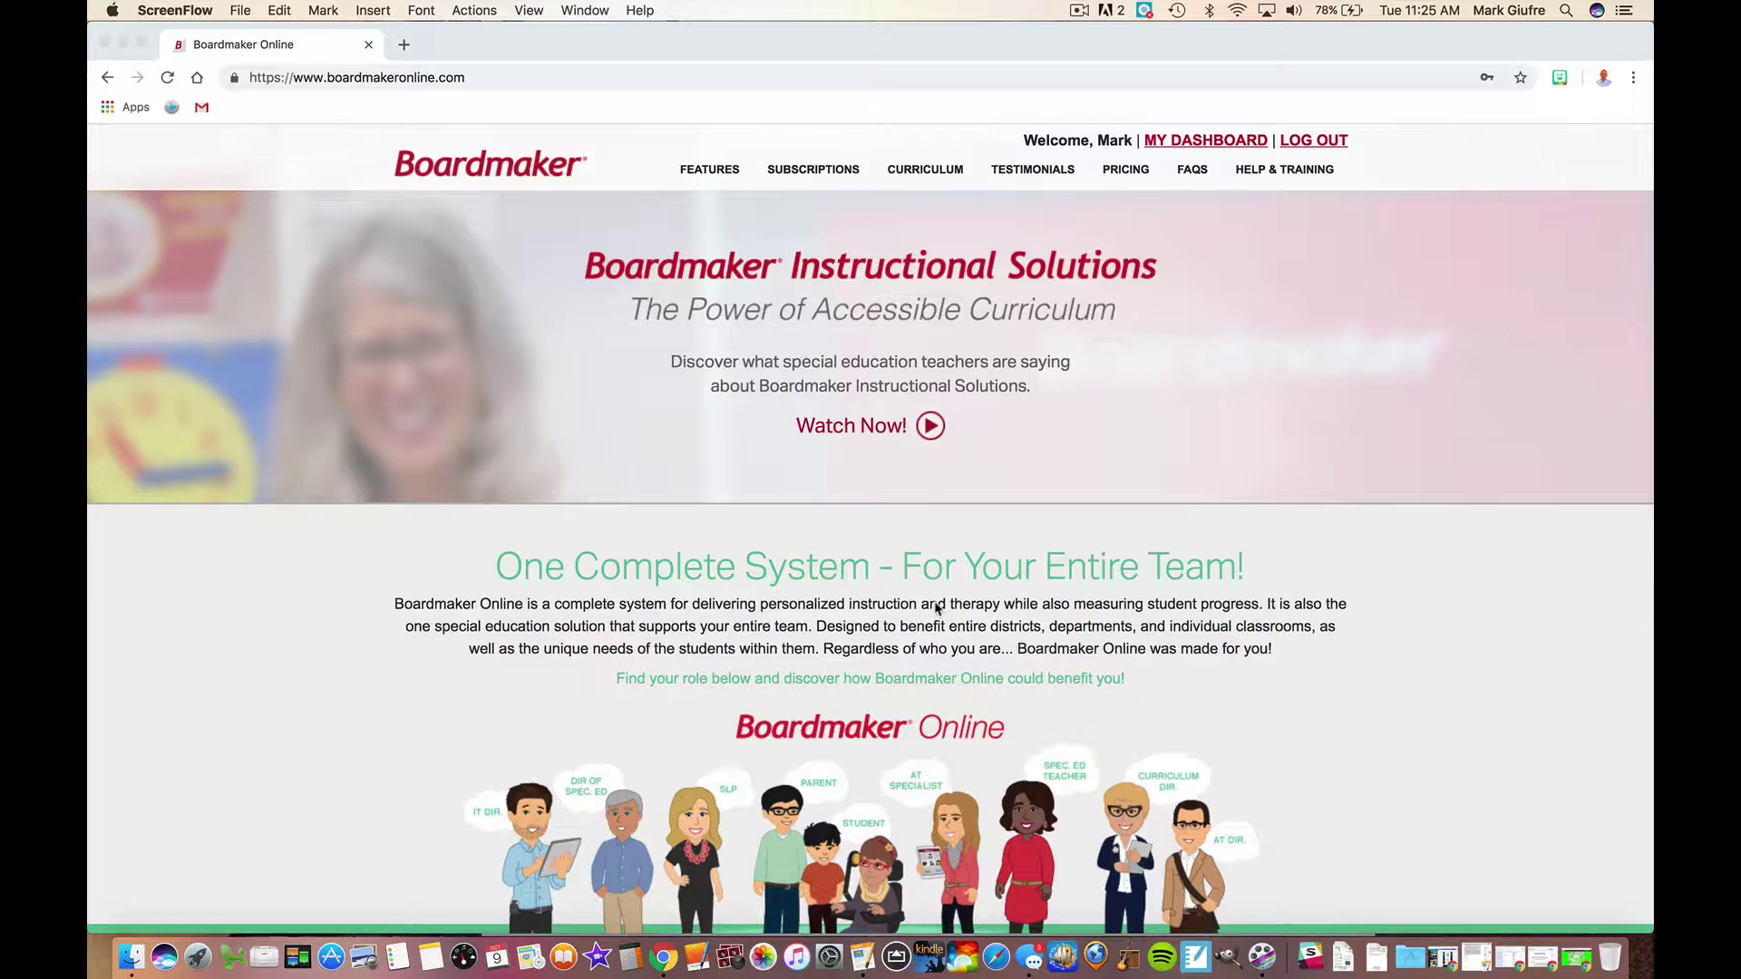
Step: Go to the dashboard, dismiss the Attention notice, and open My Boardmaker's 91 saved activities
click(1179, 142)
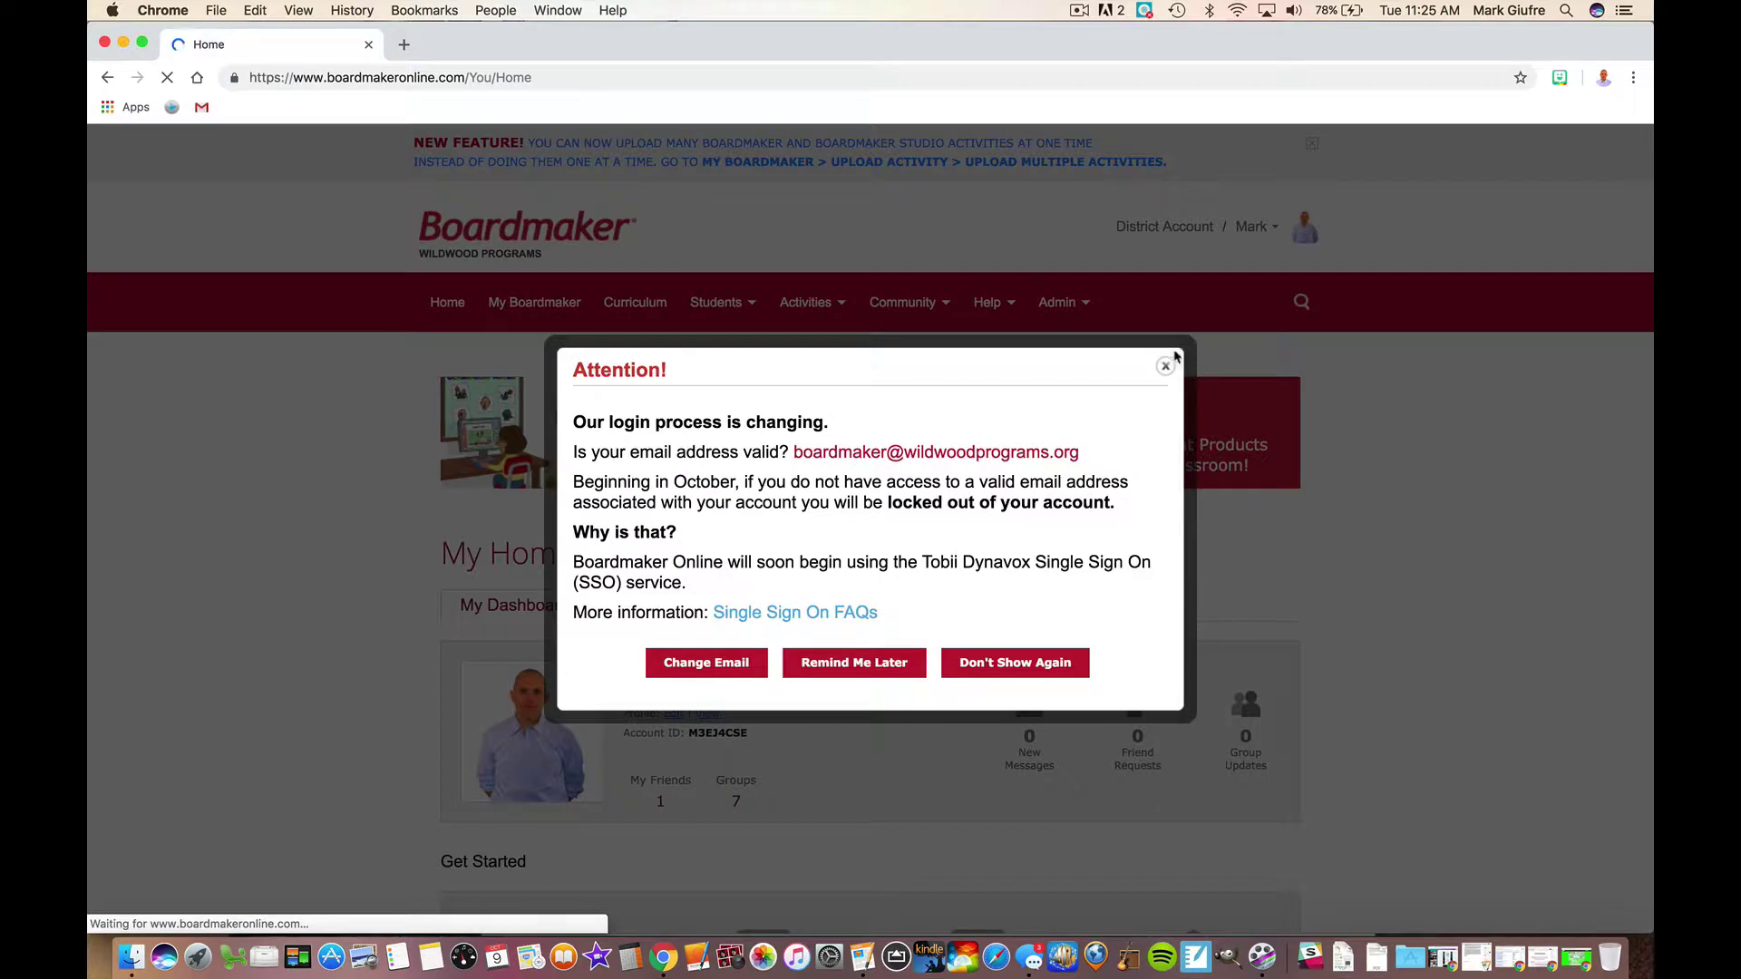
click(1167, 365)
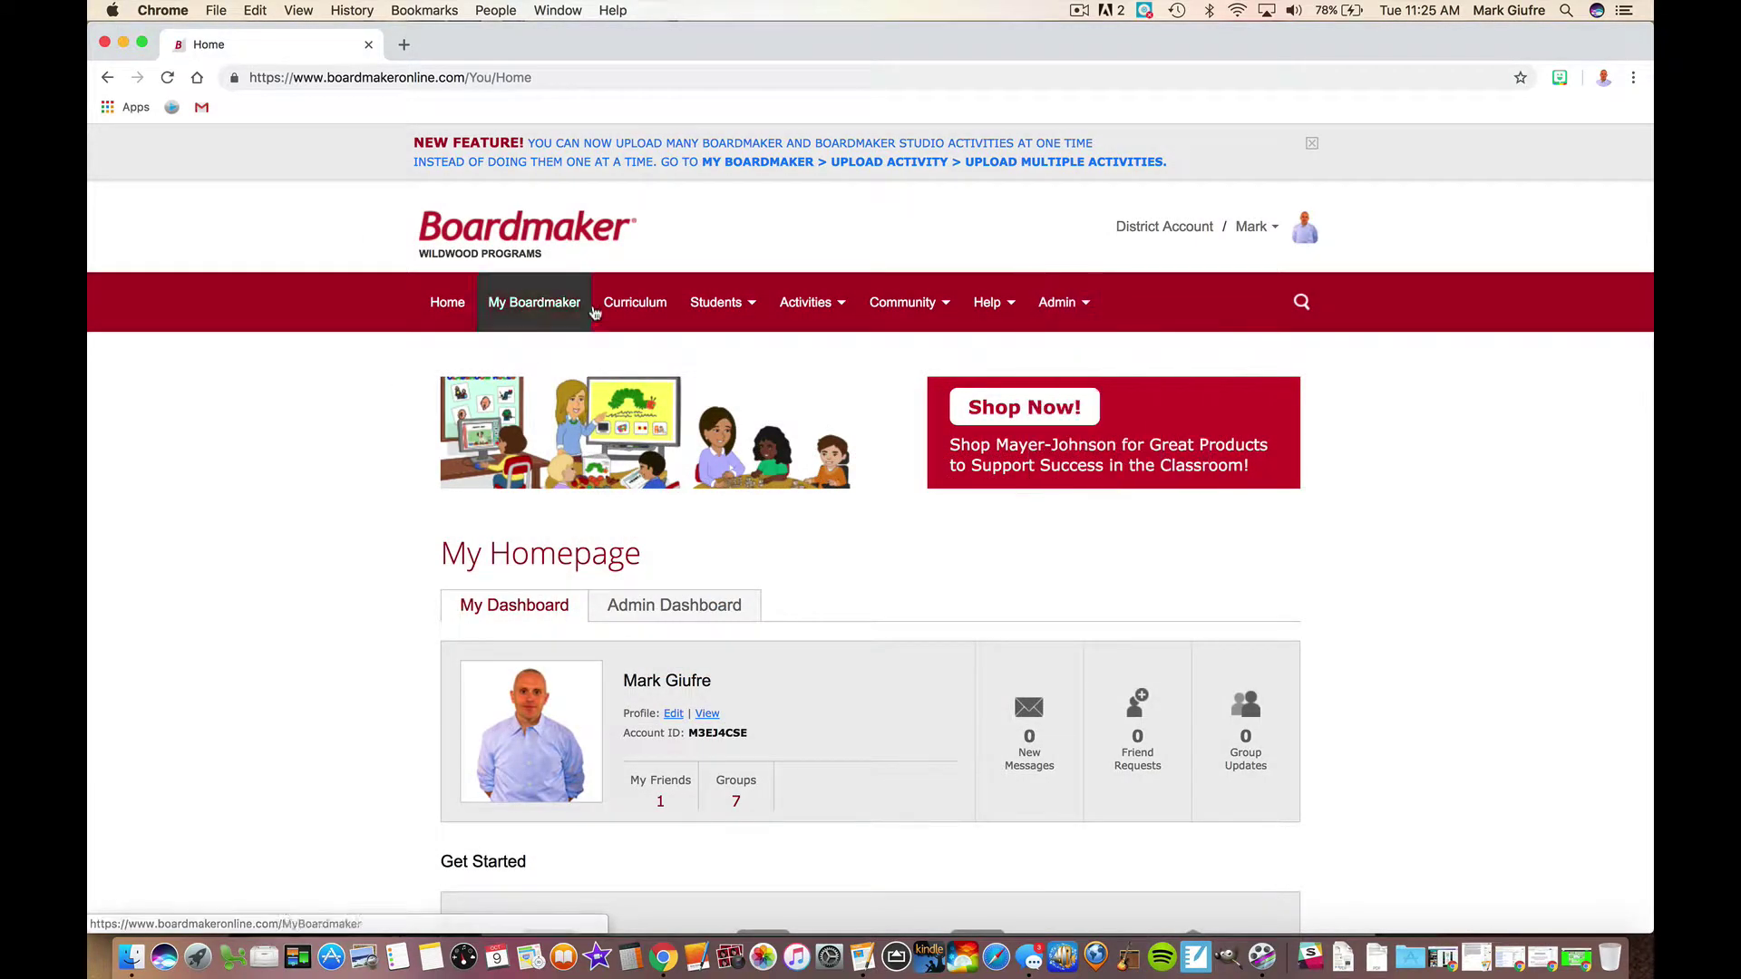
click(531, 313)
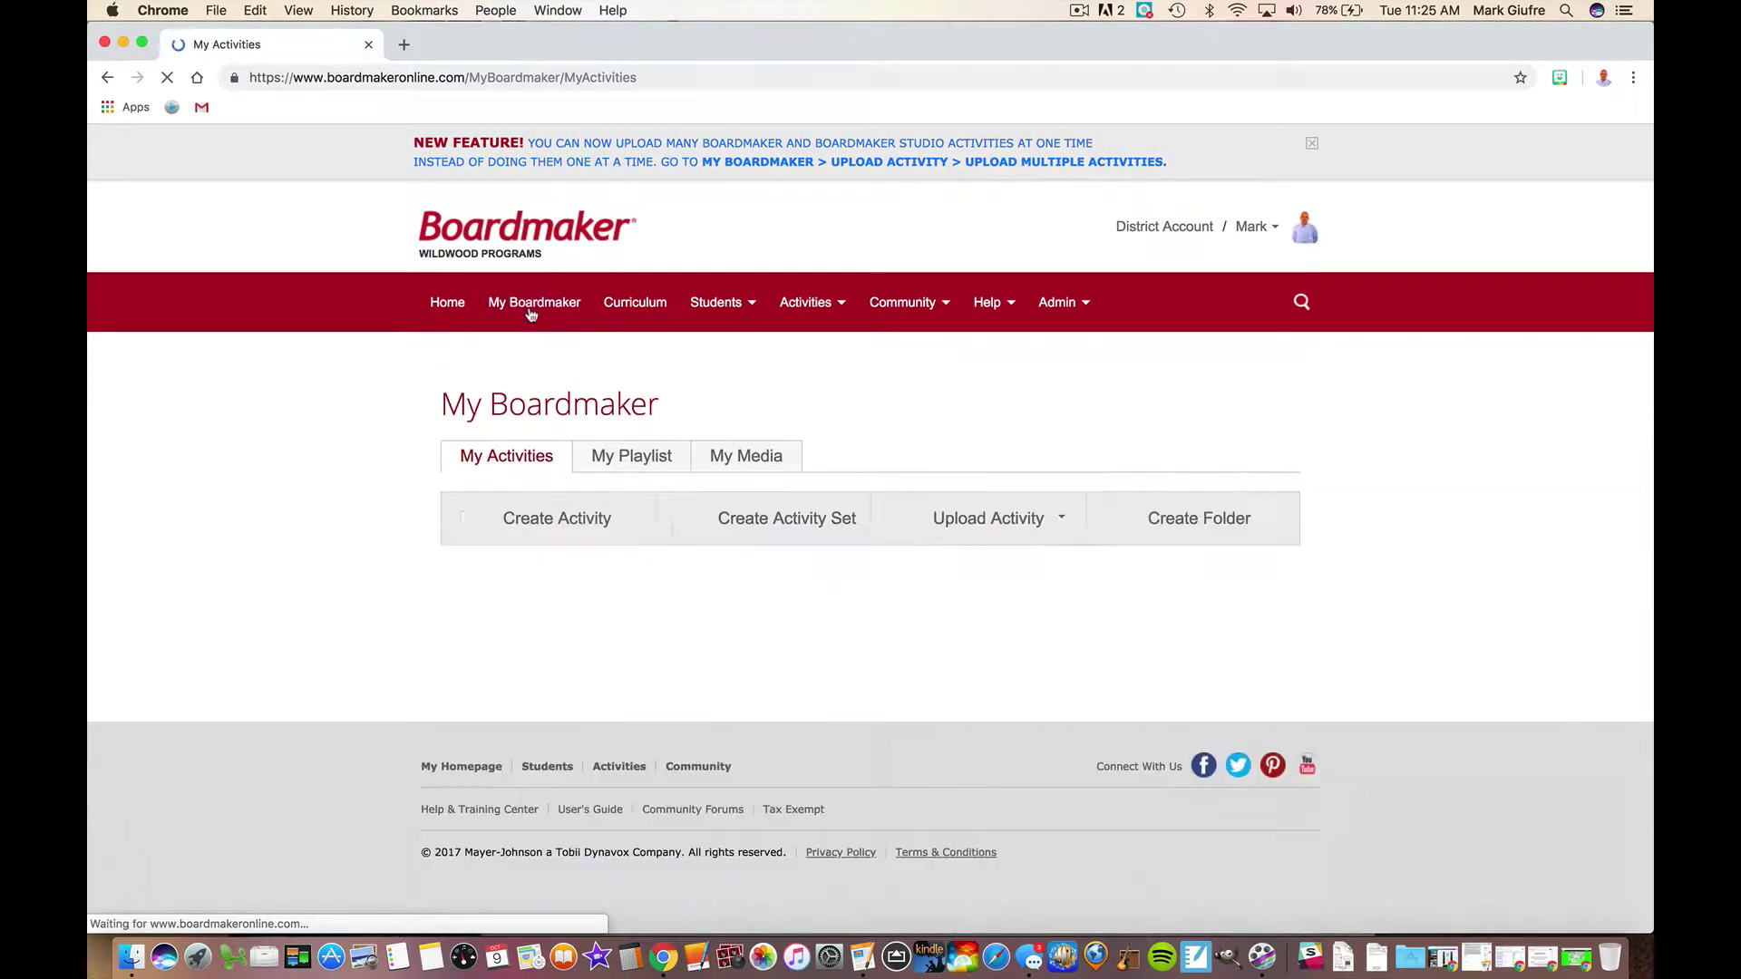
Step: Start a new activity and browse the Activity Type list beside the 640 templates
click(570, 536)
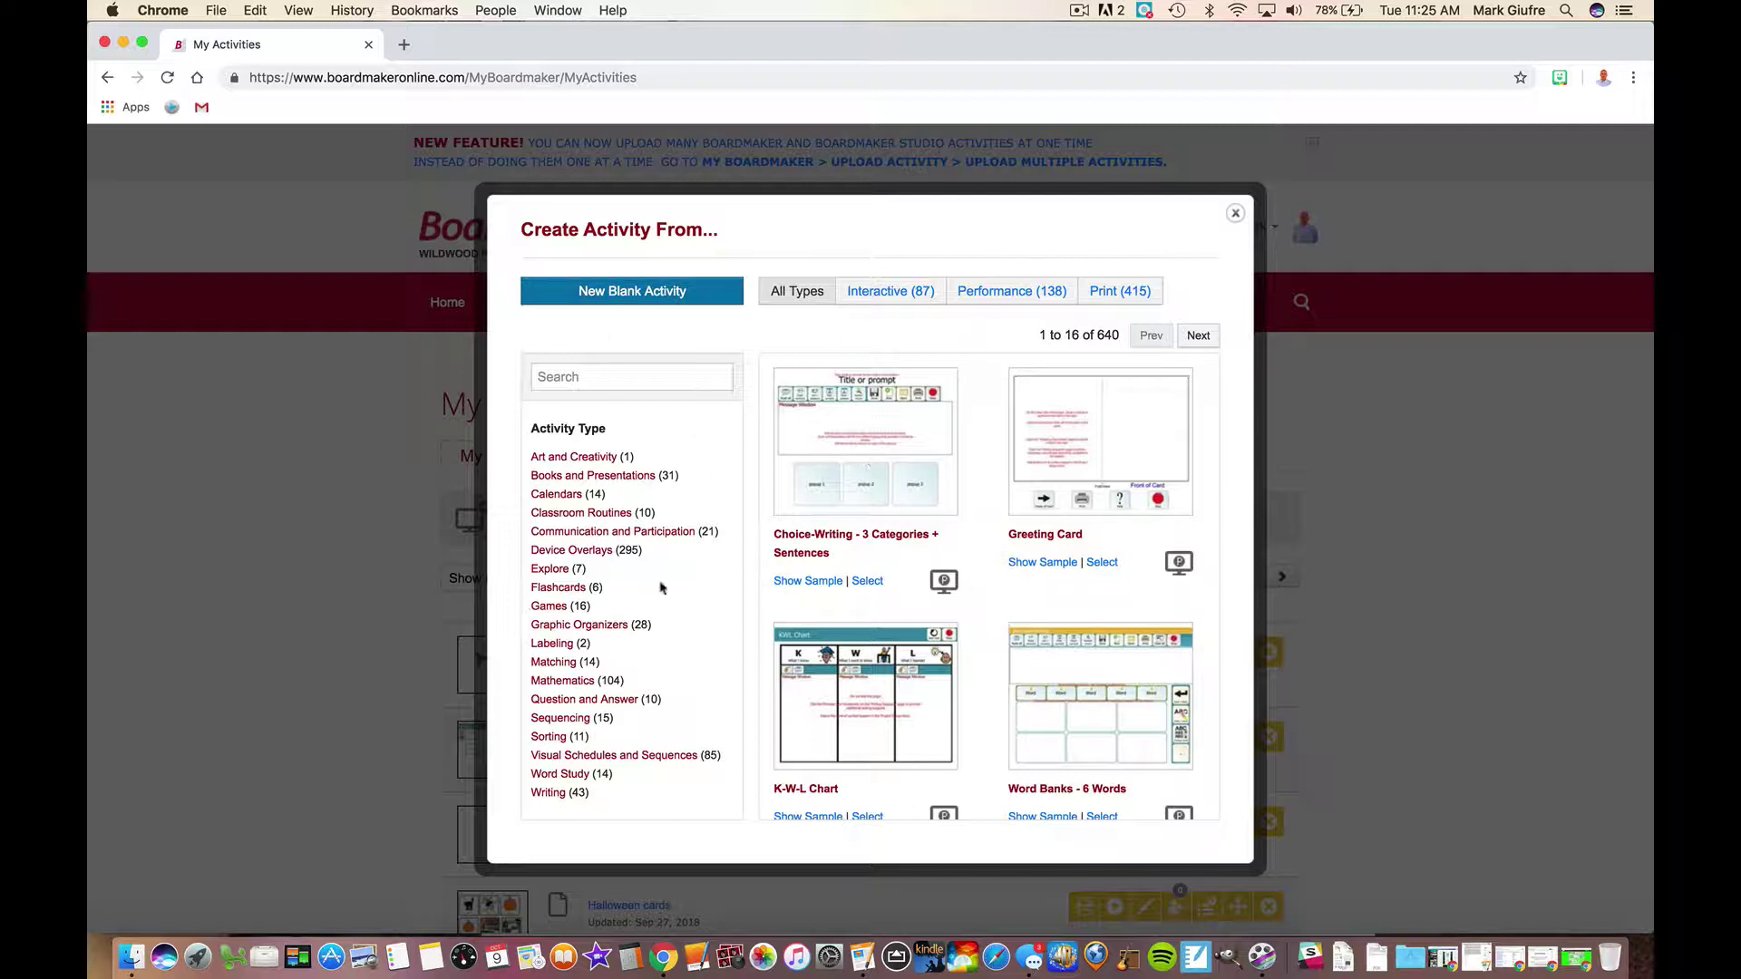
scroll(661, 590, down, 5)
scroll(661, 590, up, 5)
scroll(612, 531, down, 1)
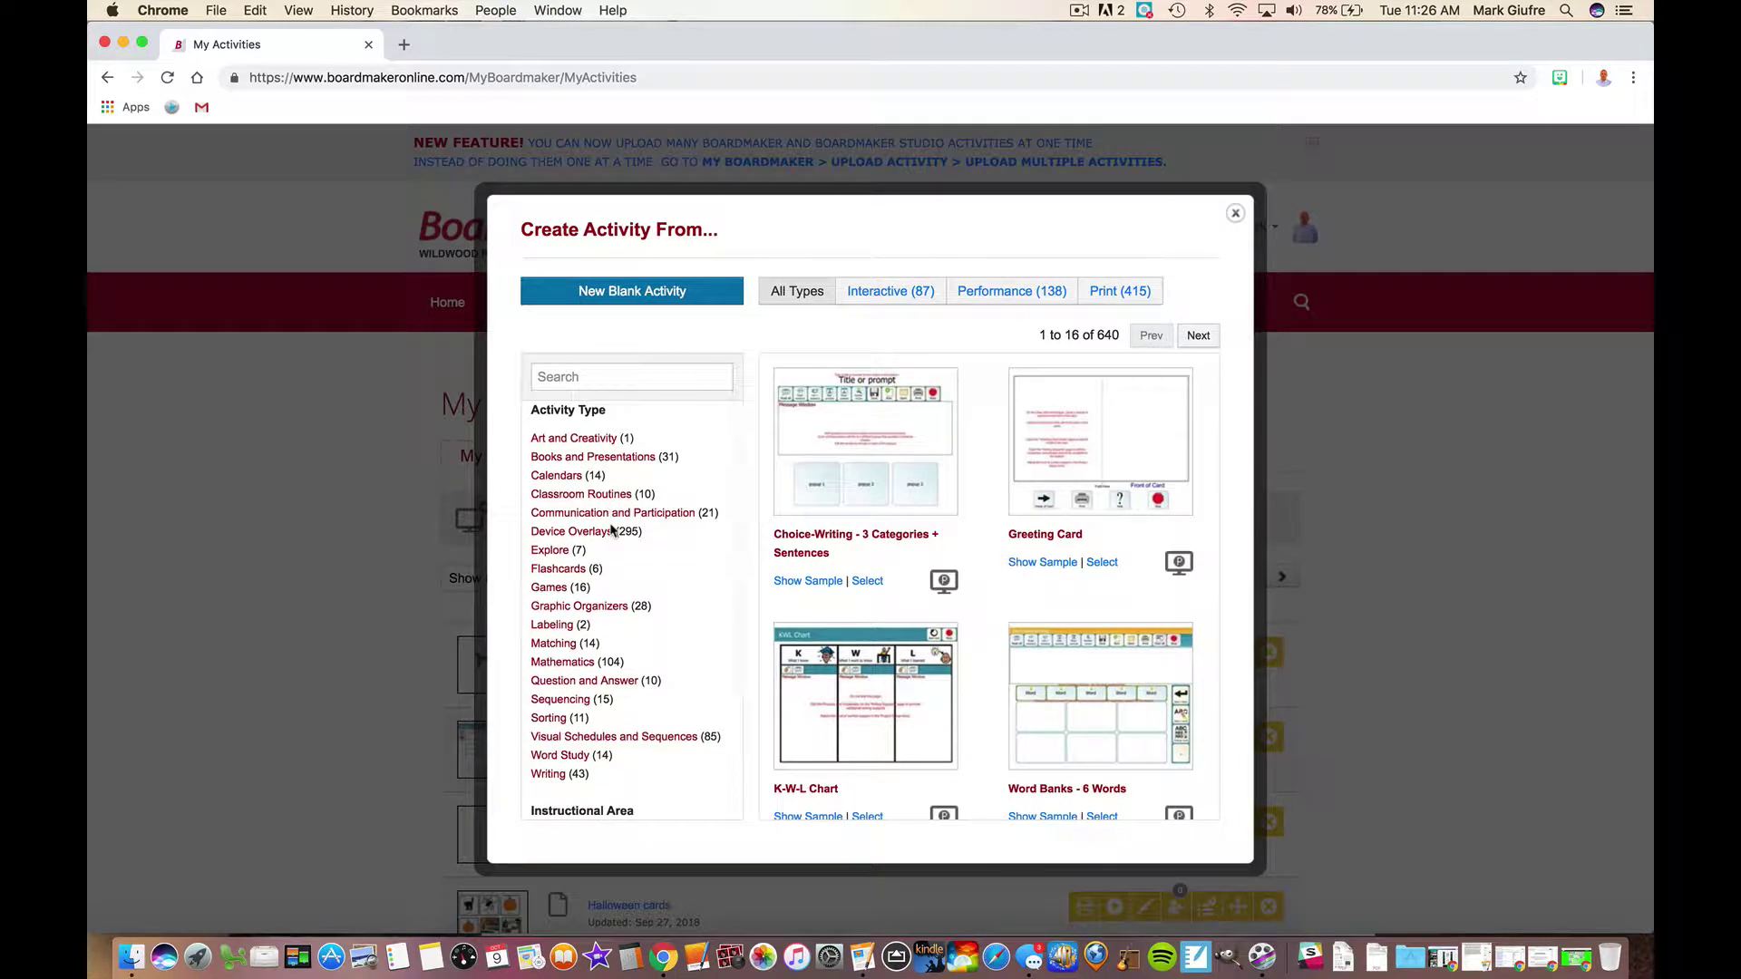
scroll(612, 530, up, 1)
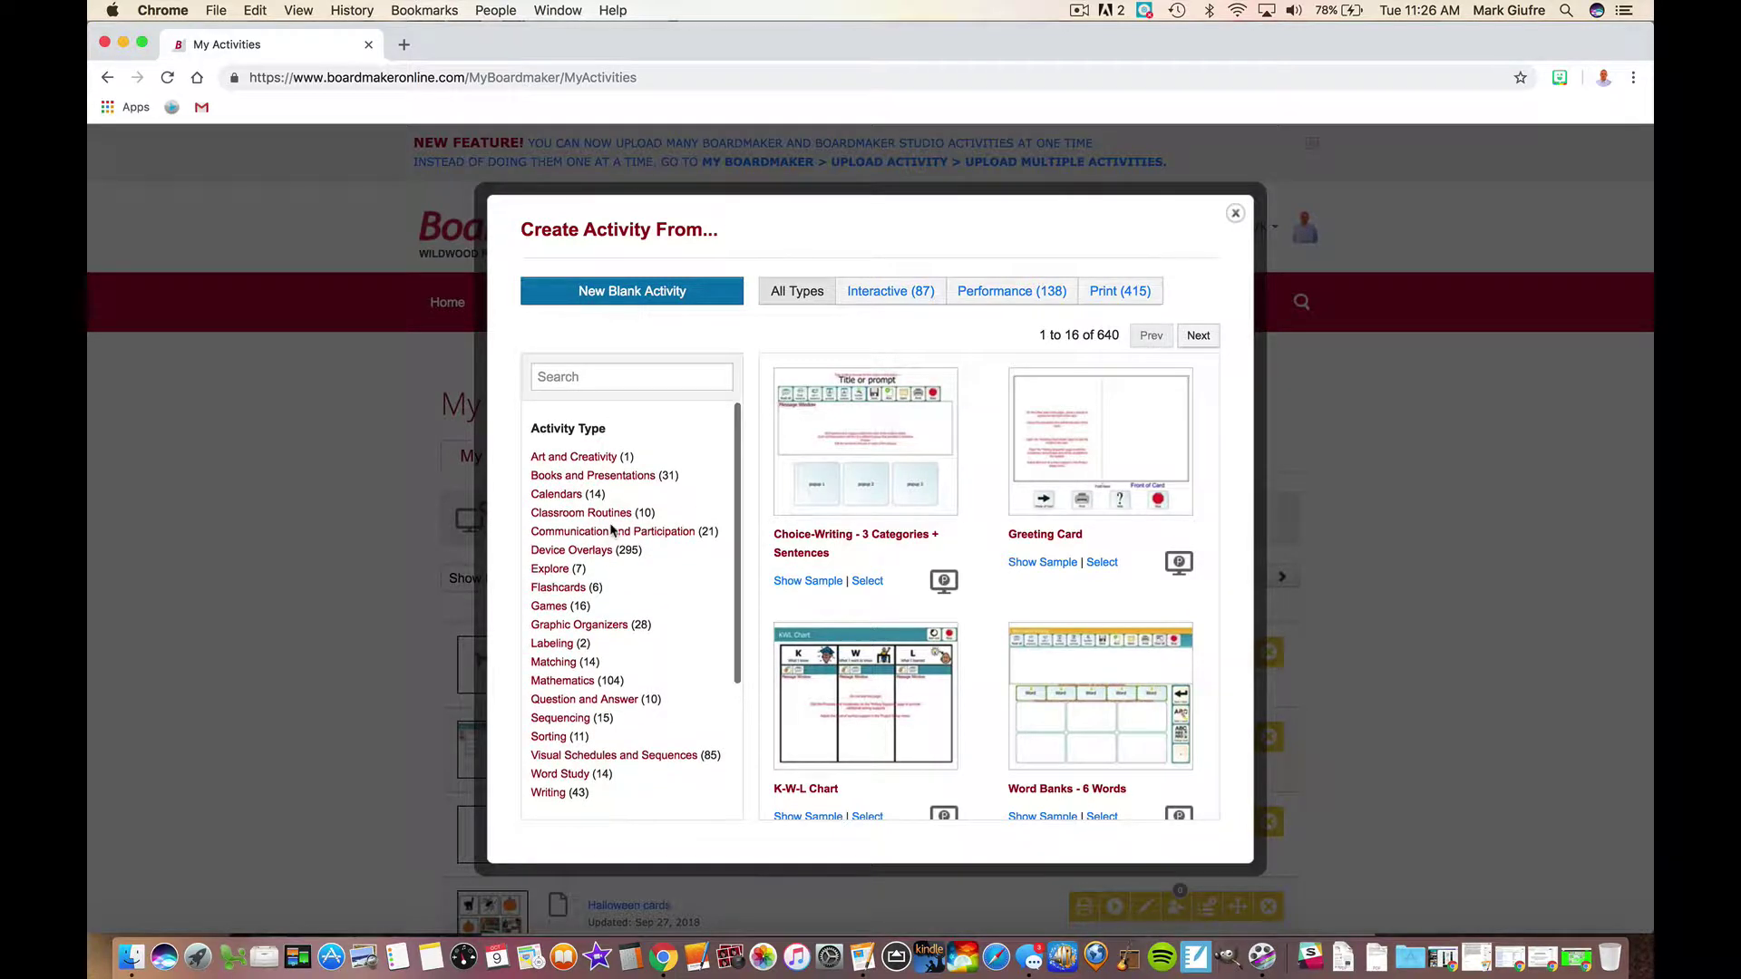
Step: Filter templates to Books and Presentations and browse the 31 book templates
click(548, 477)
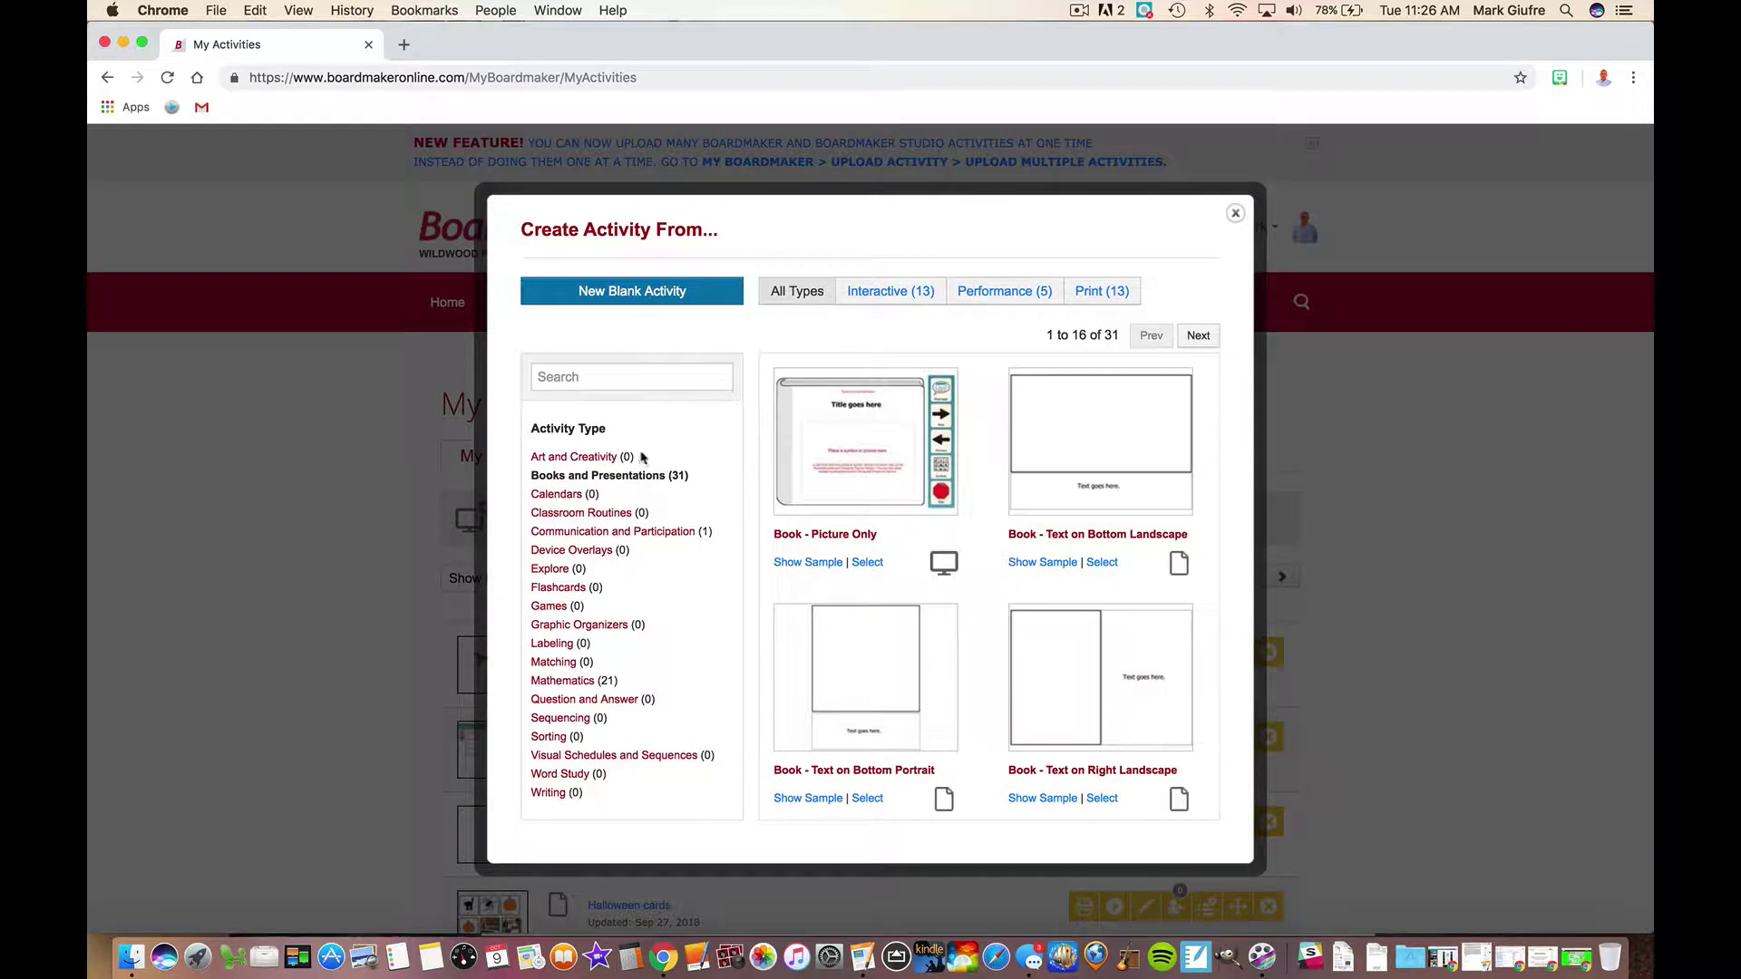
scroll(970, 602, down, 10)
scroll(970, 601, up, 10)
scroll(1193, 536, down, 1)
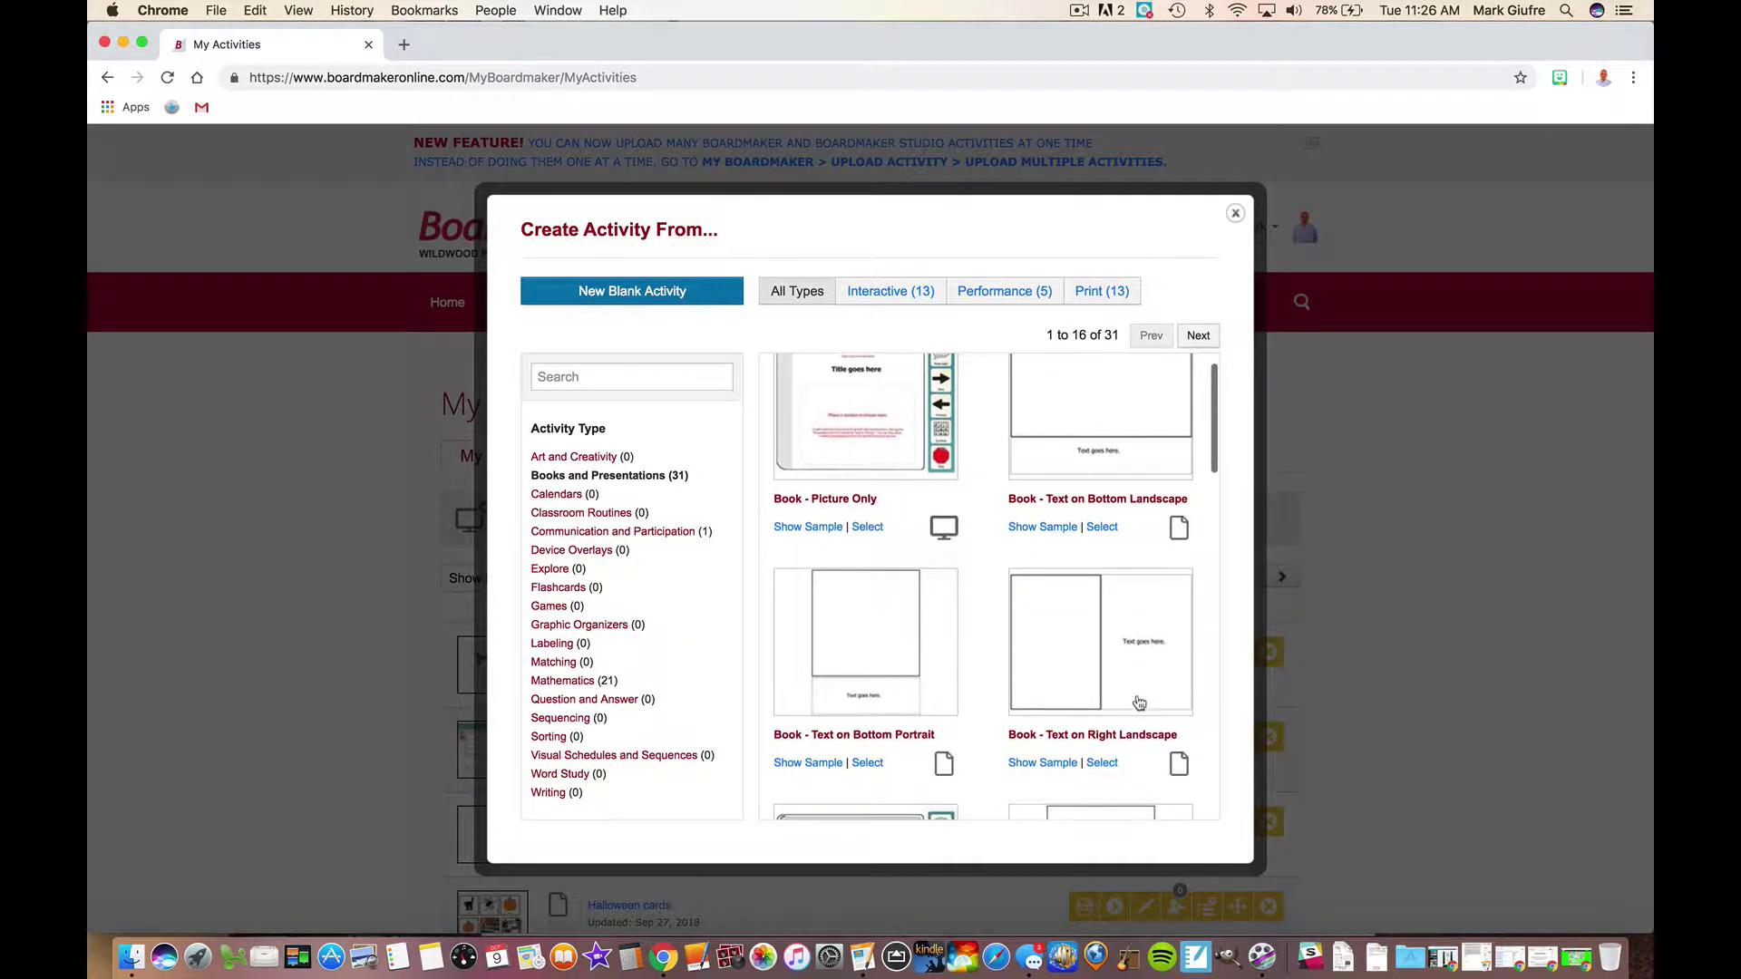
scroll(1139, 703, down, 5)
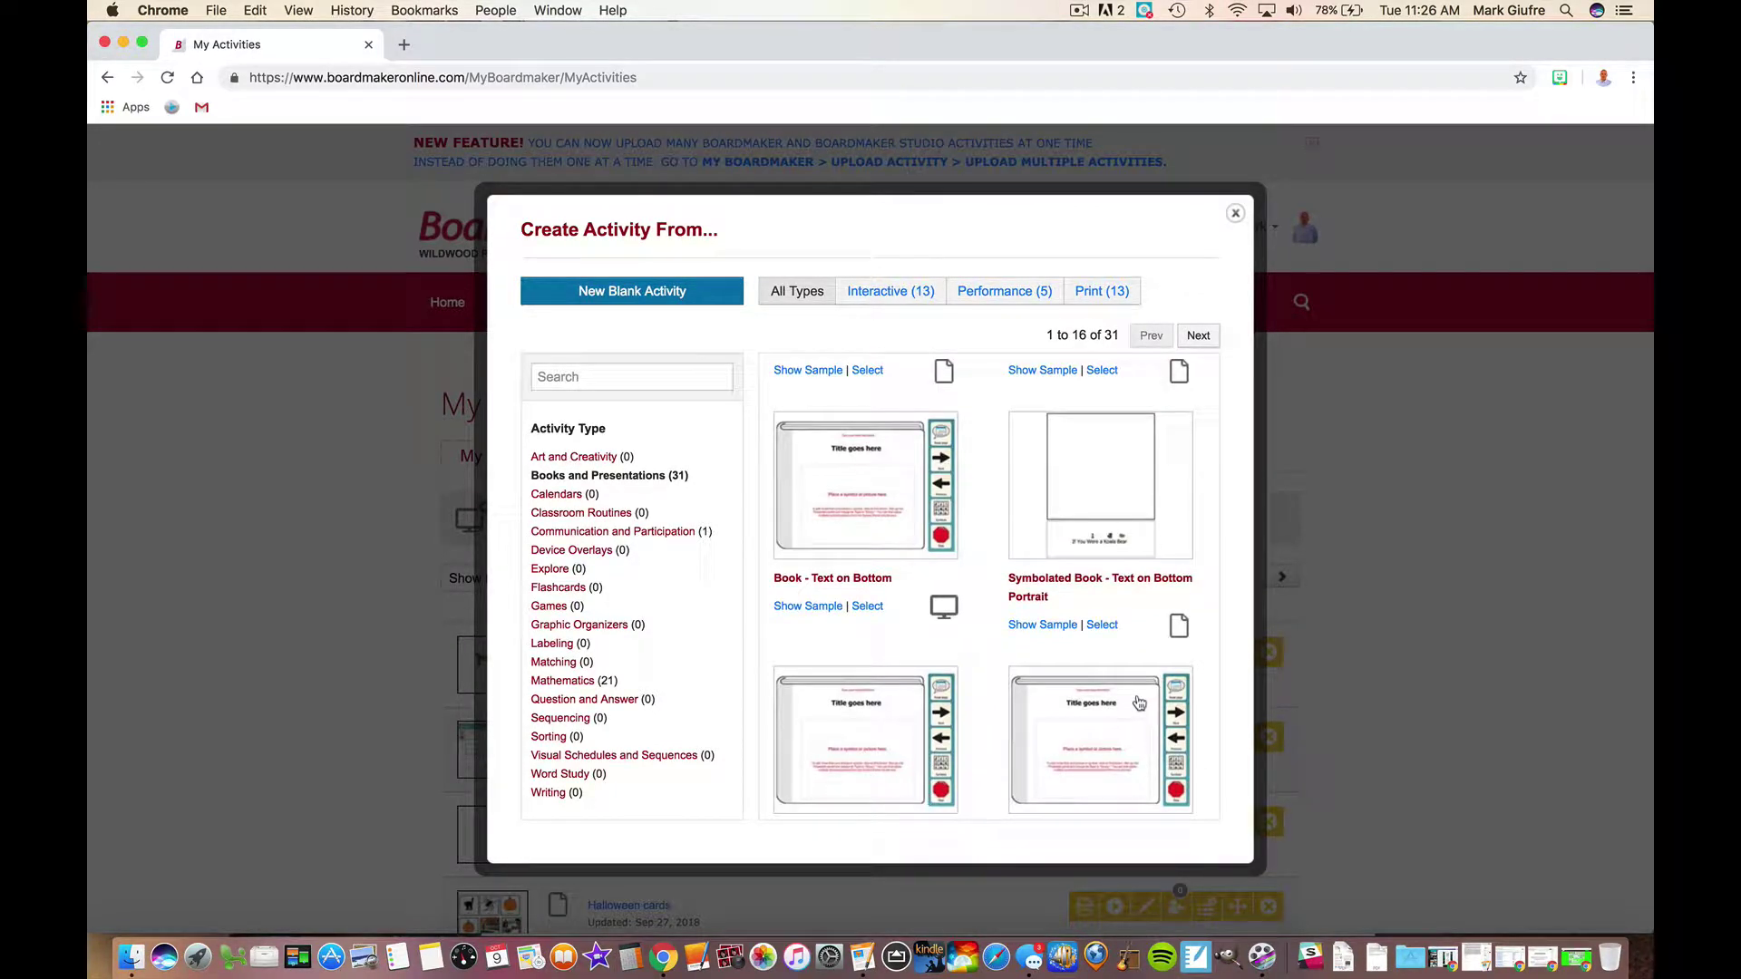
scroll(1139, 704, down, 8)
scroll(1138, 704, up, 1)
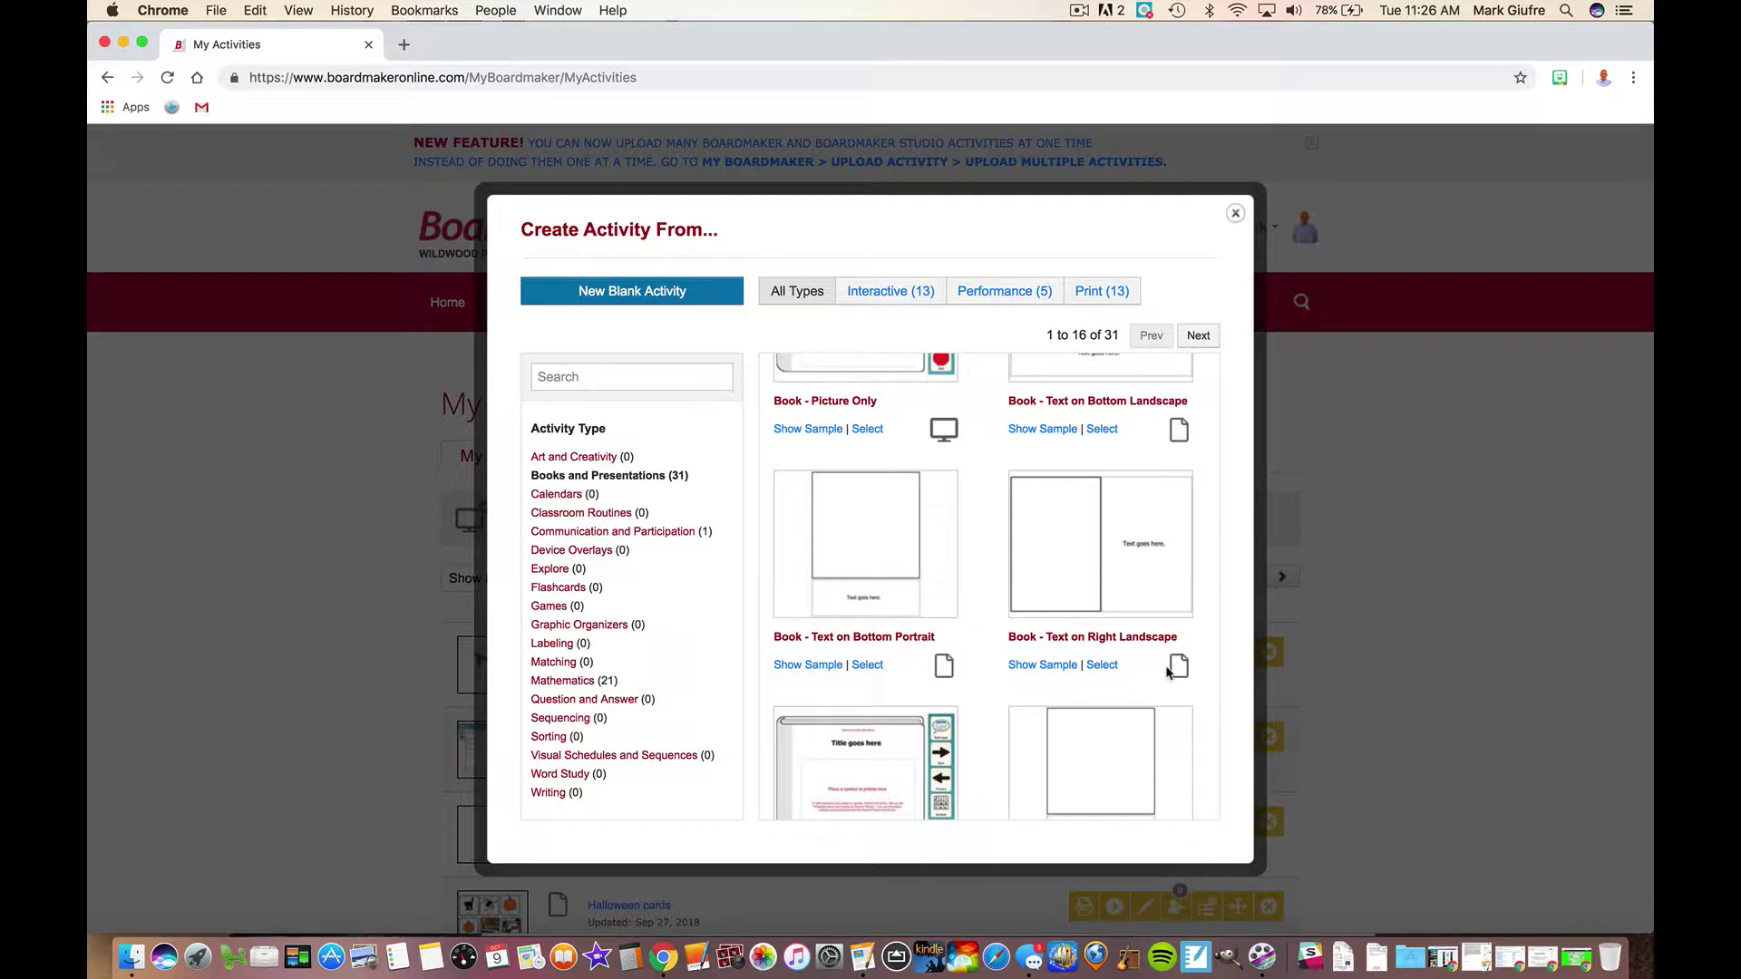
scroll(1169, 671, up, 2)
scroll(1169, 674, down, 1)
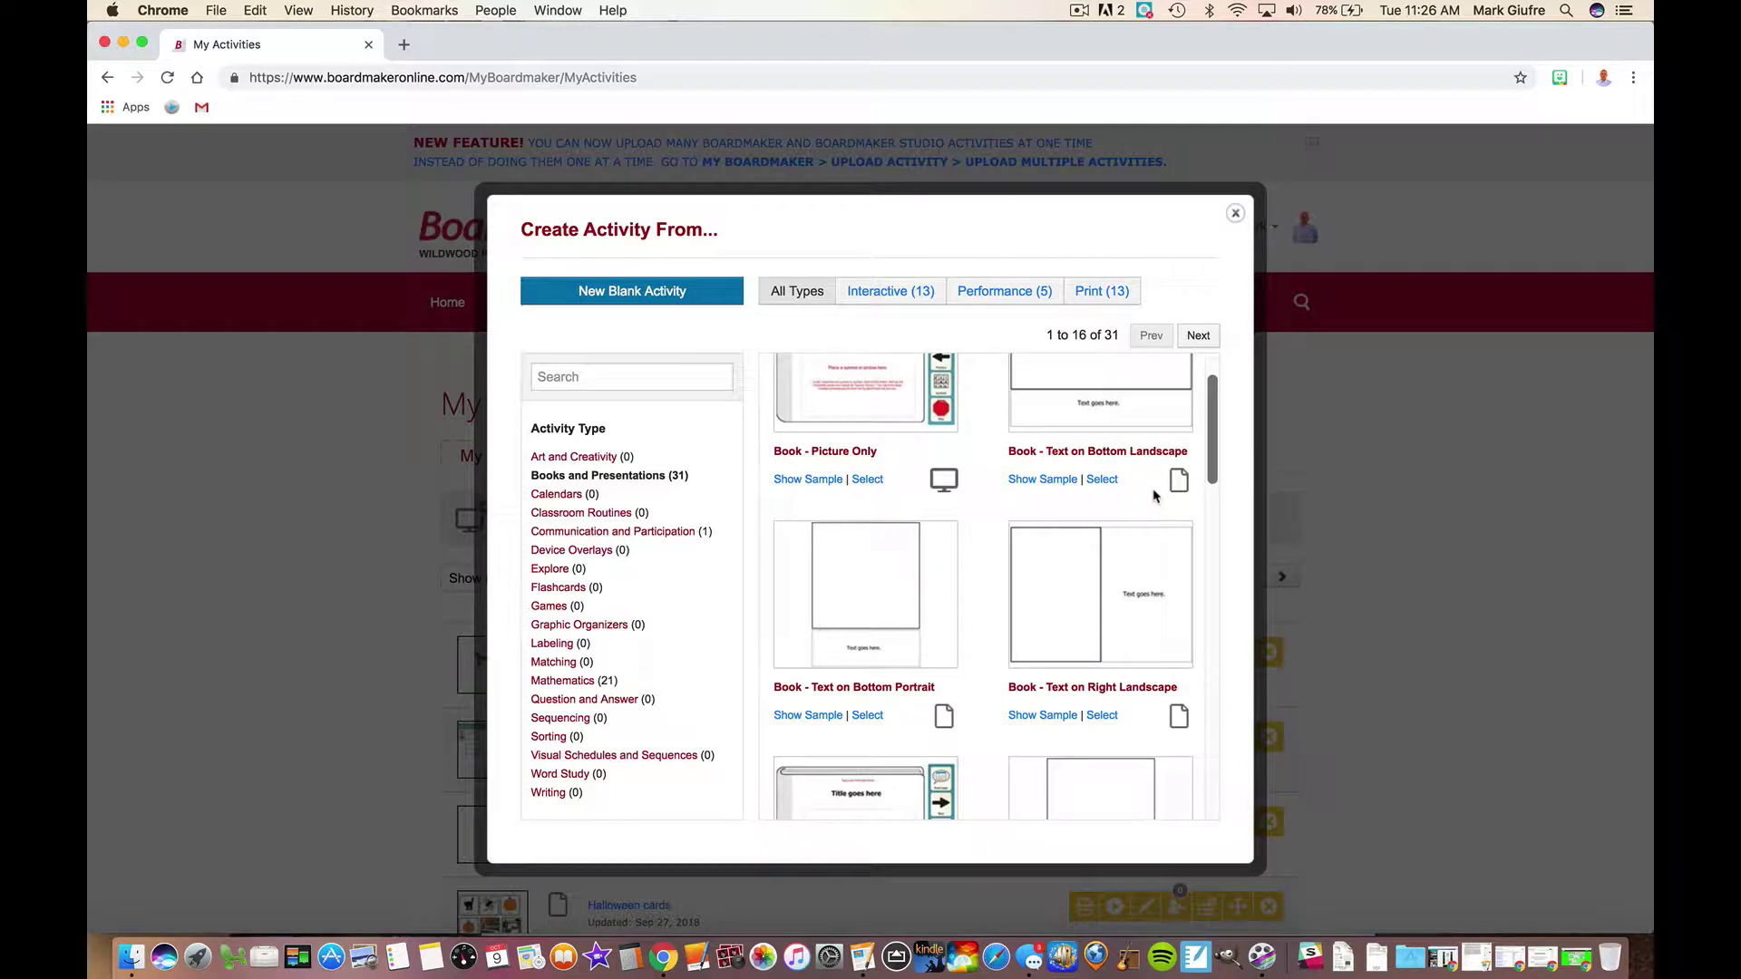
scroll(1092, 657, down, 5)
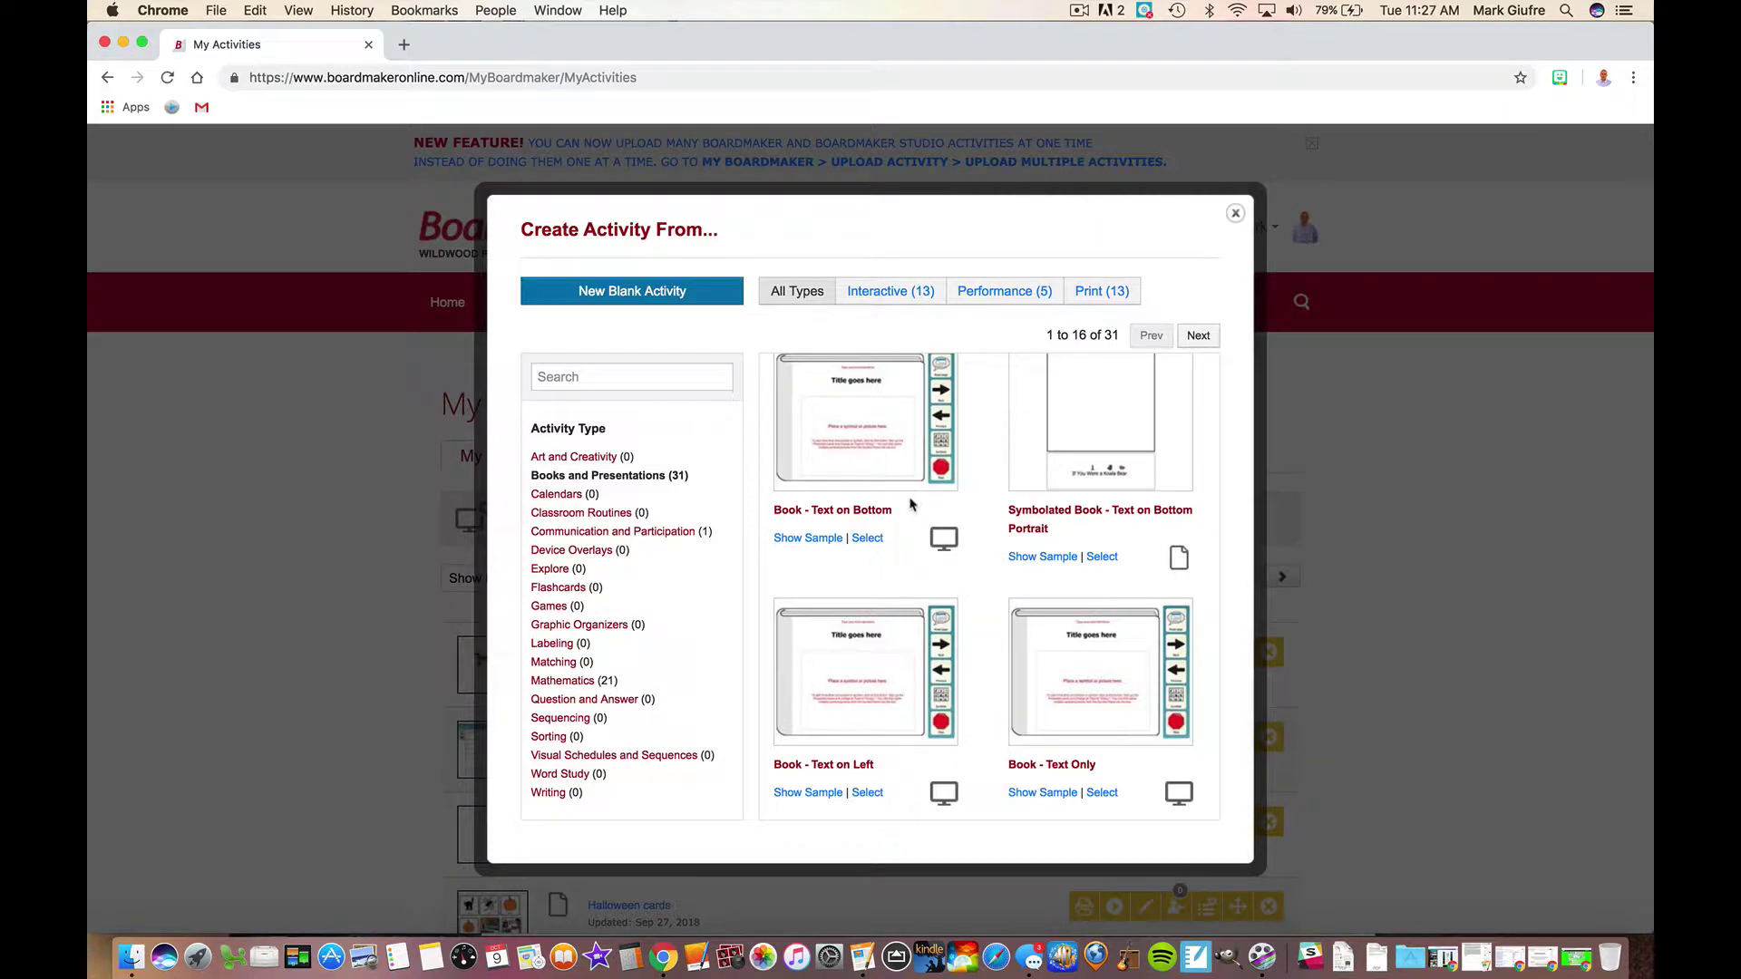
Step: Build an activity from Book - Text on Bottom, allowing Flash so the editor loads
click(869, 539)
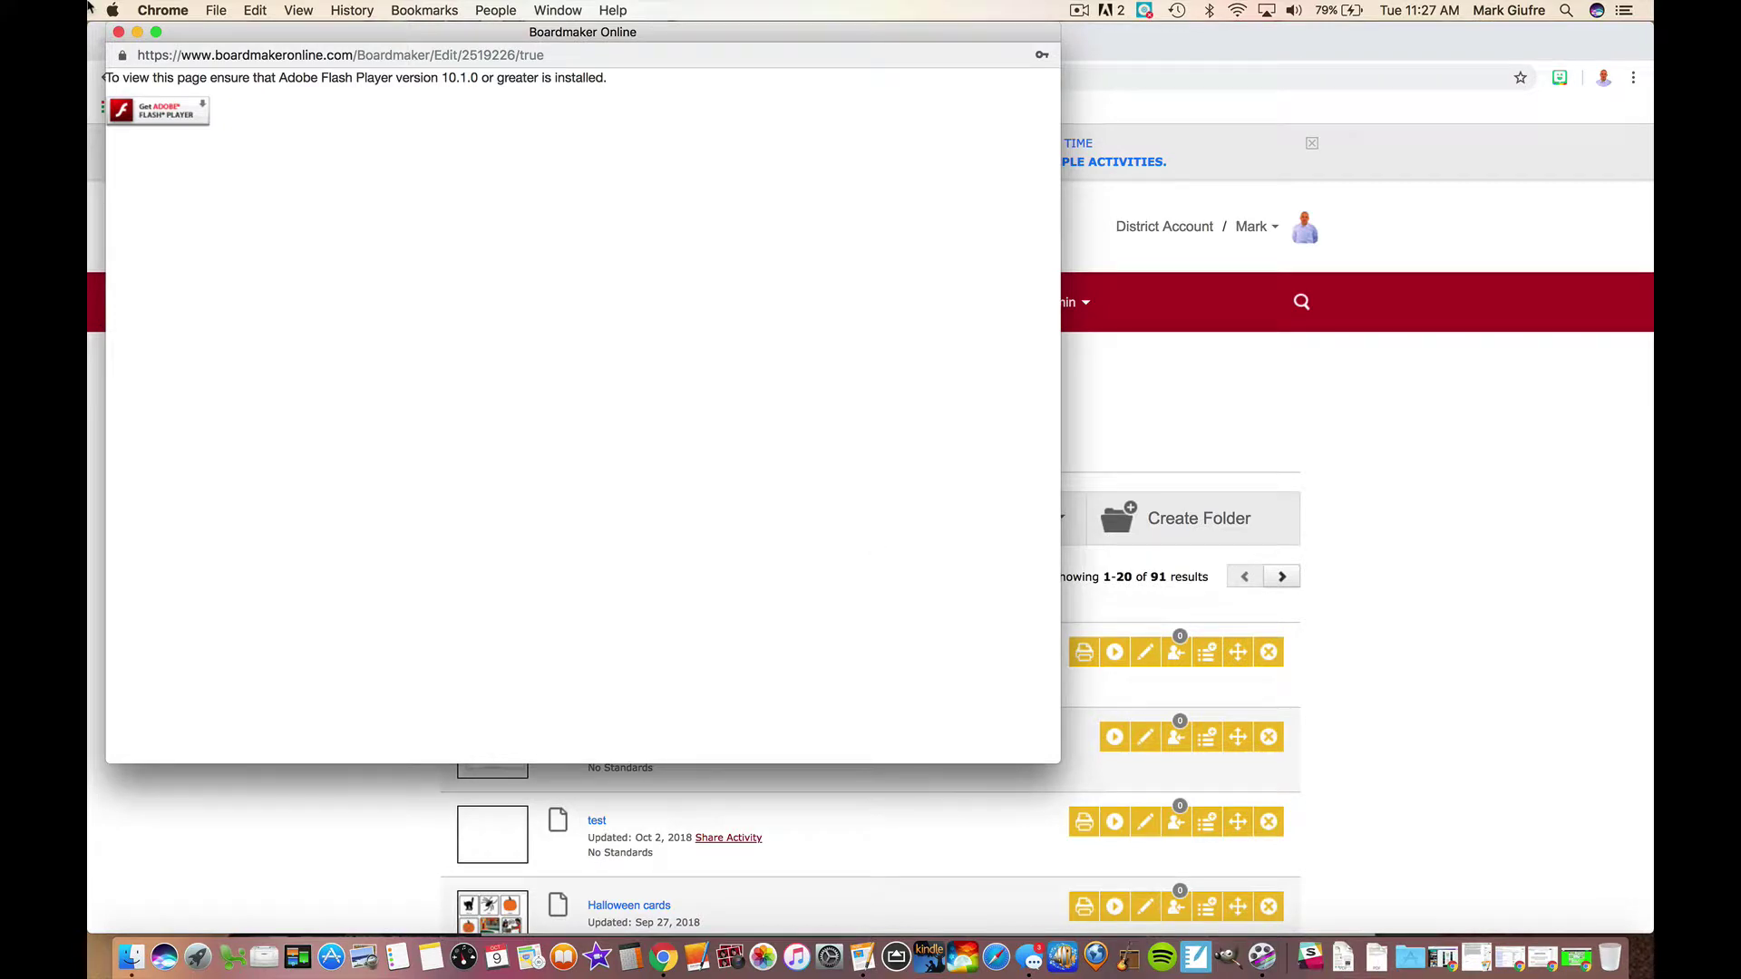
click(159, 111)
click(339, 155)
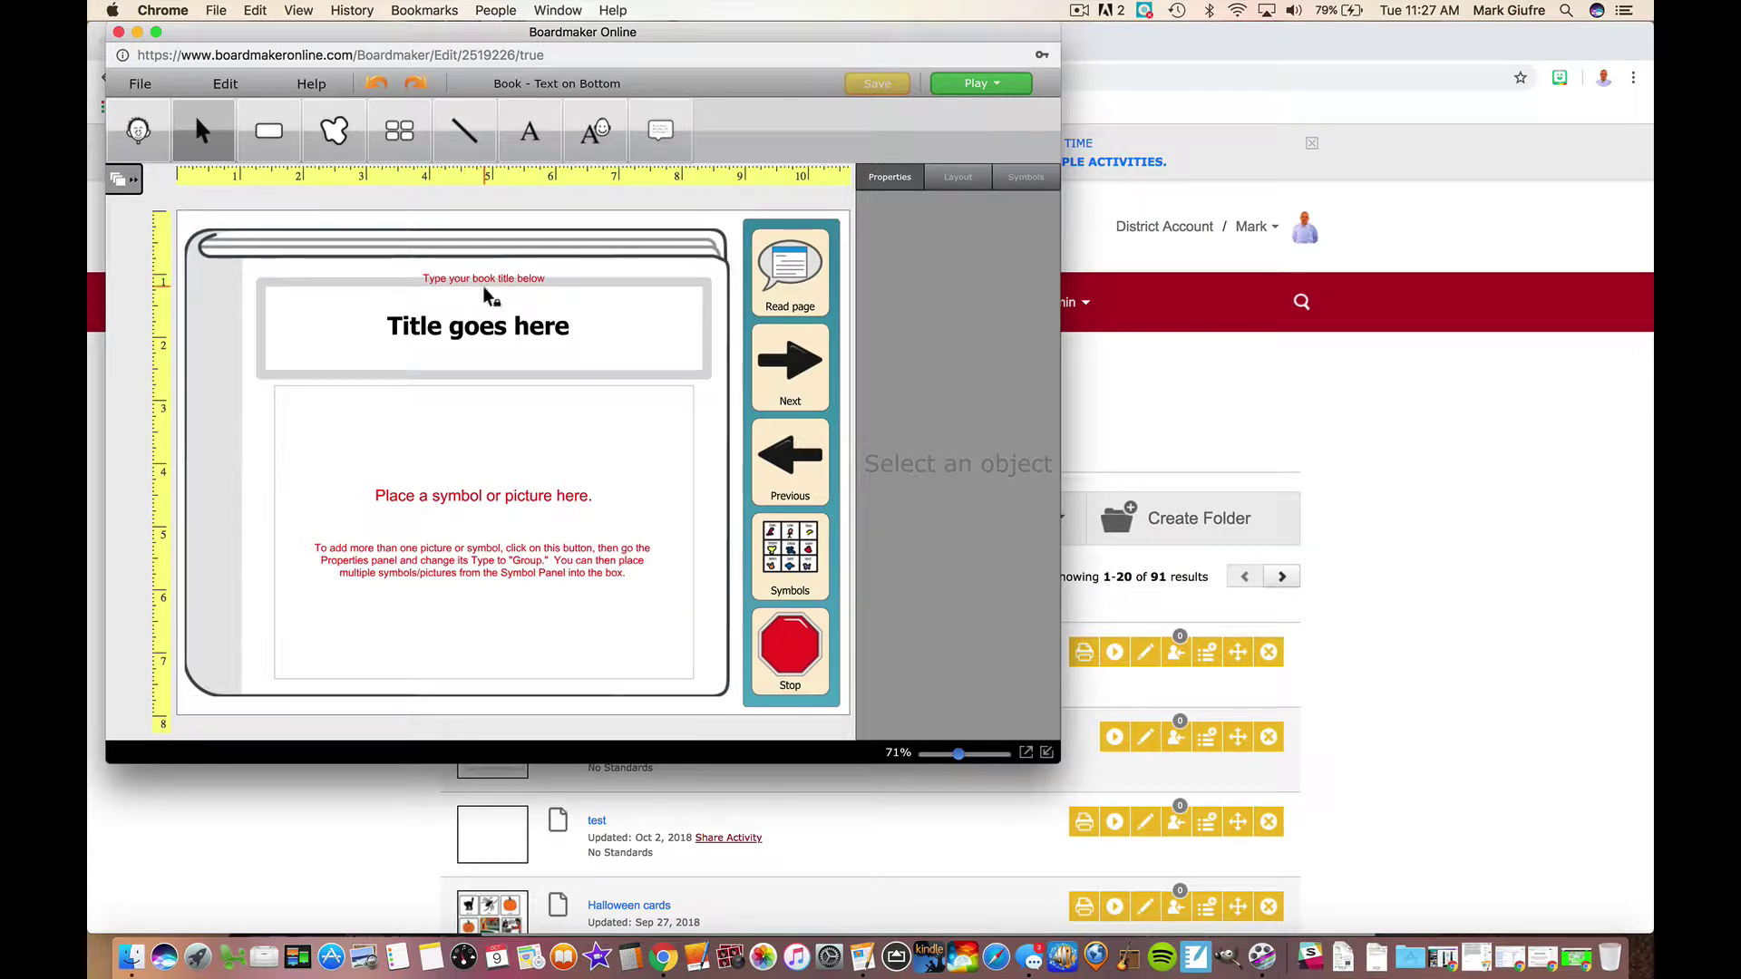
Step: Replace the cover title 'Title goes here' with 'Feelings'
click(485, 328)
double_click(485, 328)
click(485, 317)
drag(580, 326, 385, 327)
text(F)
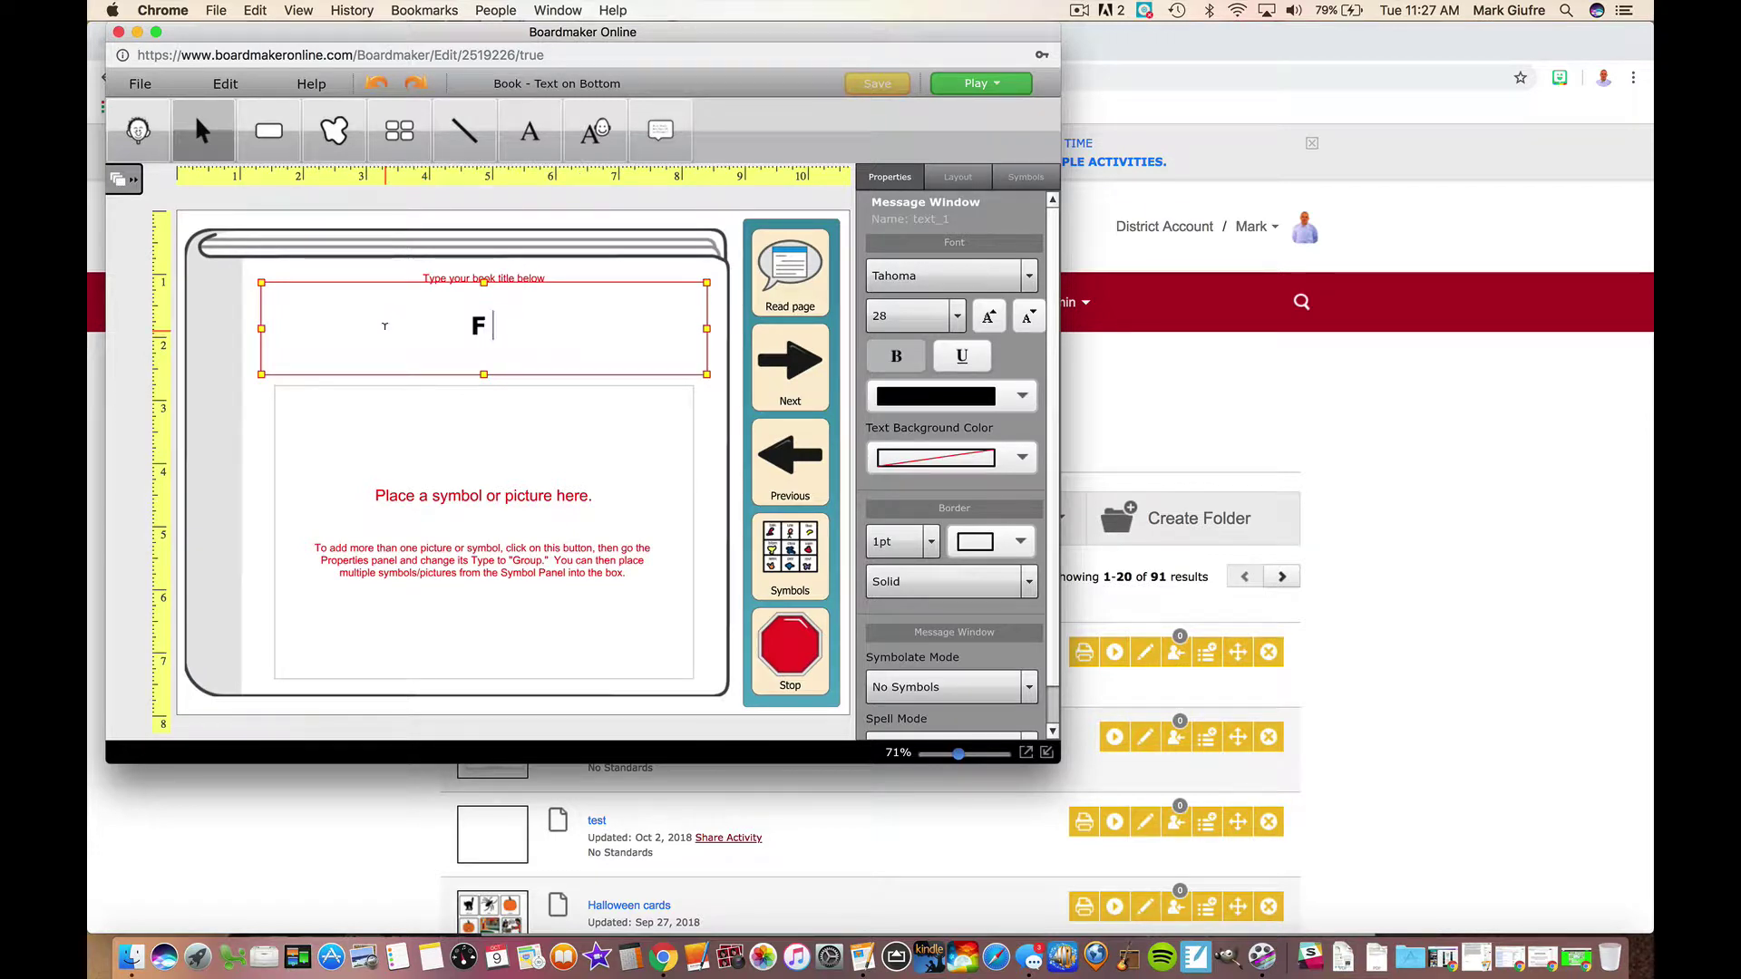
text(eelings)
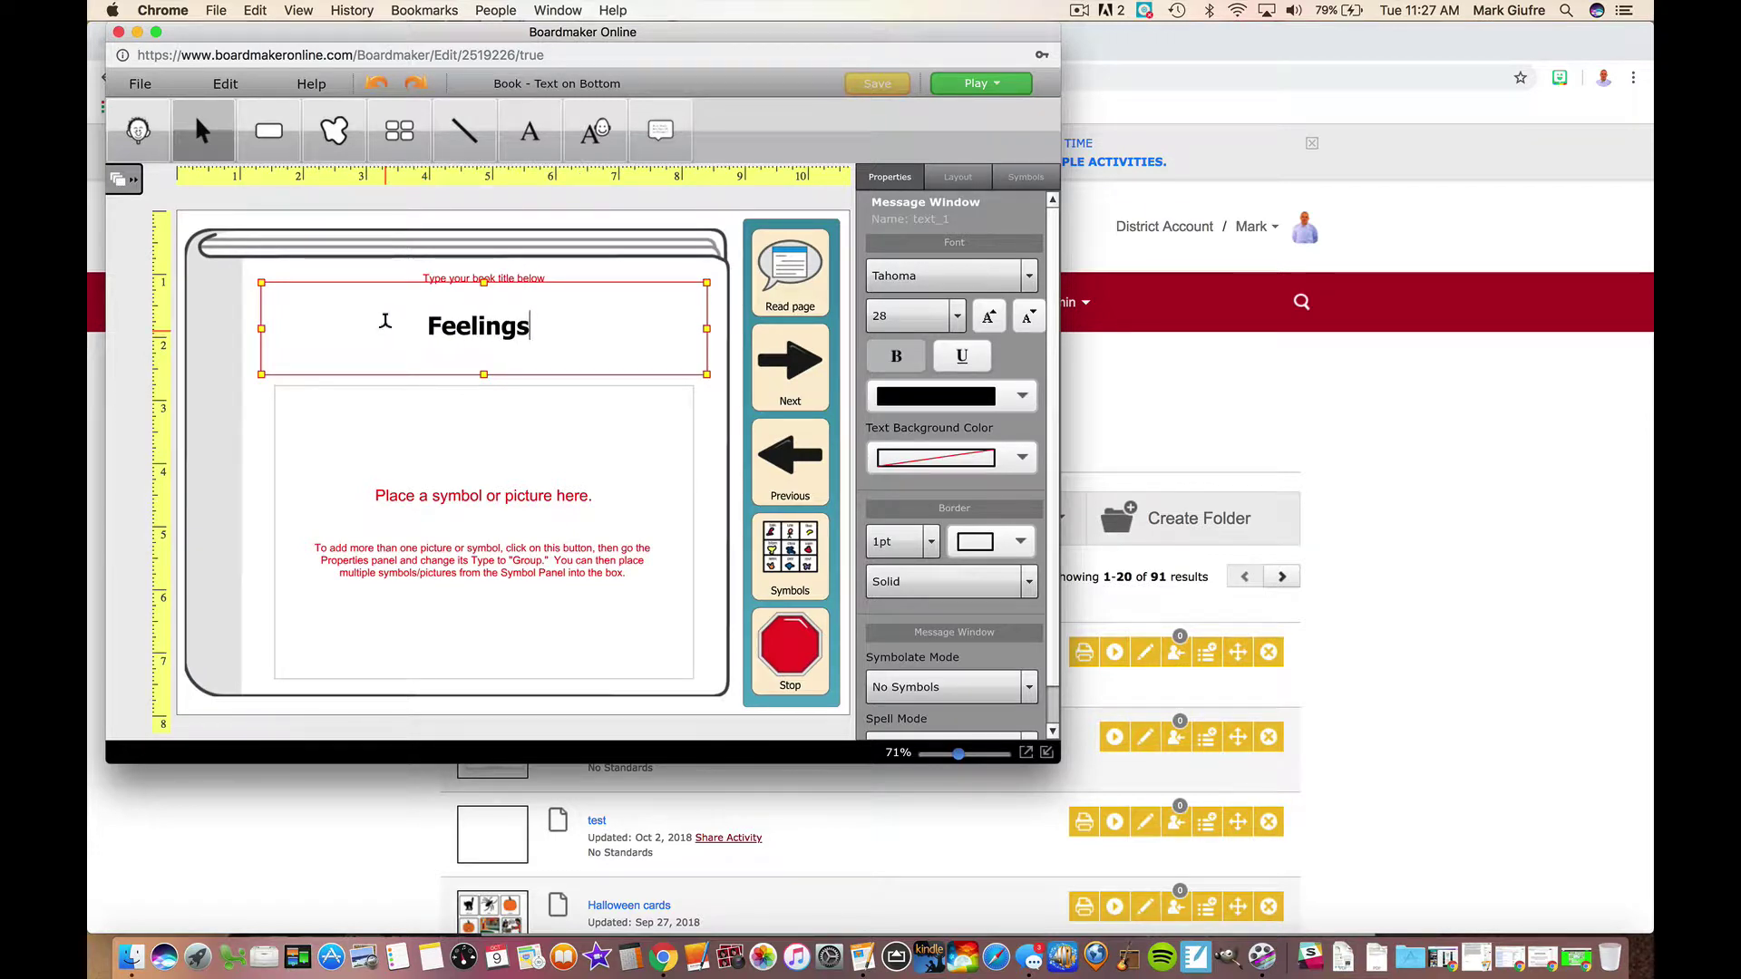
Step: Search symbols for 'feelings' and place the three-faces symbol in the cover's picture box
click(470, 514)
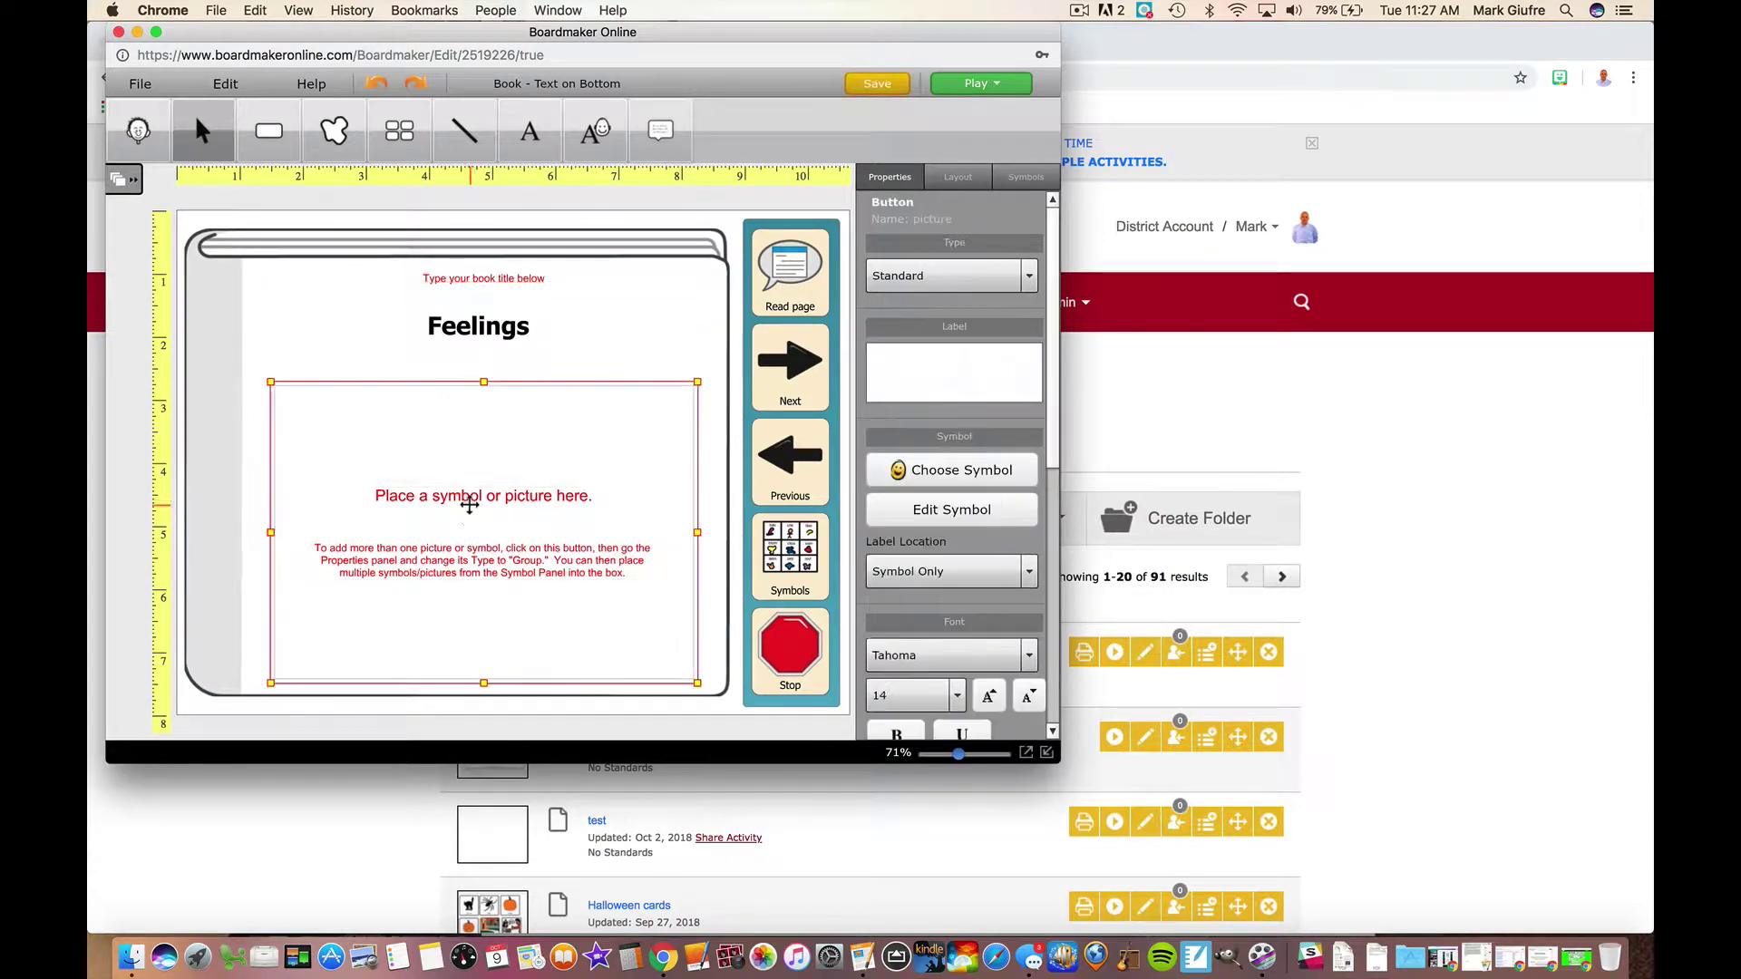
double_click(443, 576)
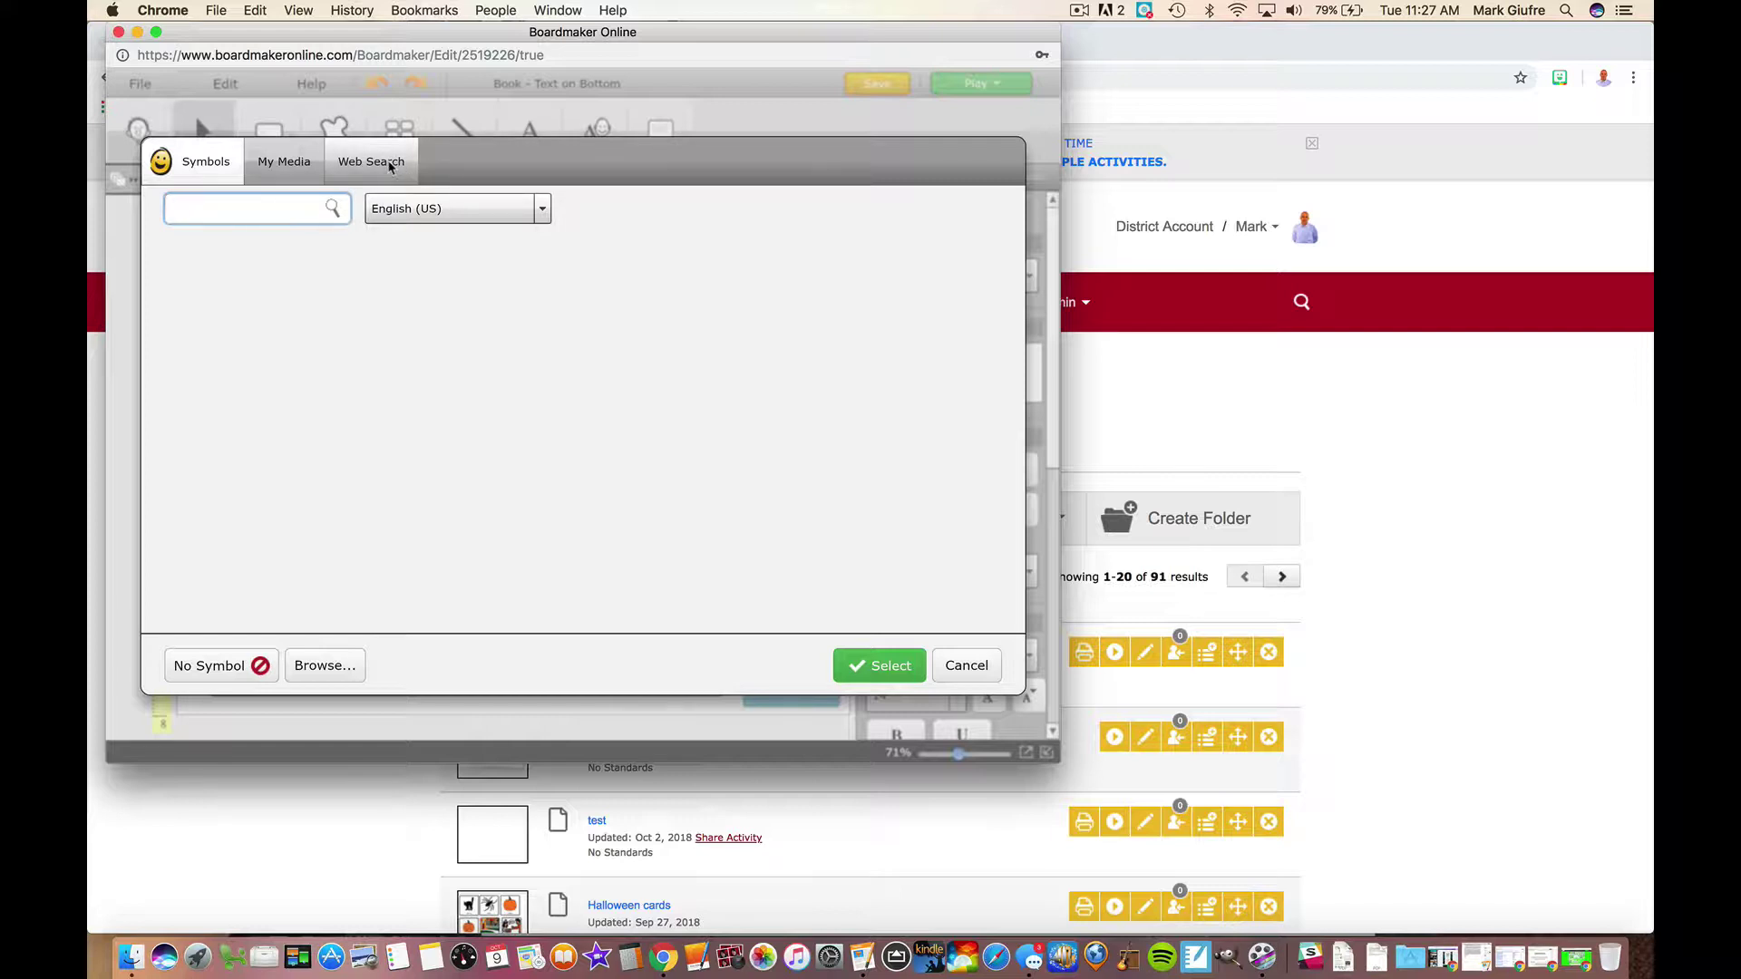
click(322, 669)
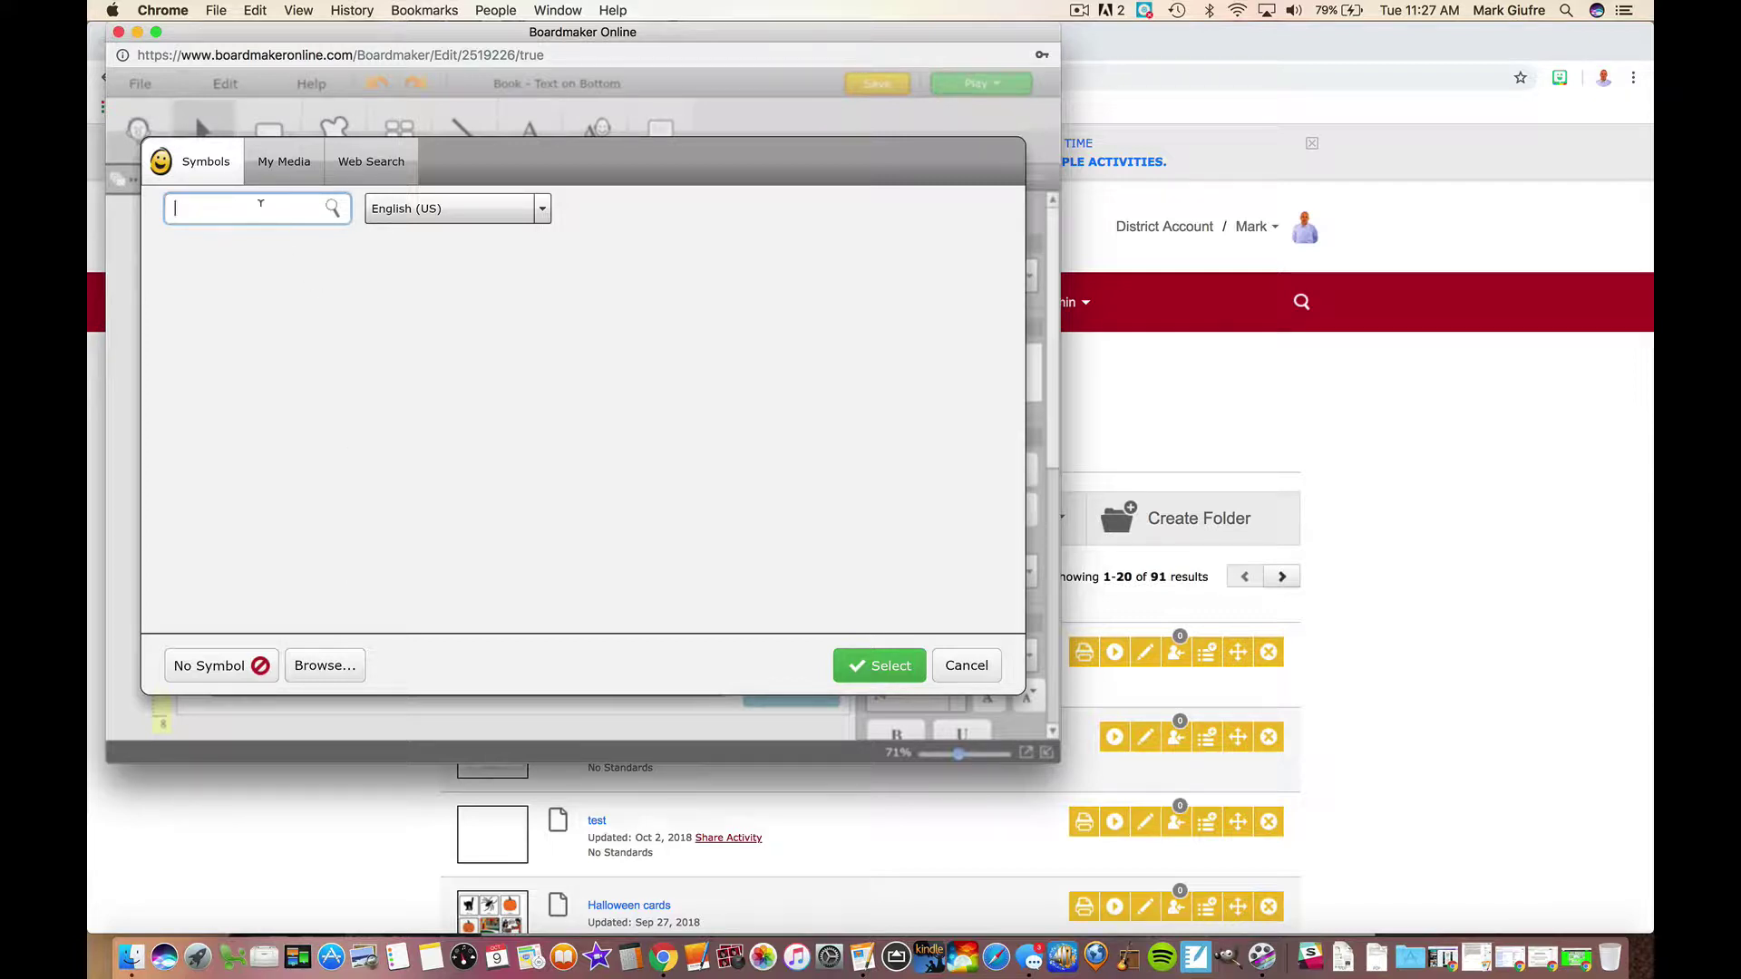
text(feelings)
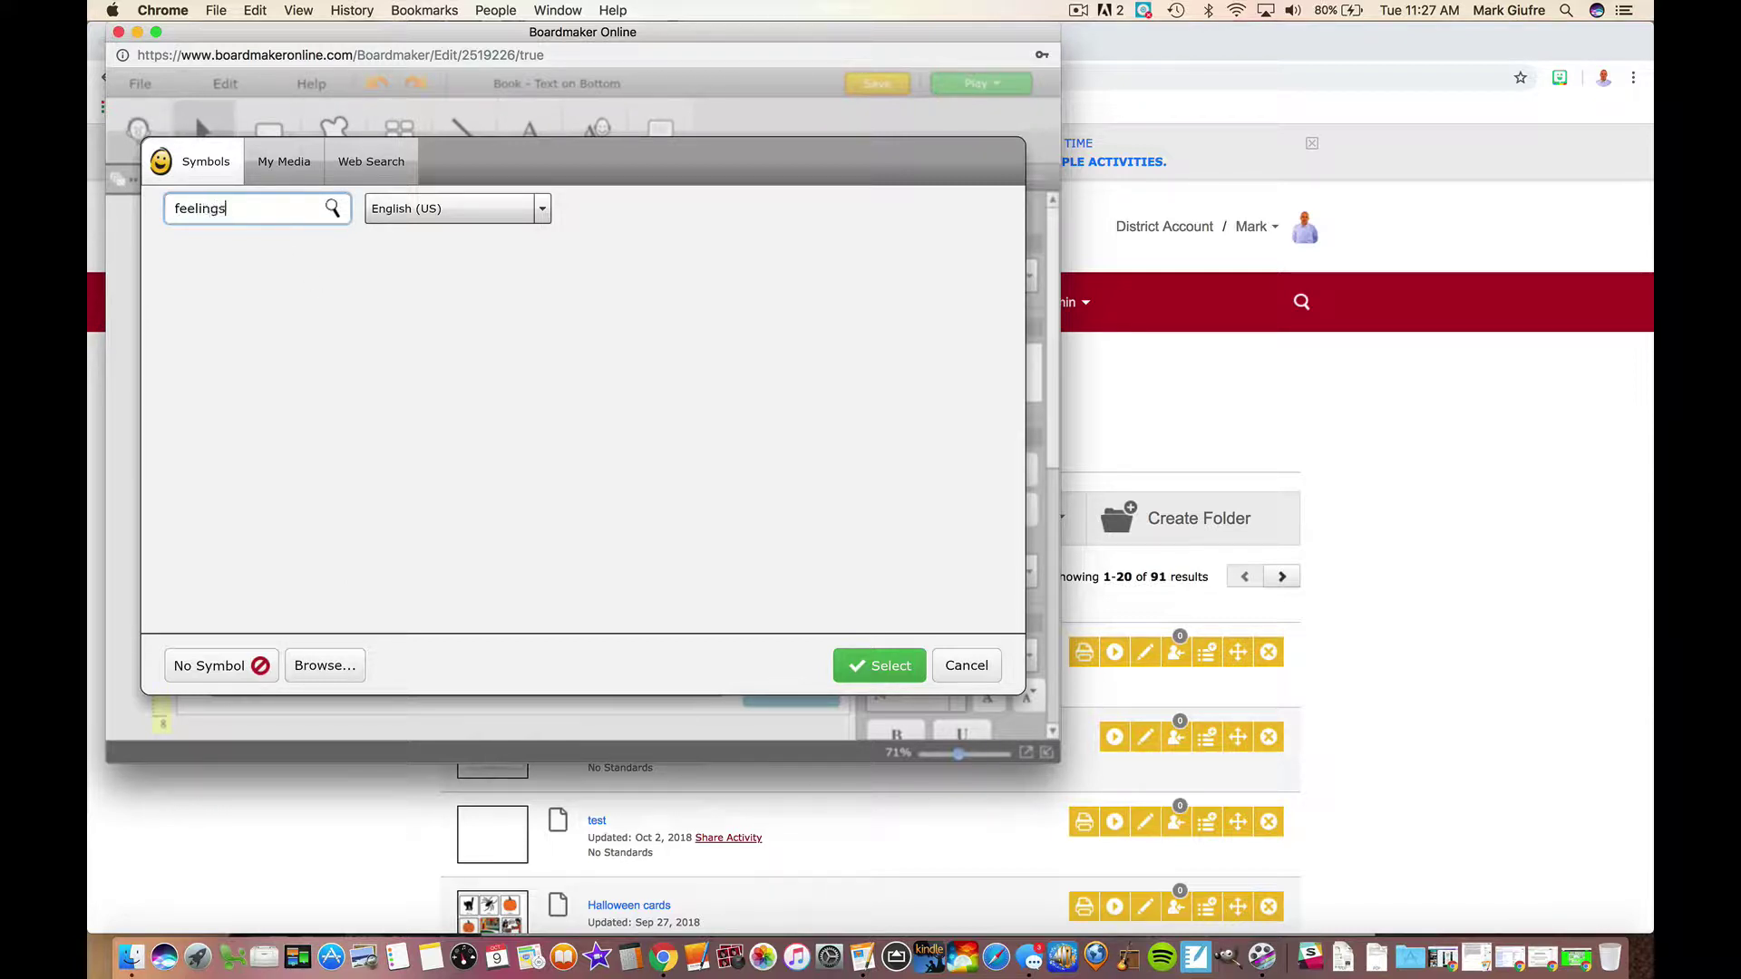
key(Return)
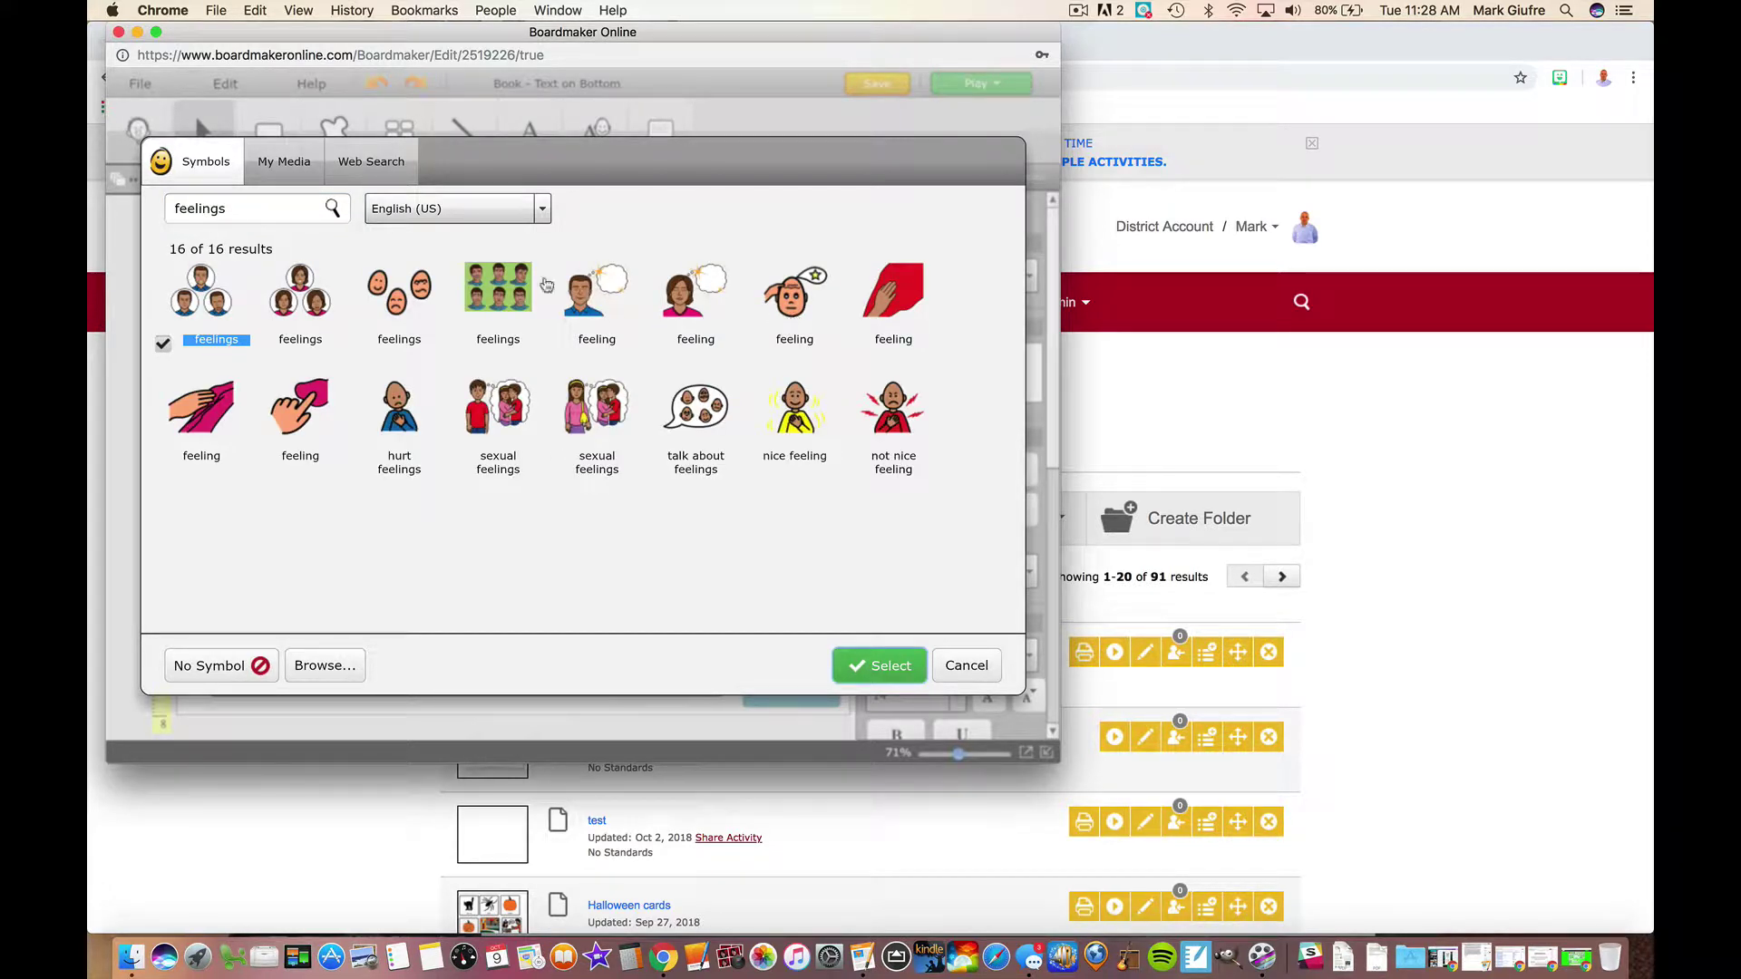
click(390, 311)
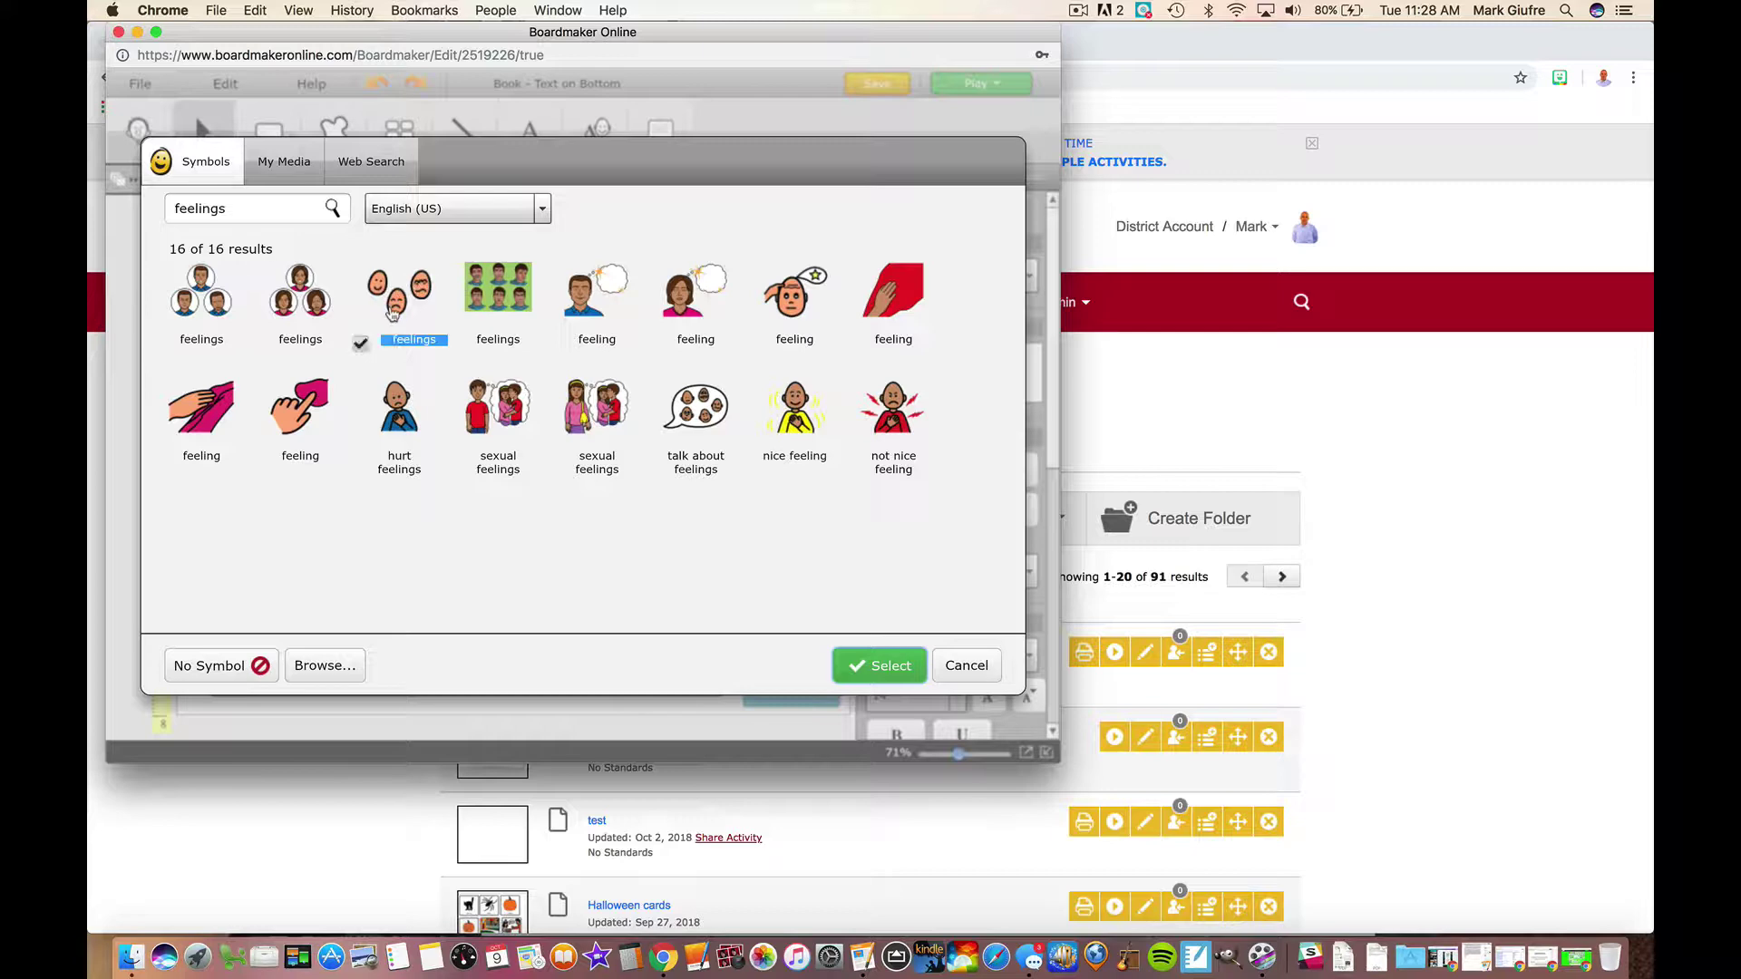
click(892, 678)
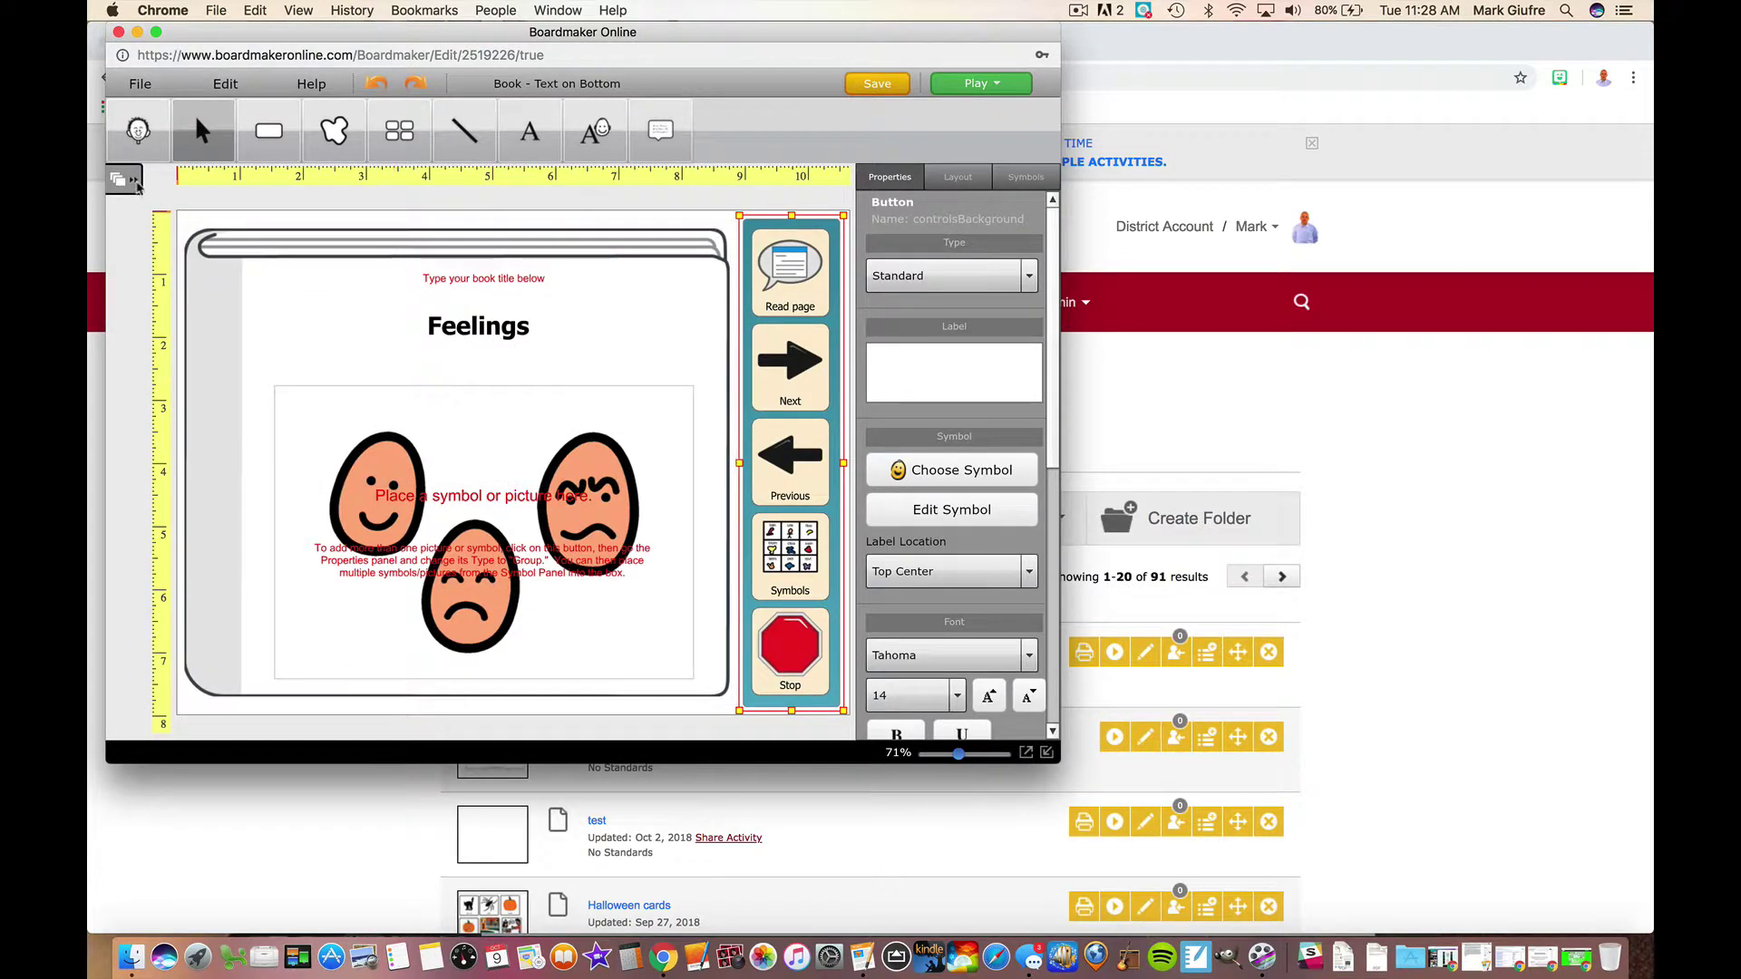
Step: Go to Page 1 and replace 'Text goes here.' with 'I feel sad.'
click(136, 185)
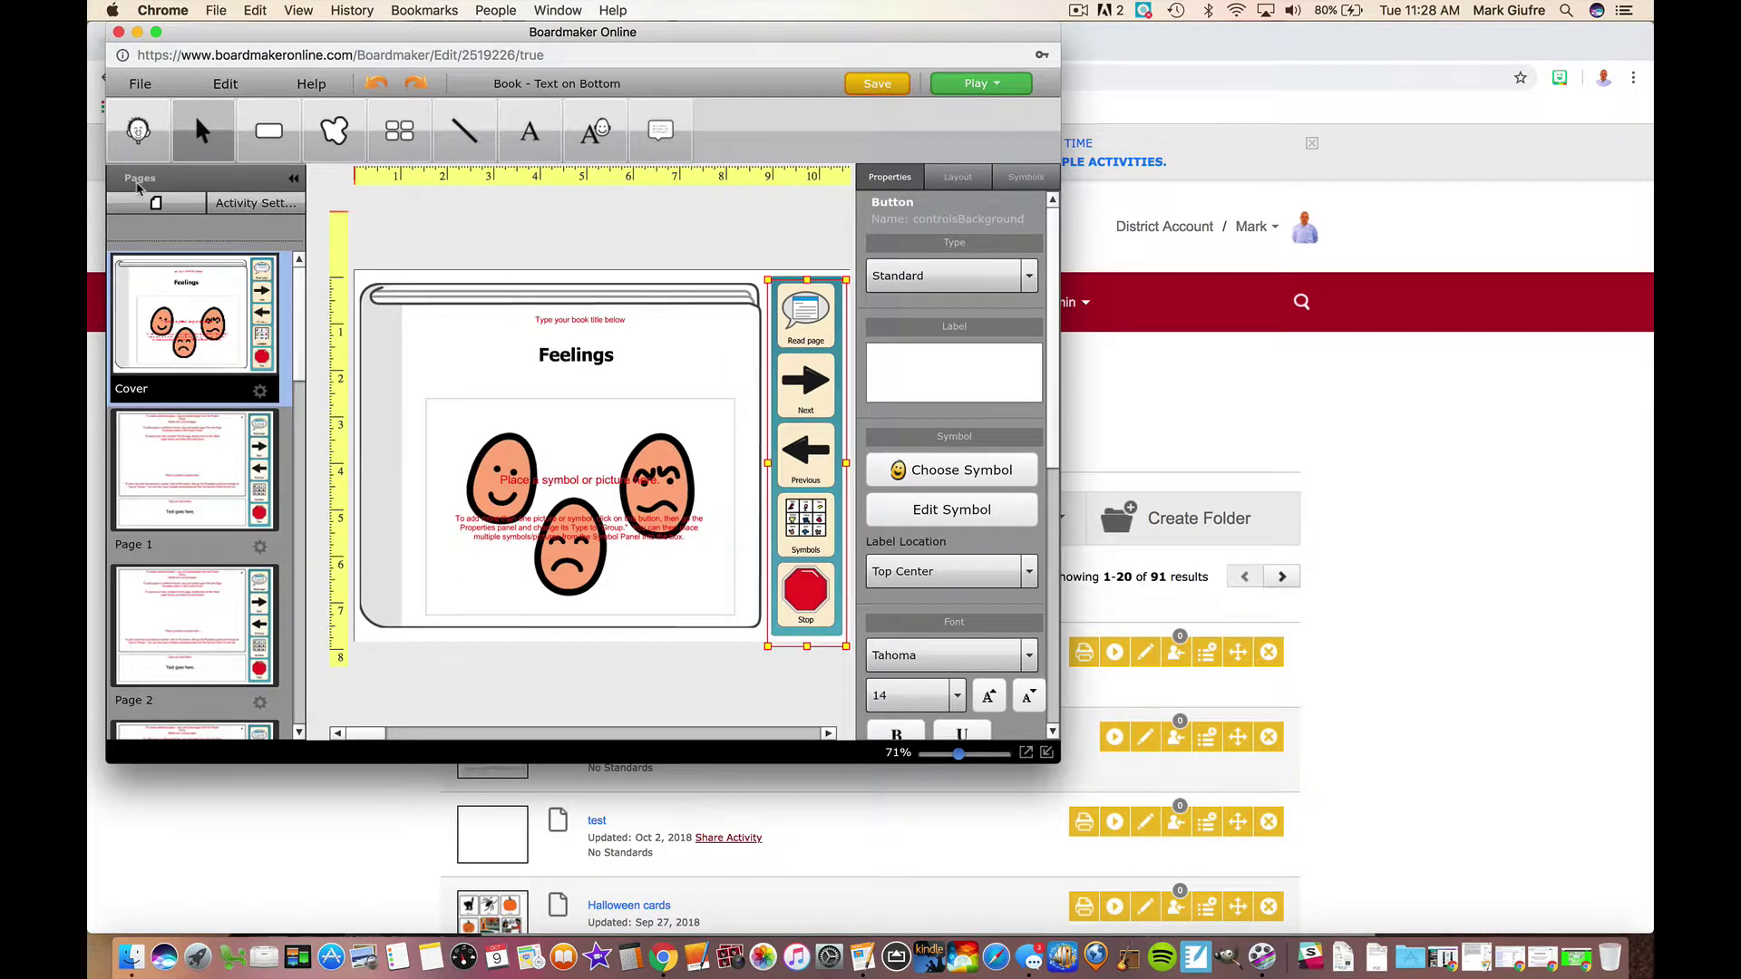
scroll(173, 441, down, 1)
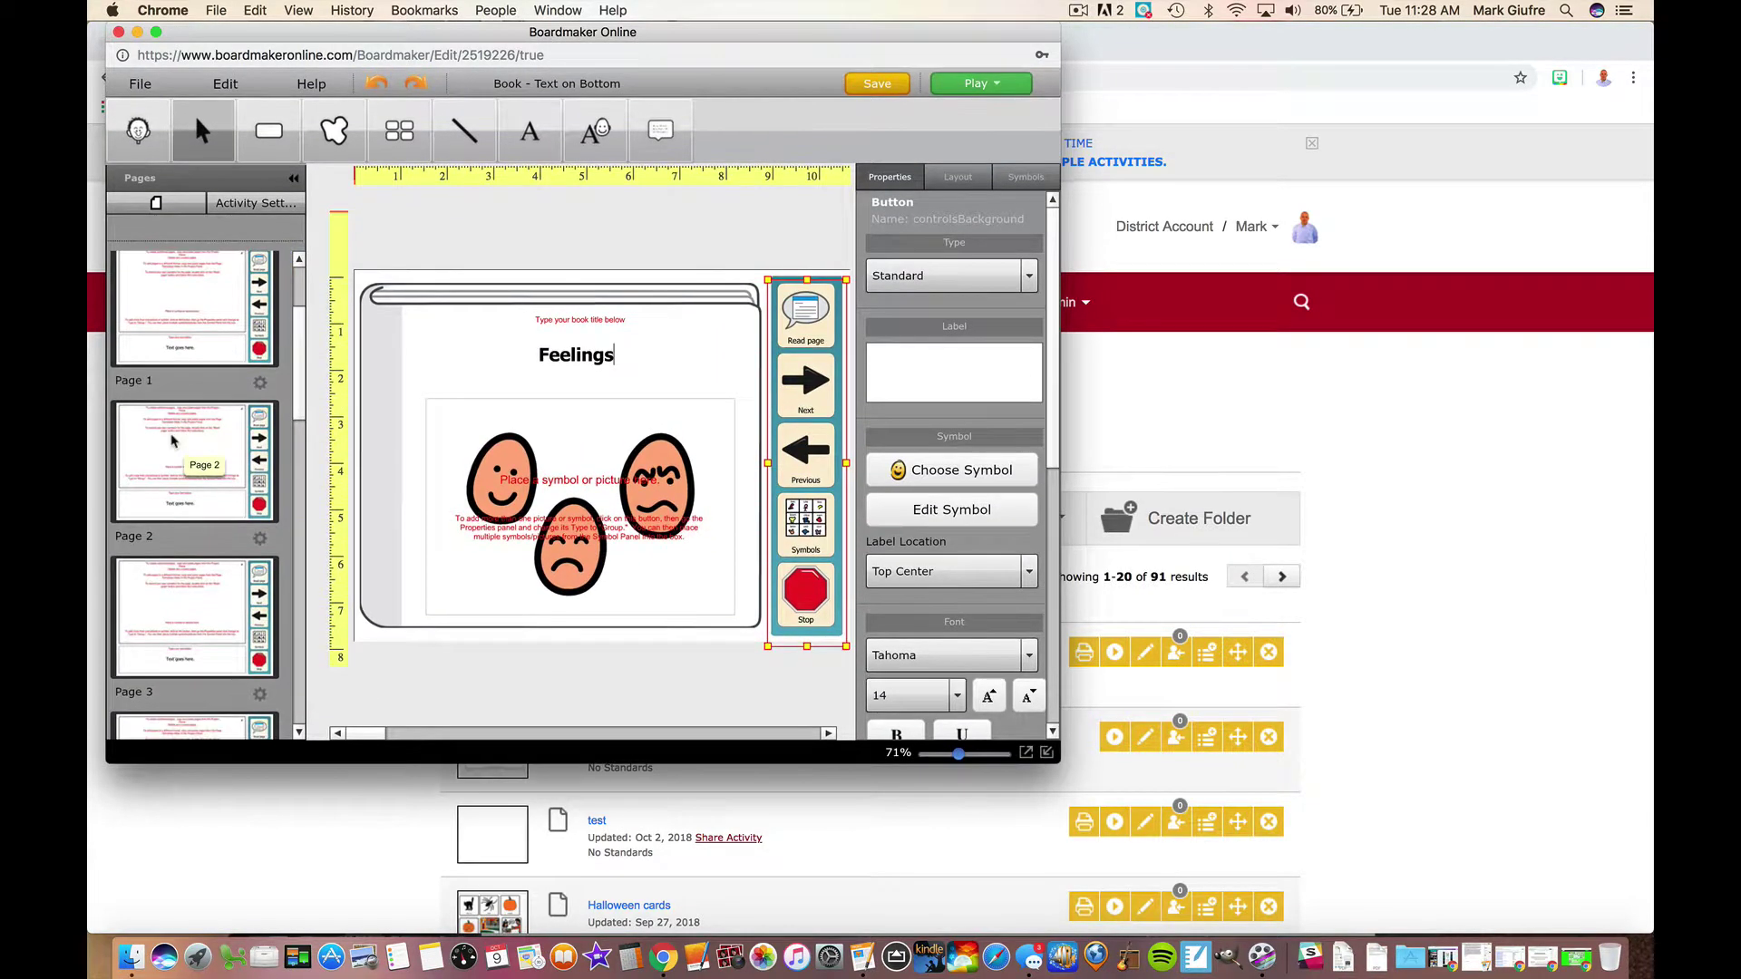
click(215, 427)
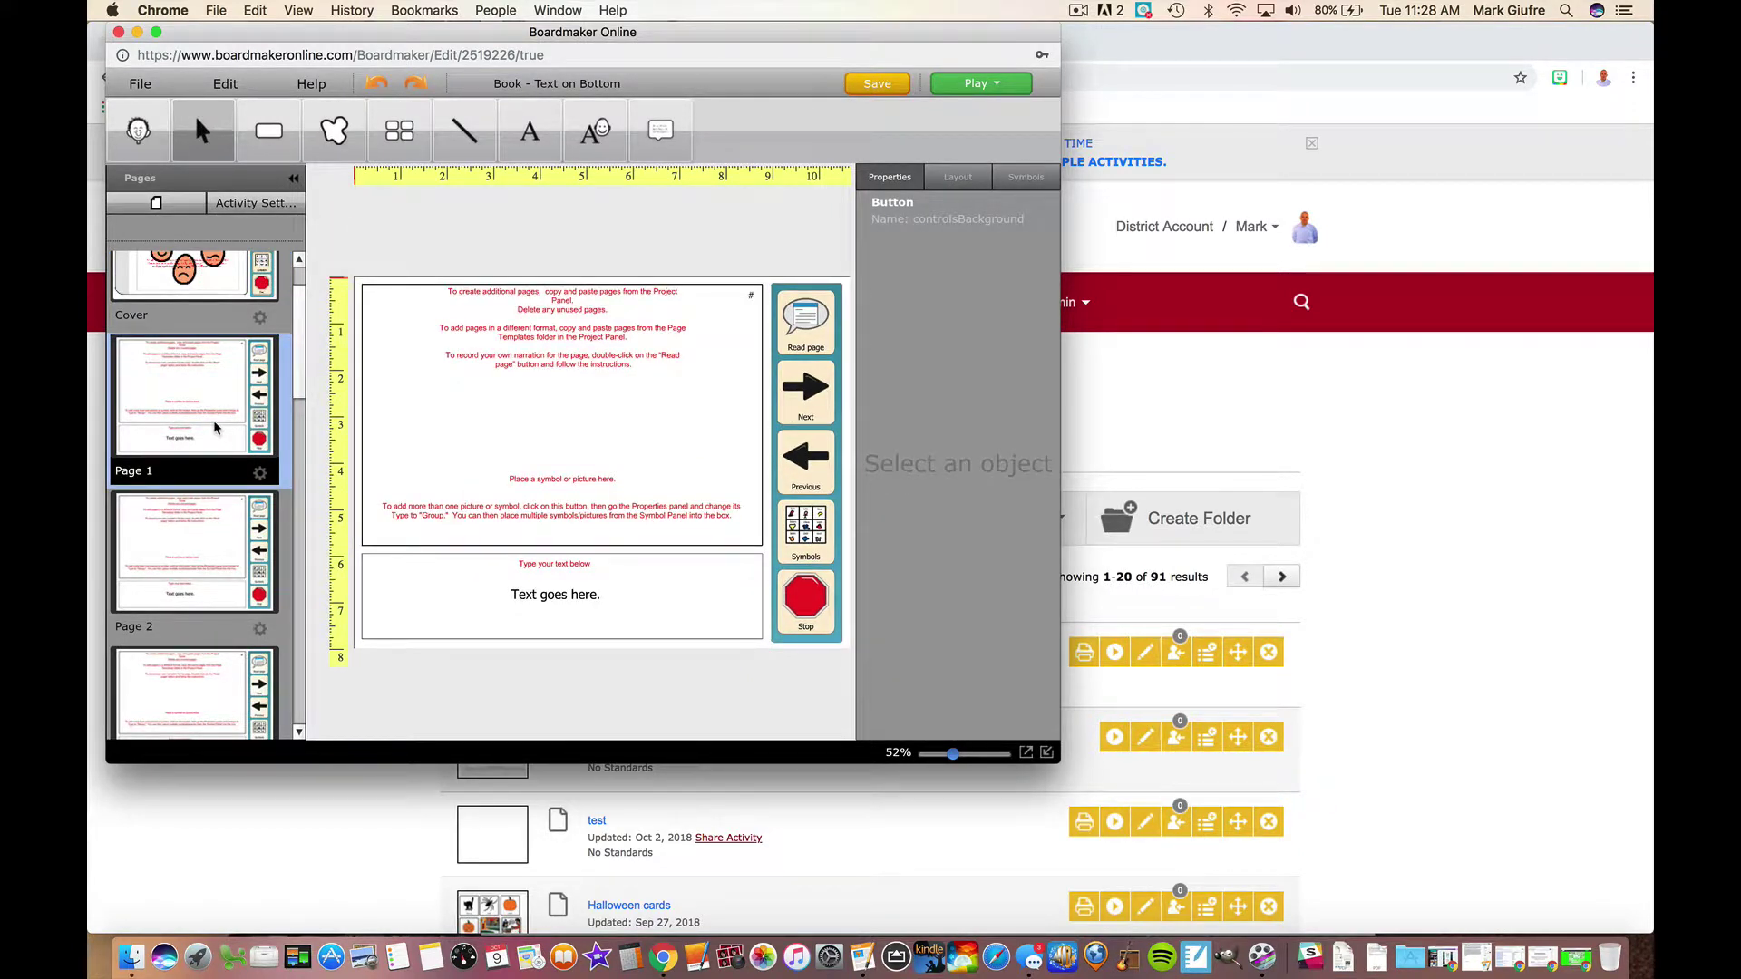
double_click(551, 598)
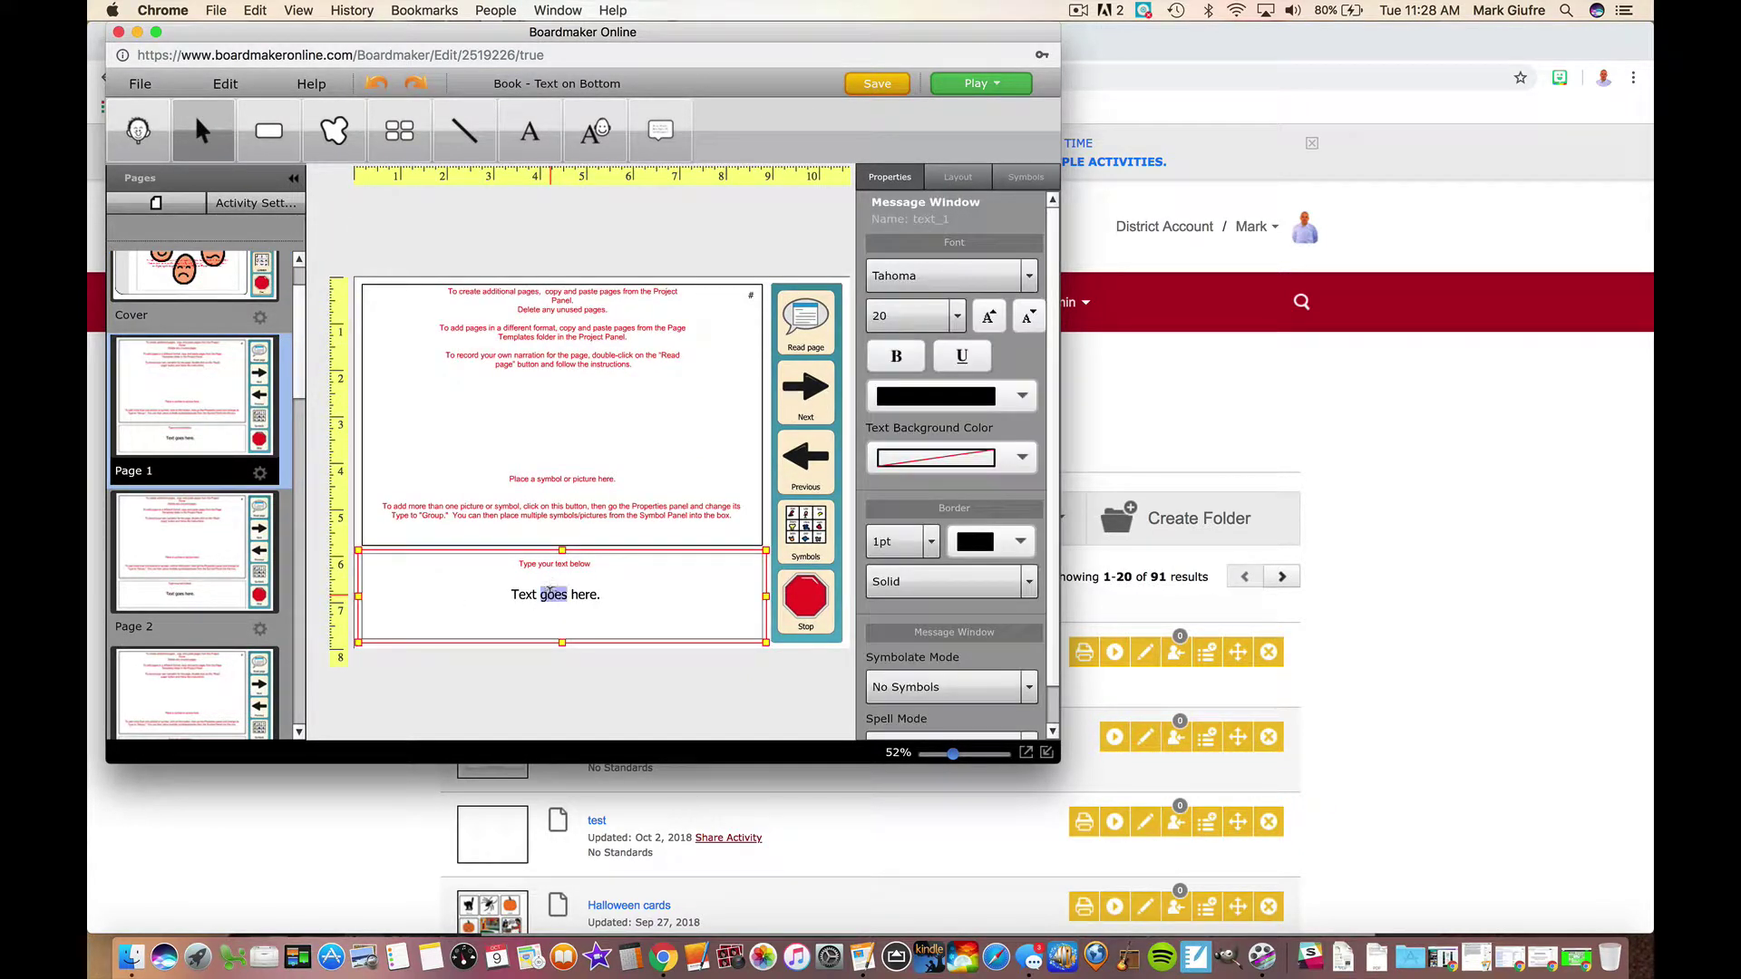
drag(638, 591, 508, 593)
text(I feel sad.)
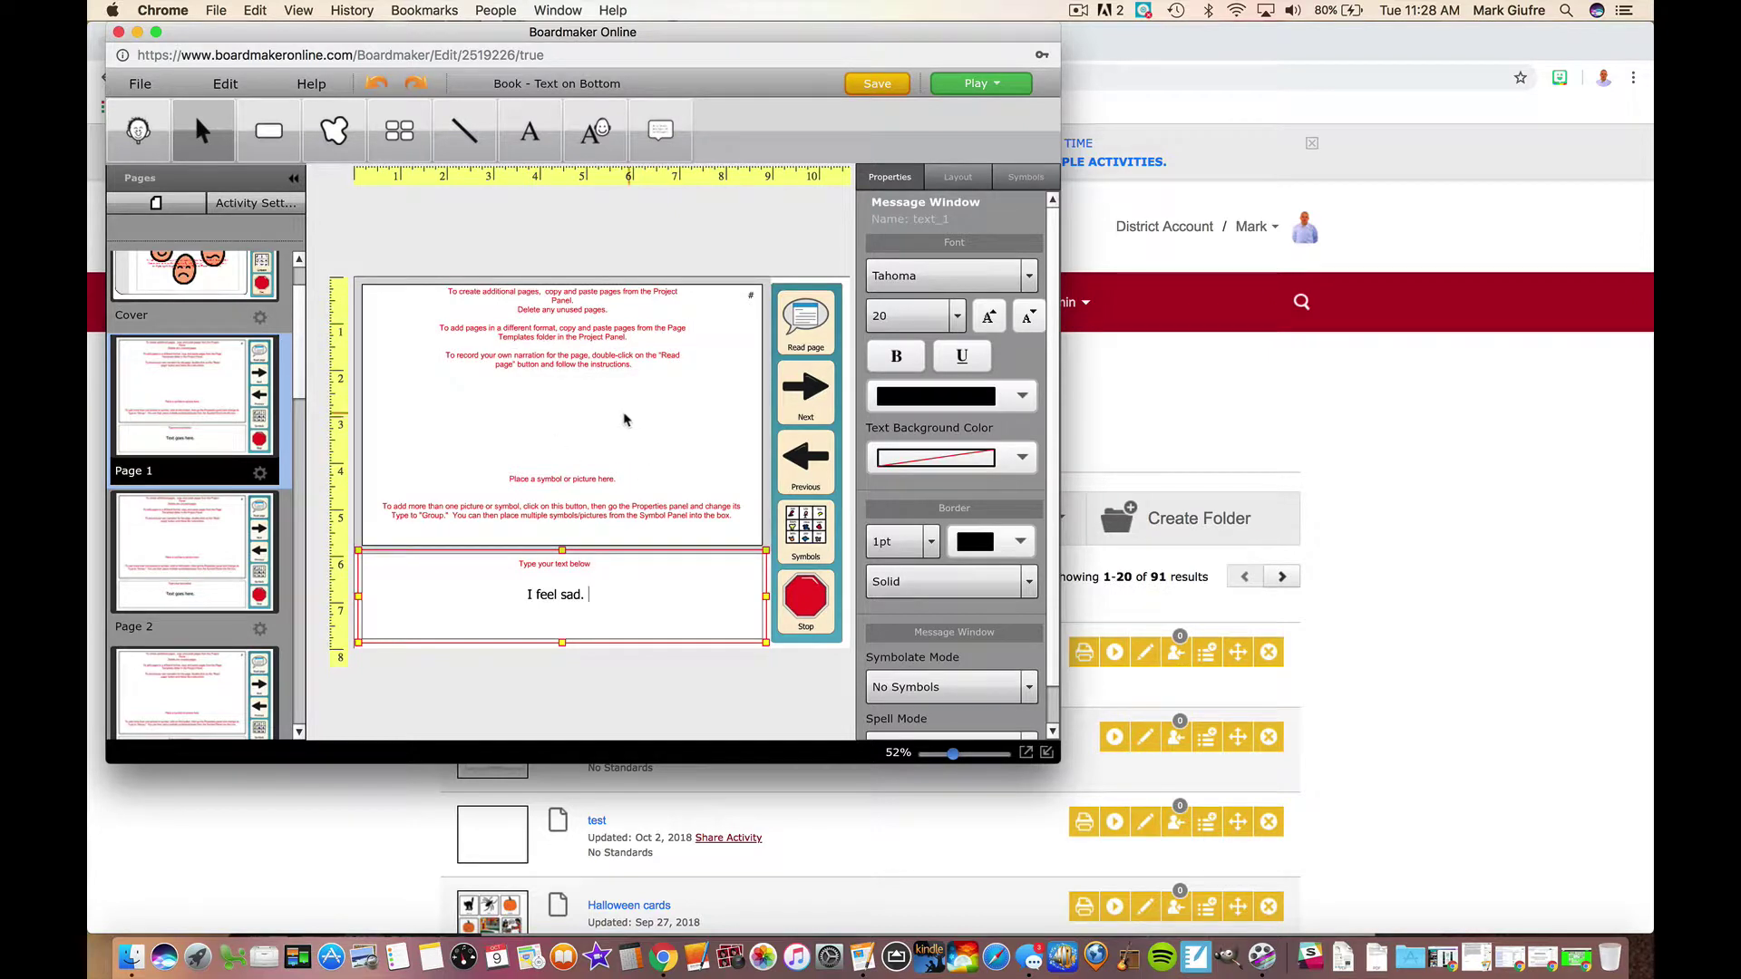
Step: Web-search images for 'sad' and place the yellow sad face in Page 1's picture area
click(581, 440)
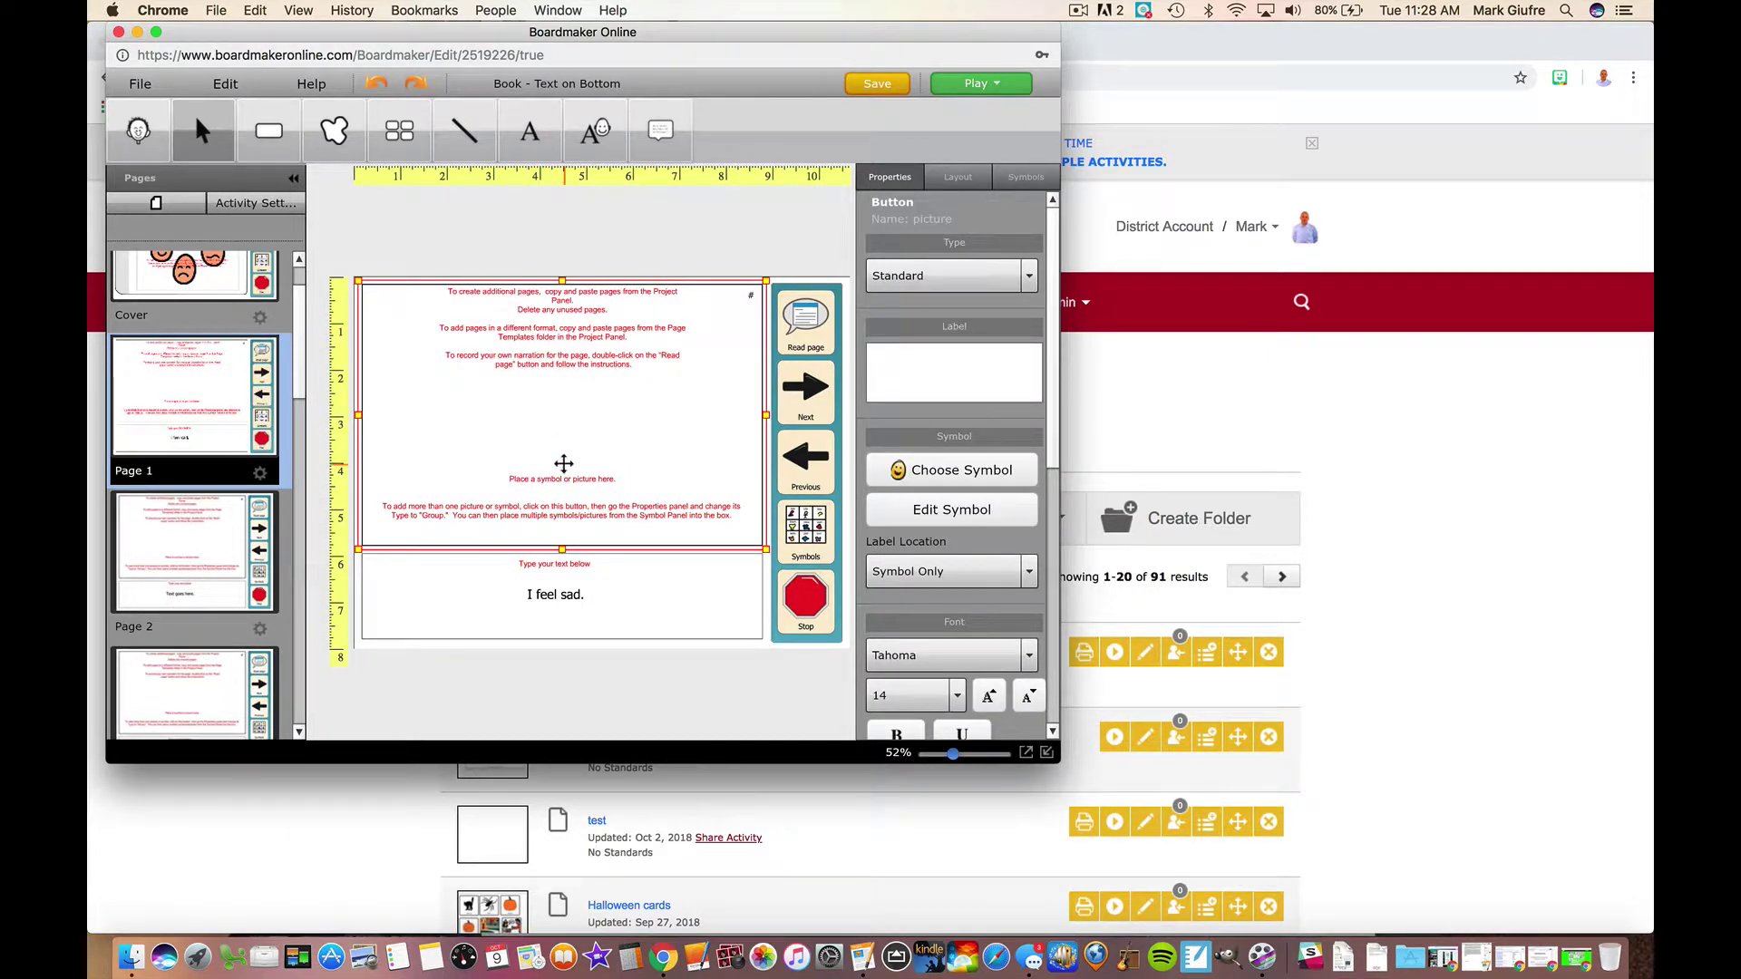
double_click(556, 483)
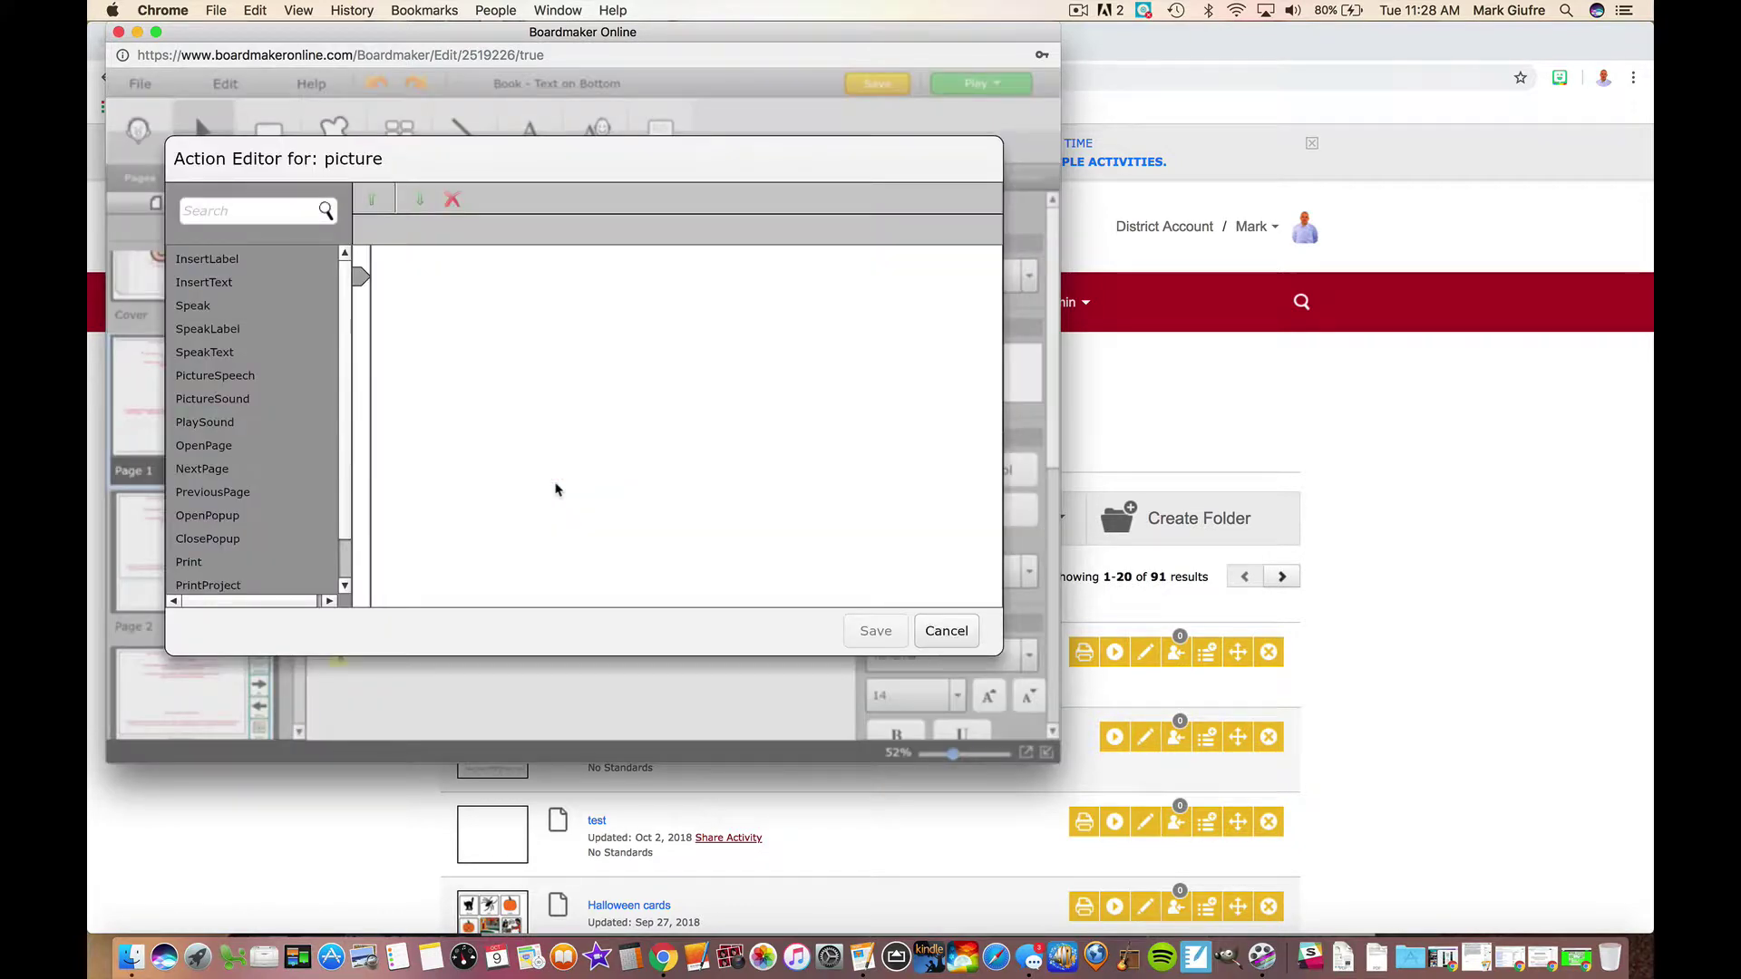
click(946, 631)
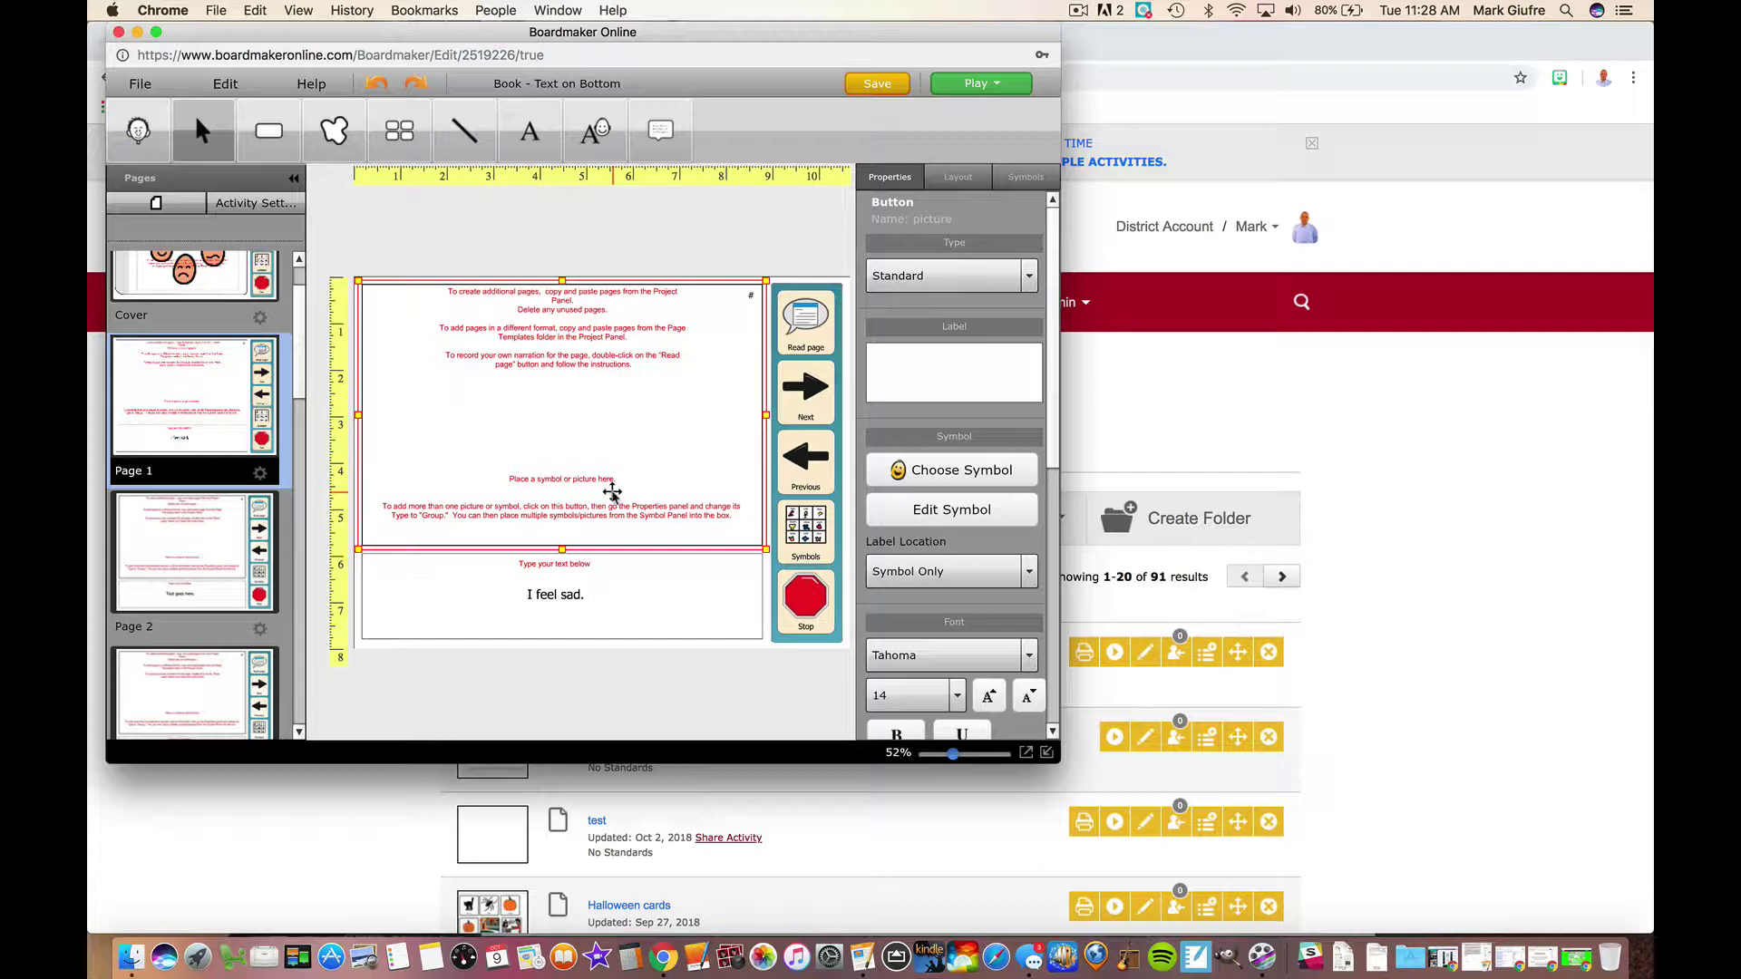
double_click(612, 492)
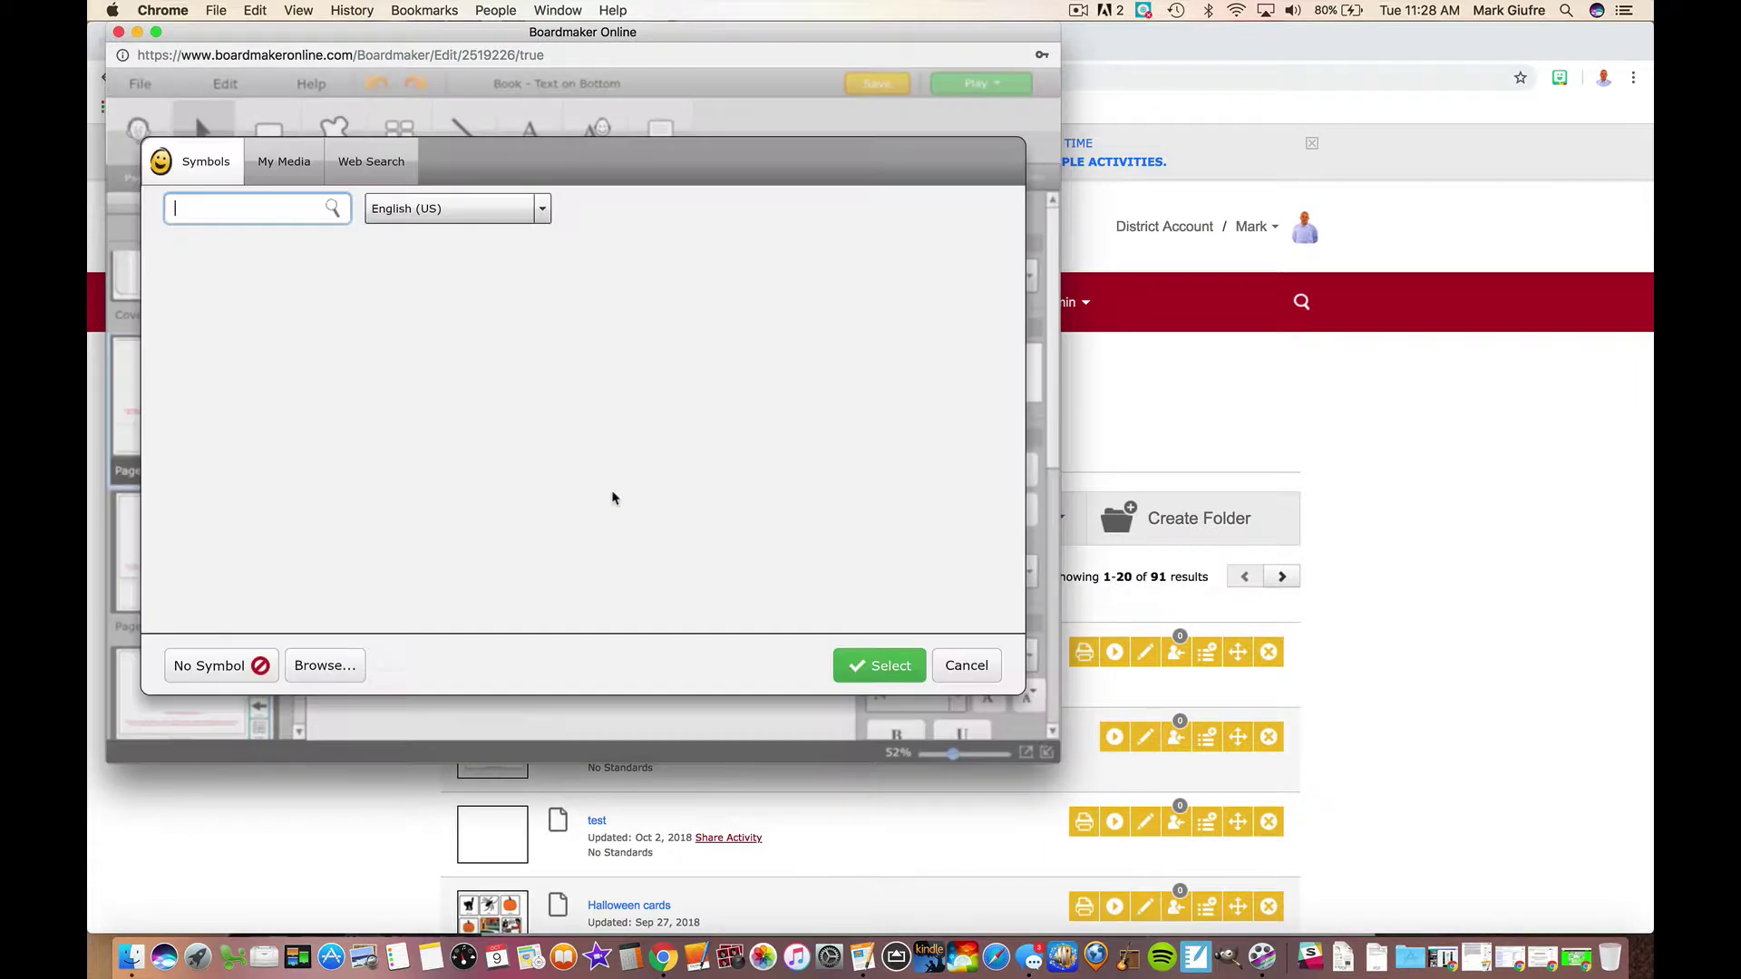
click(372, 169)
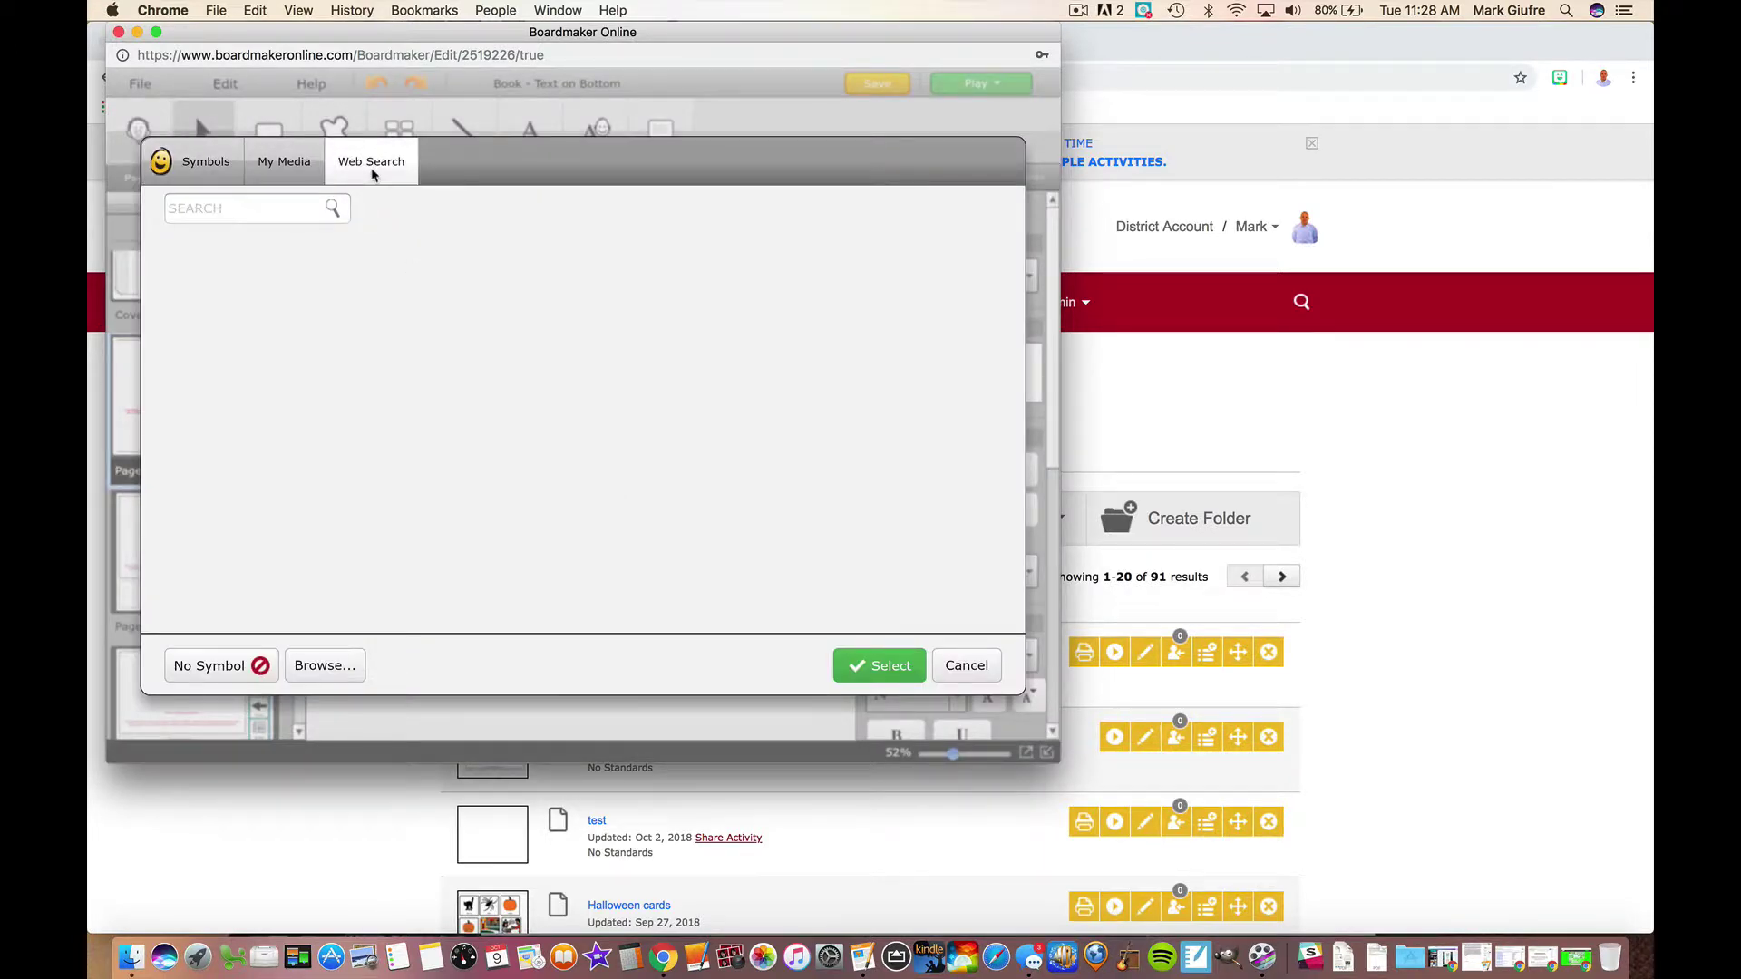
click(308, 201)
text(sad)
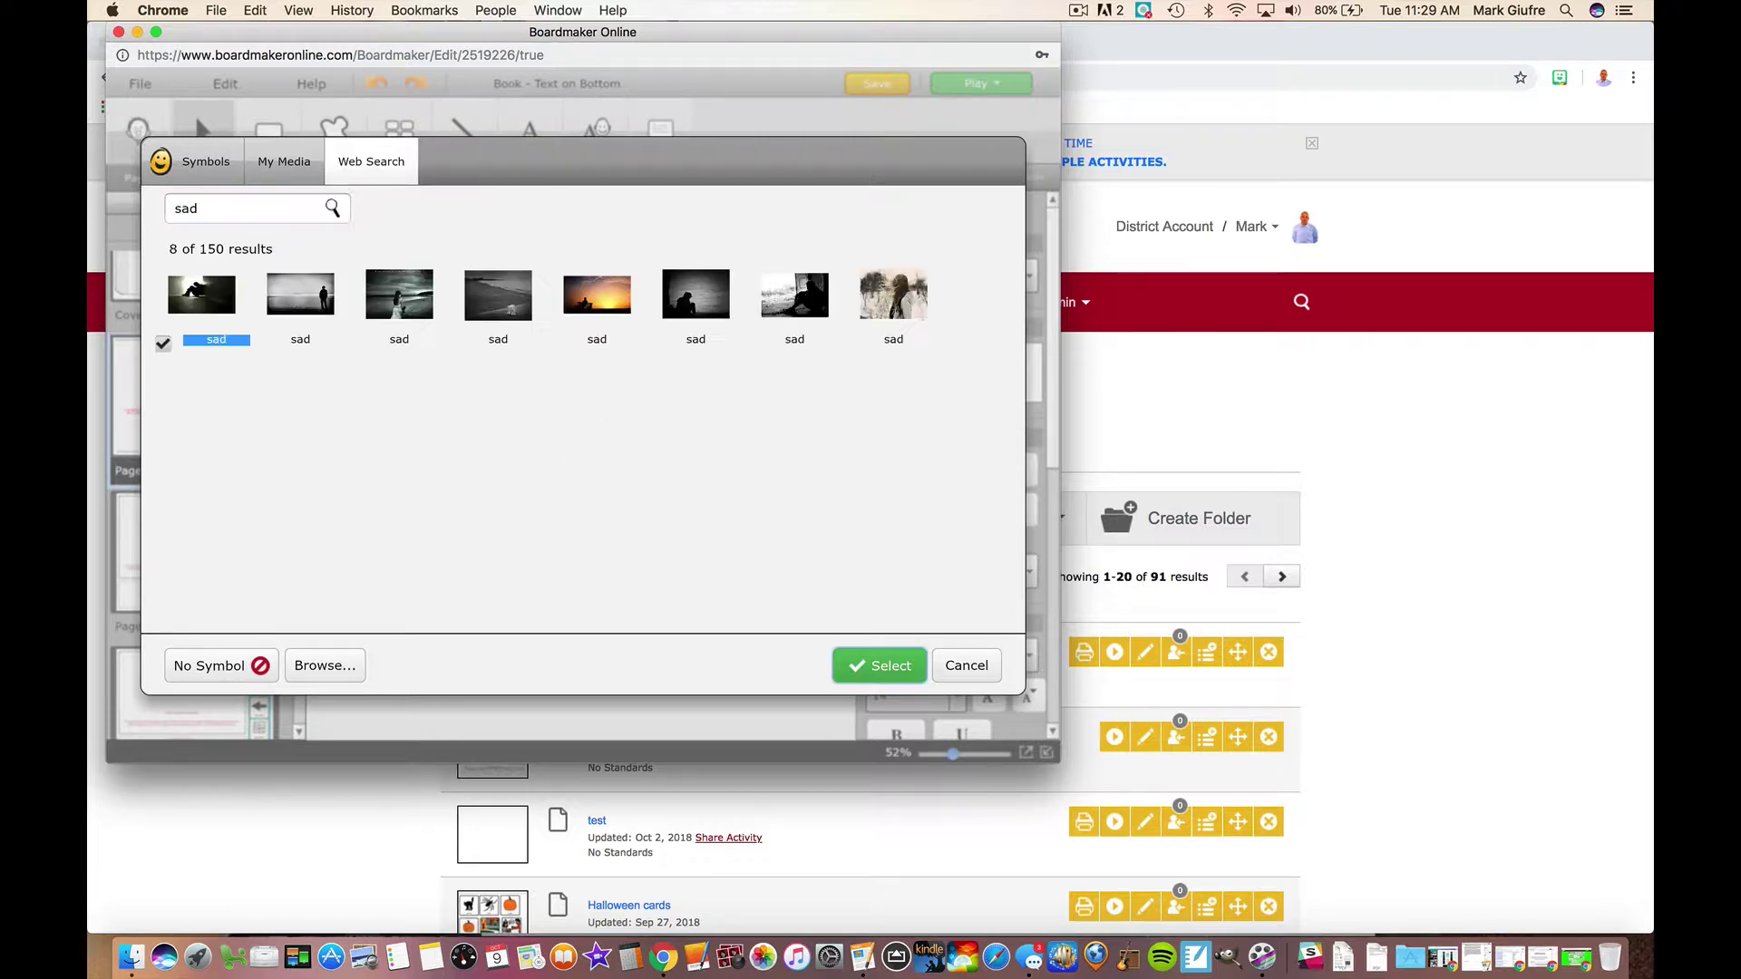
scroll(522, 439, down, 2)
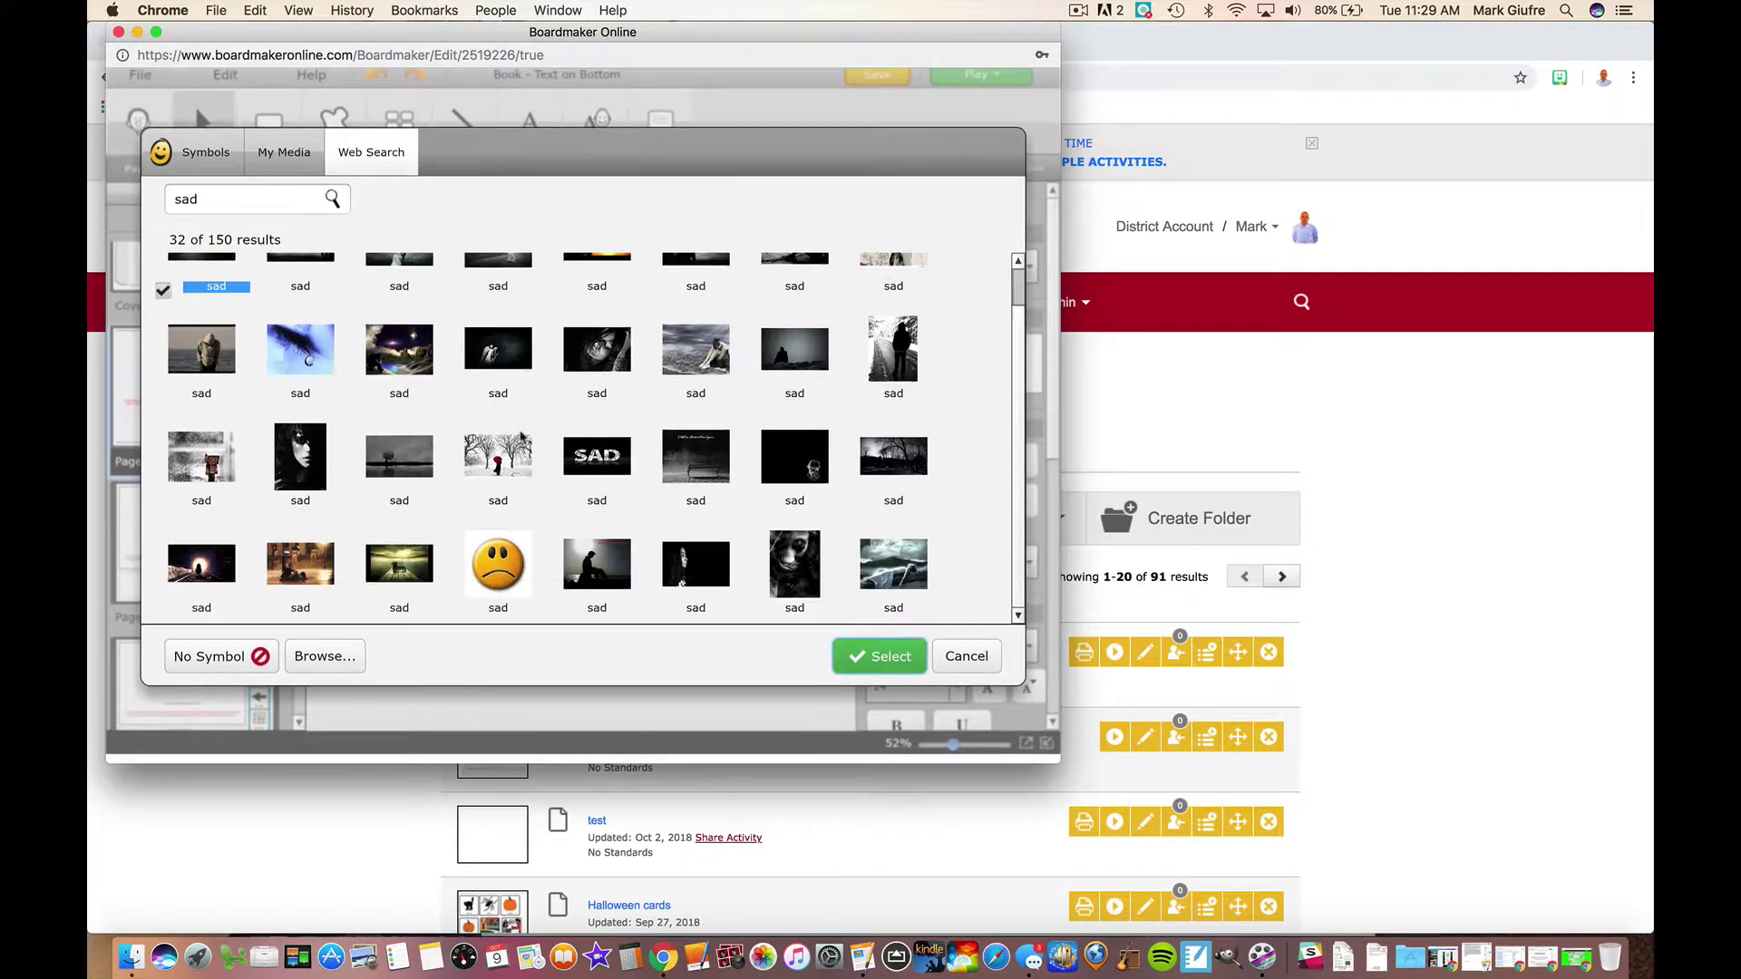
click(501, 589)
click(860, 653)
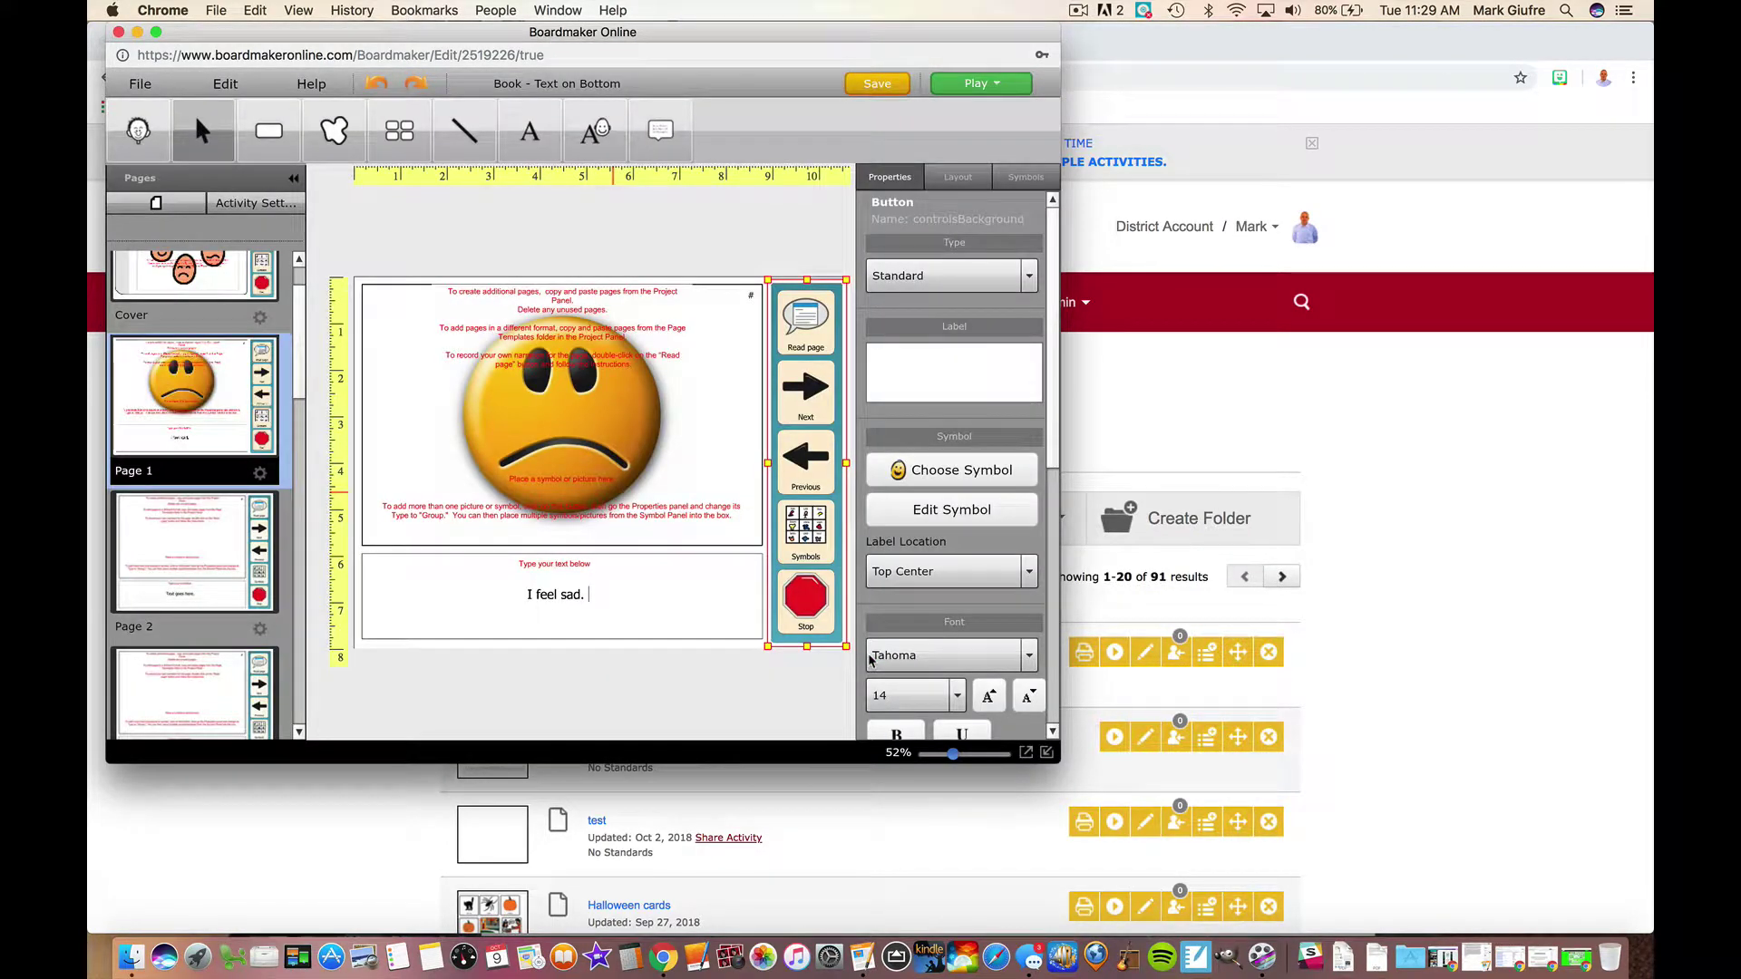
scroll(272, 408, up, 2)
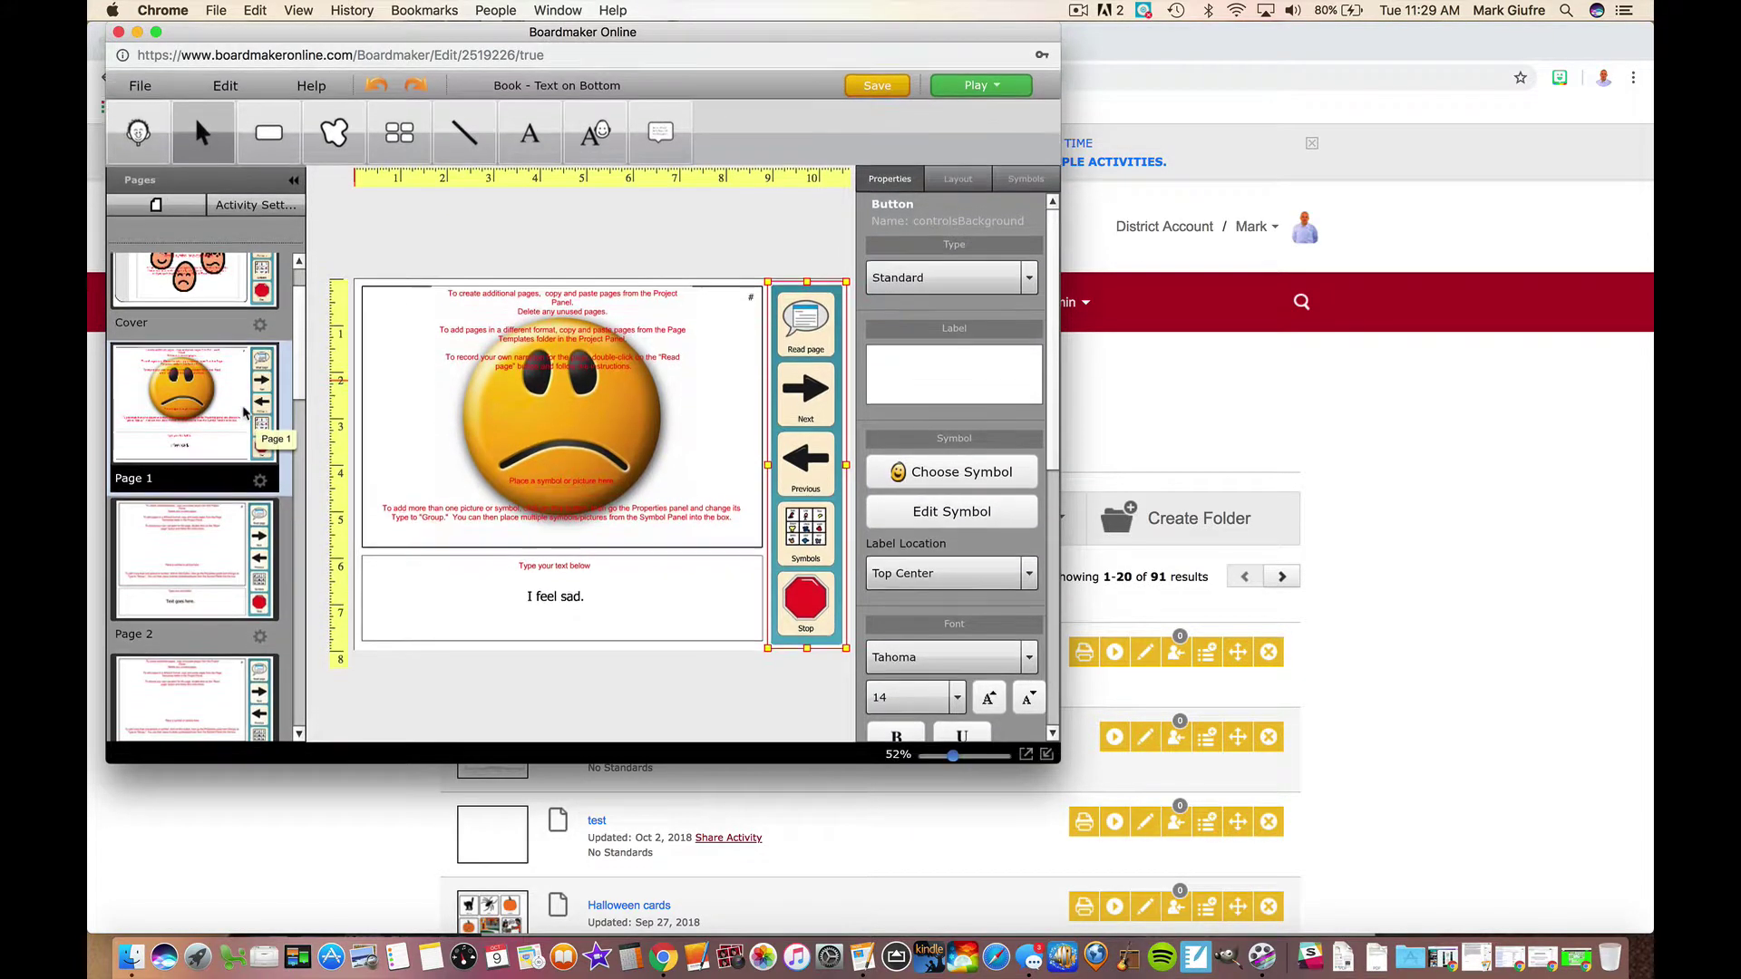
scroll(243, 411, up, 2)
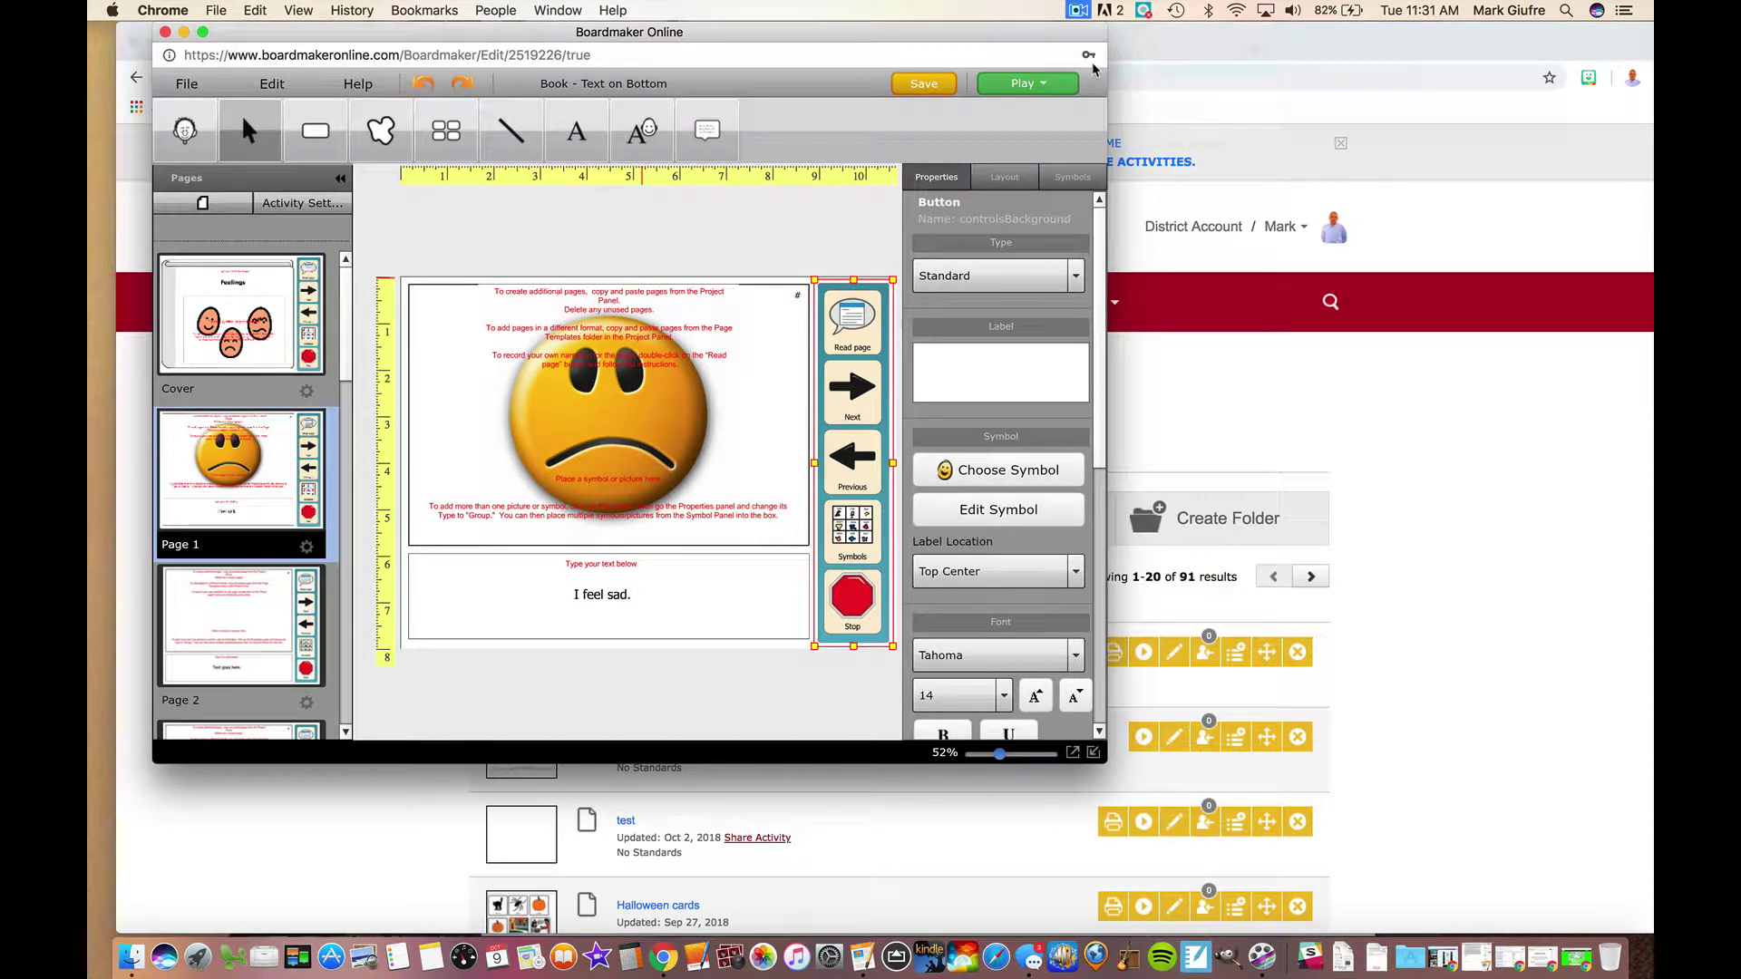
Step: On Page 2, replace the placeholder message with 'I feel happy.'
click(200, 571)
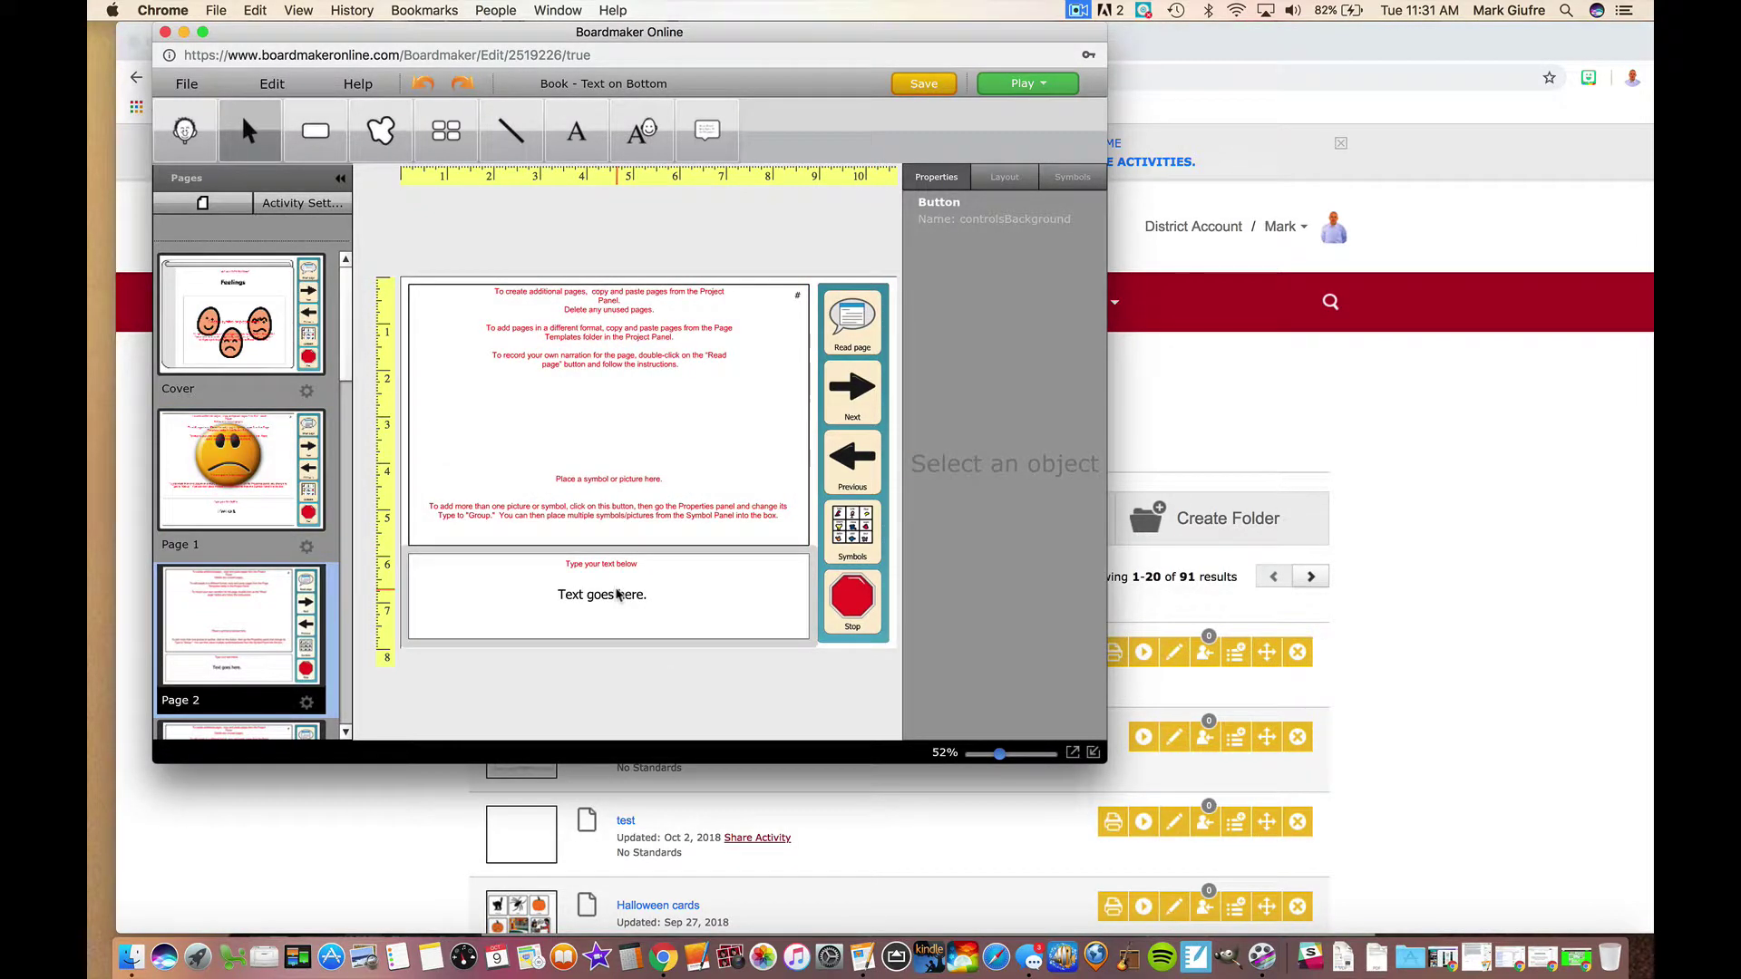
double_click(612, 595)
click(680, 593)
drag(680, 593, 531, 586)
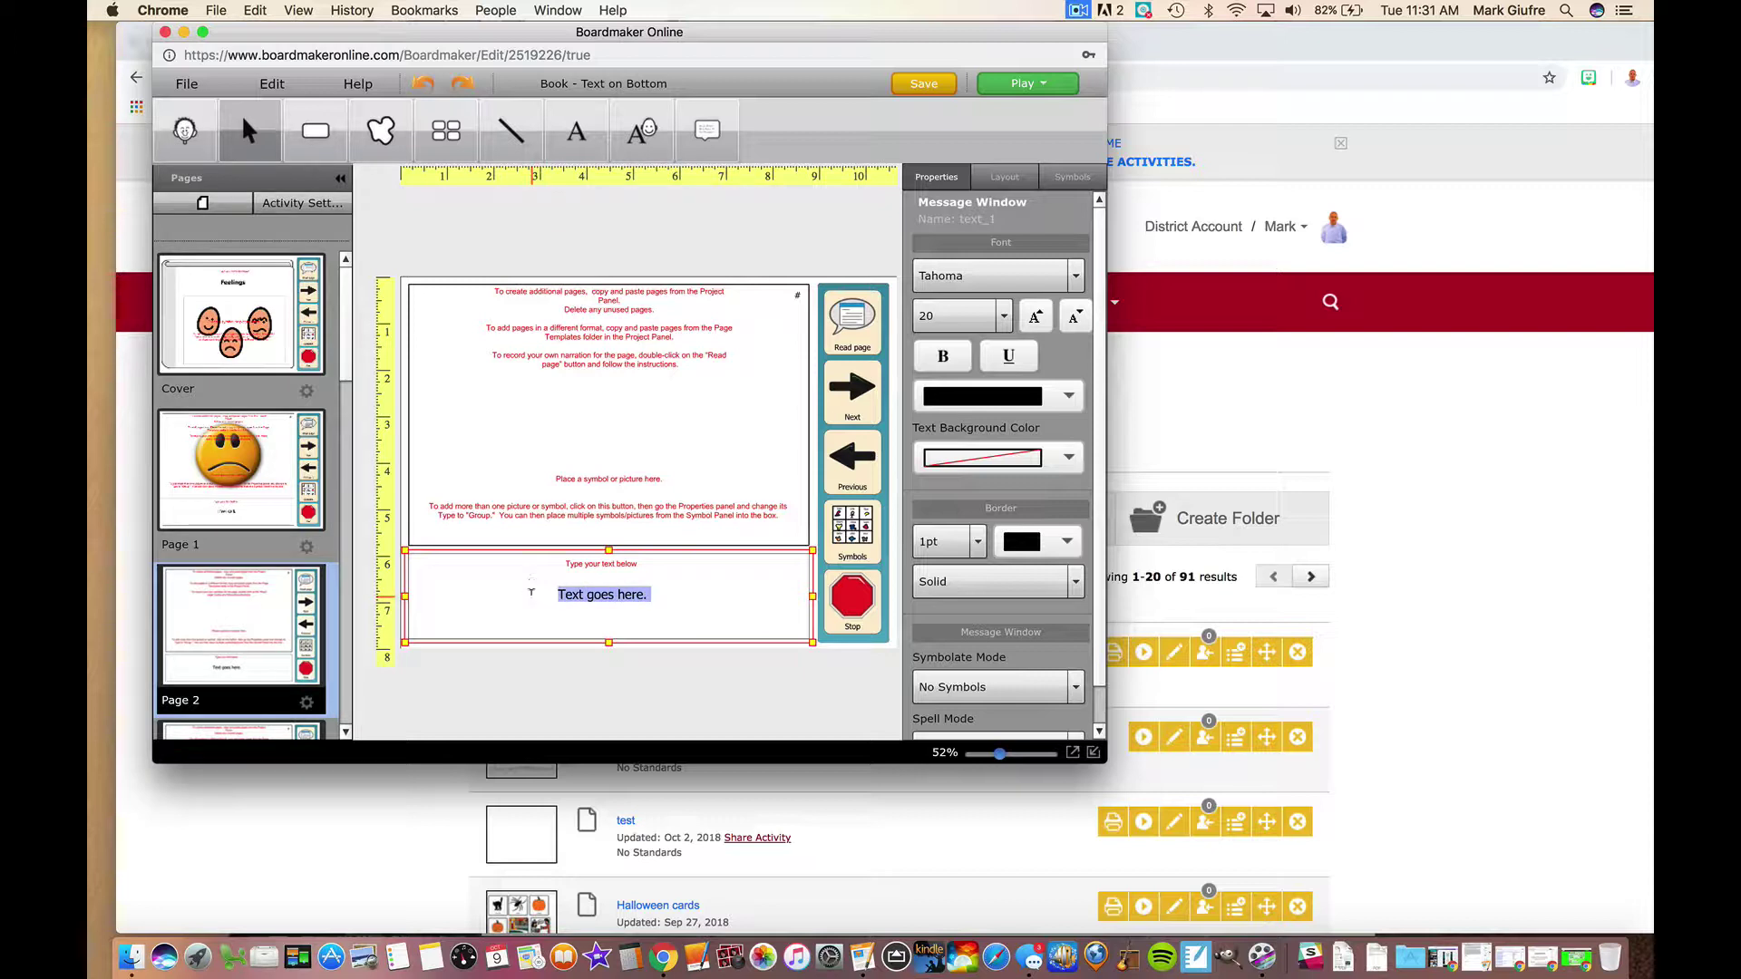
text(I feel happy.)
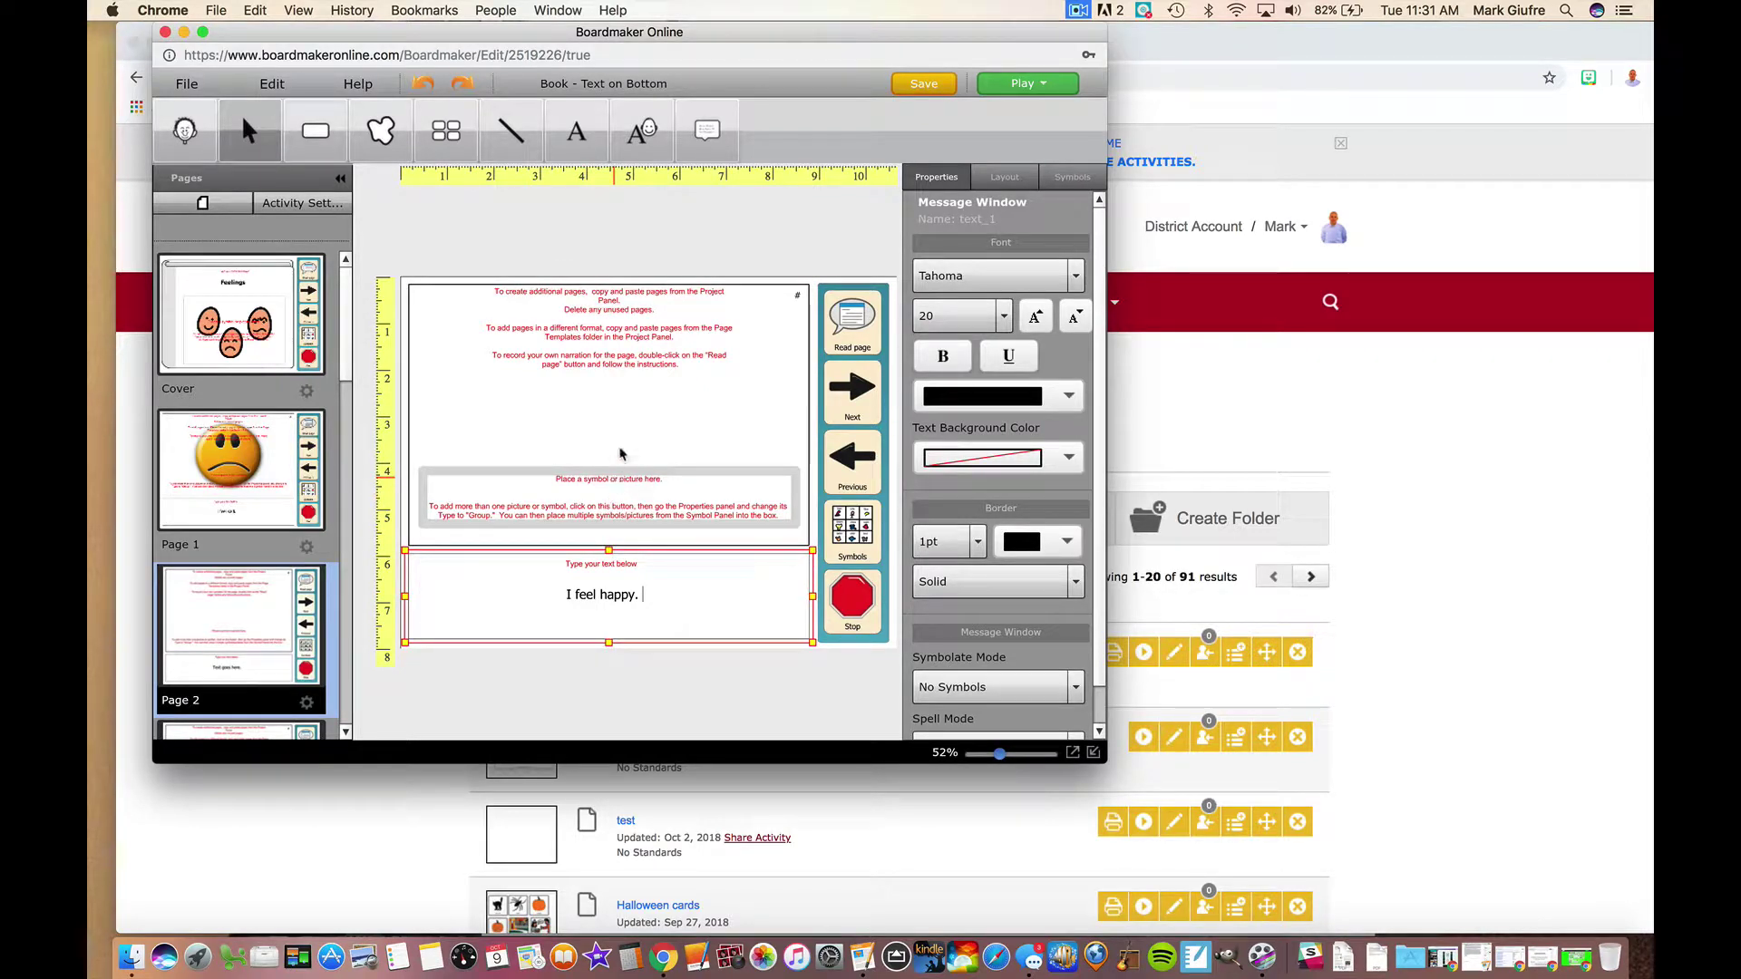
Step: Upload the photo unnamed.jpg from the desktop into Page 2's picture area
click(621, 454)
double_click(621, 453)
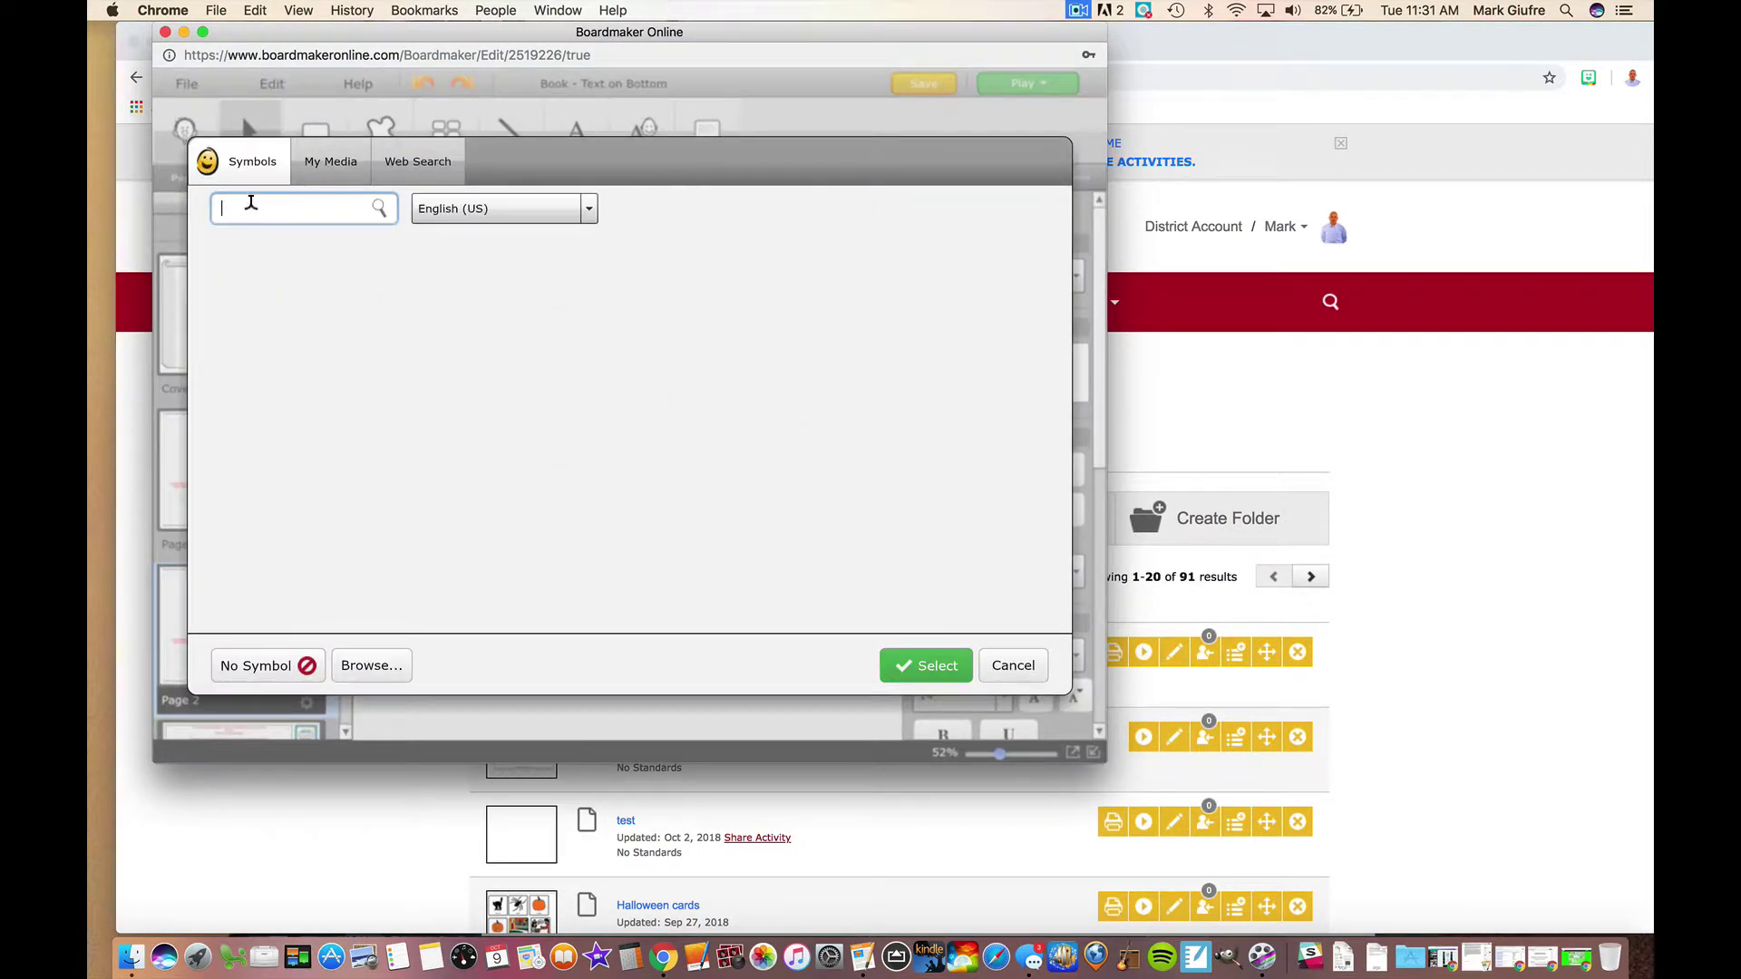
click(367, 671)
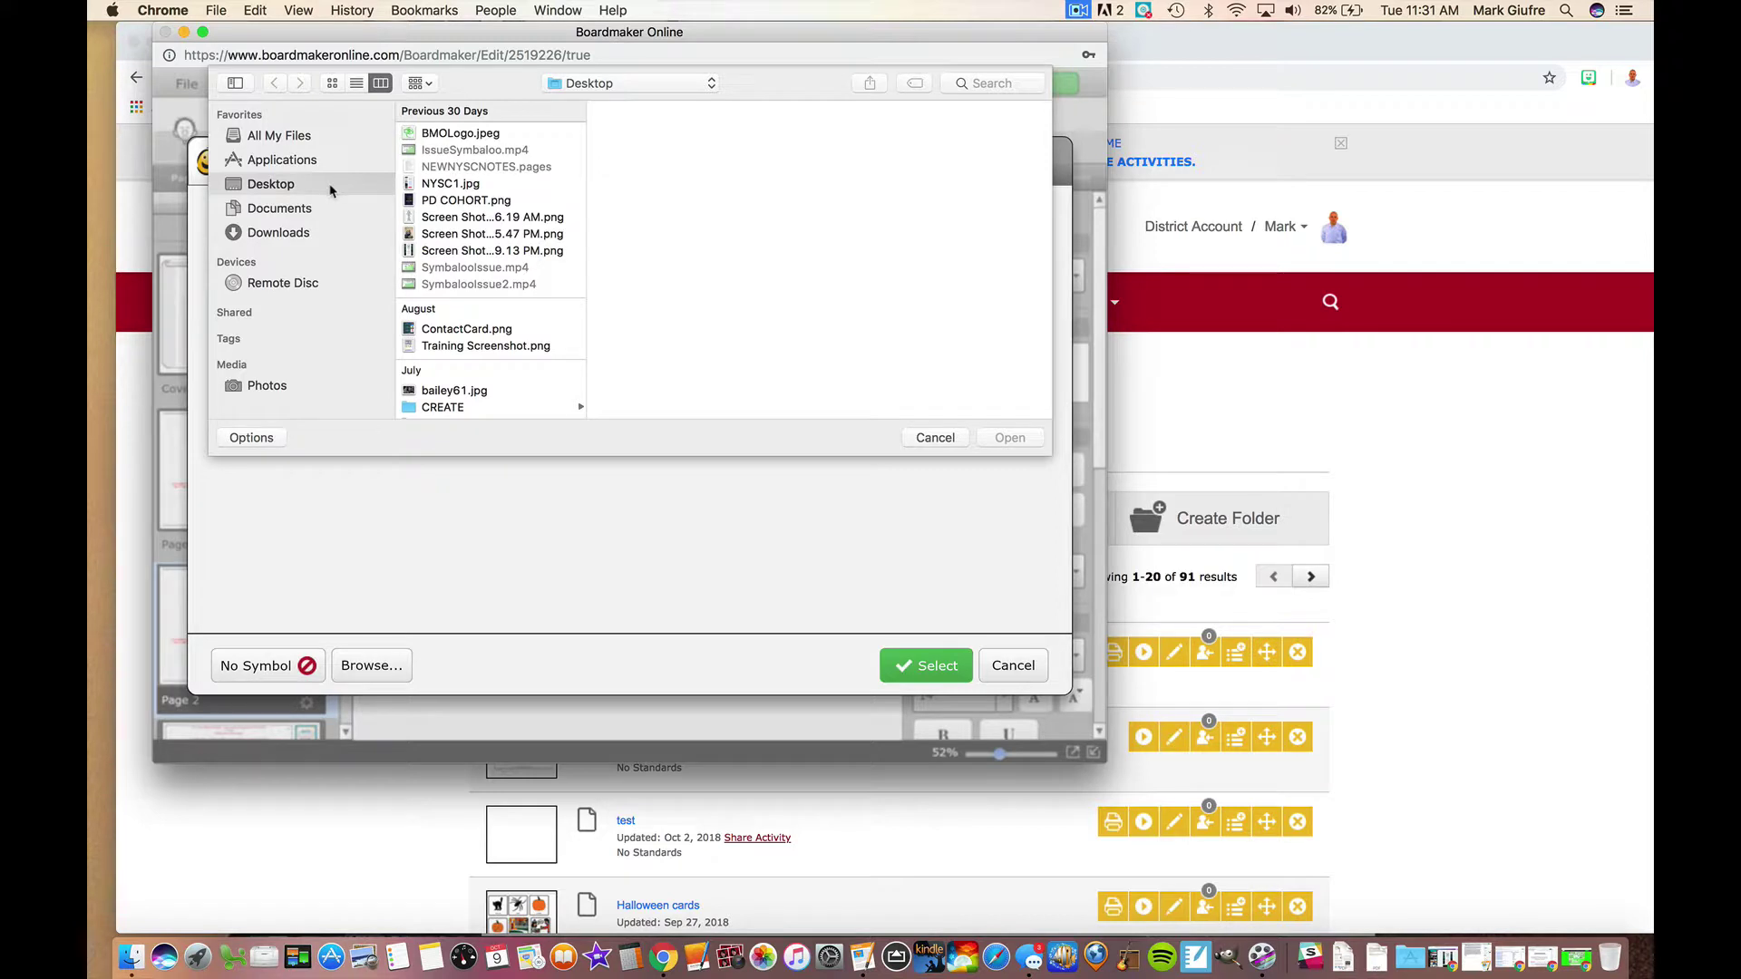
click(463, 233)
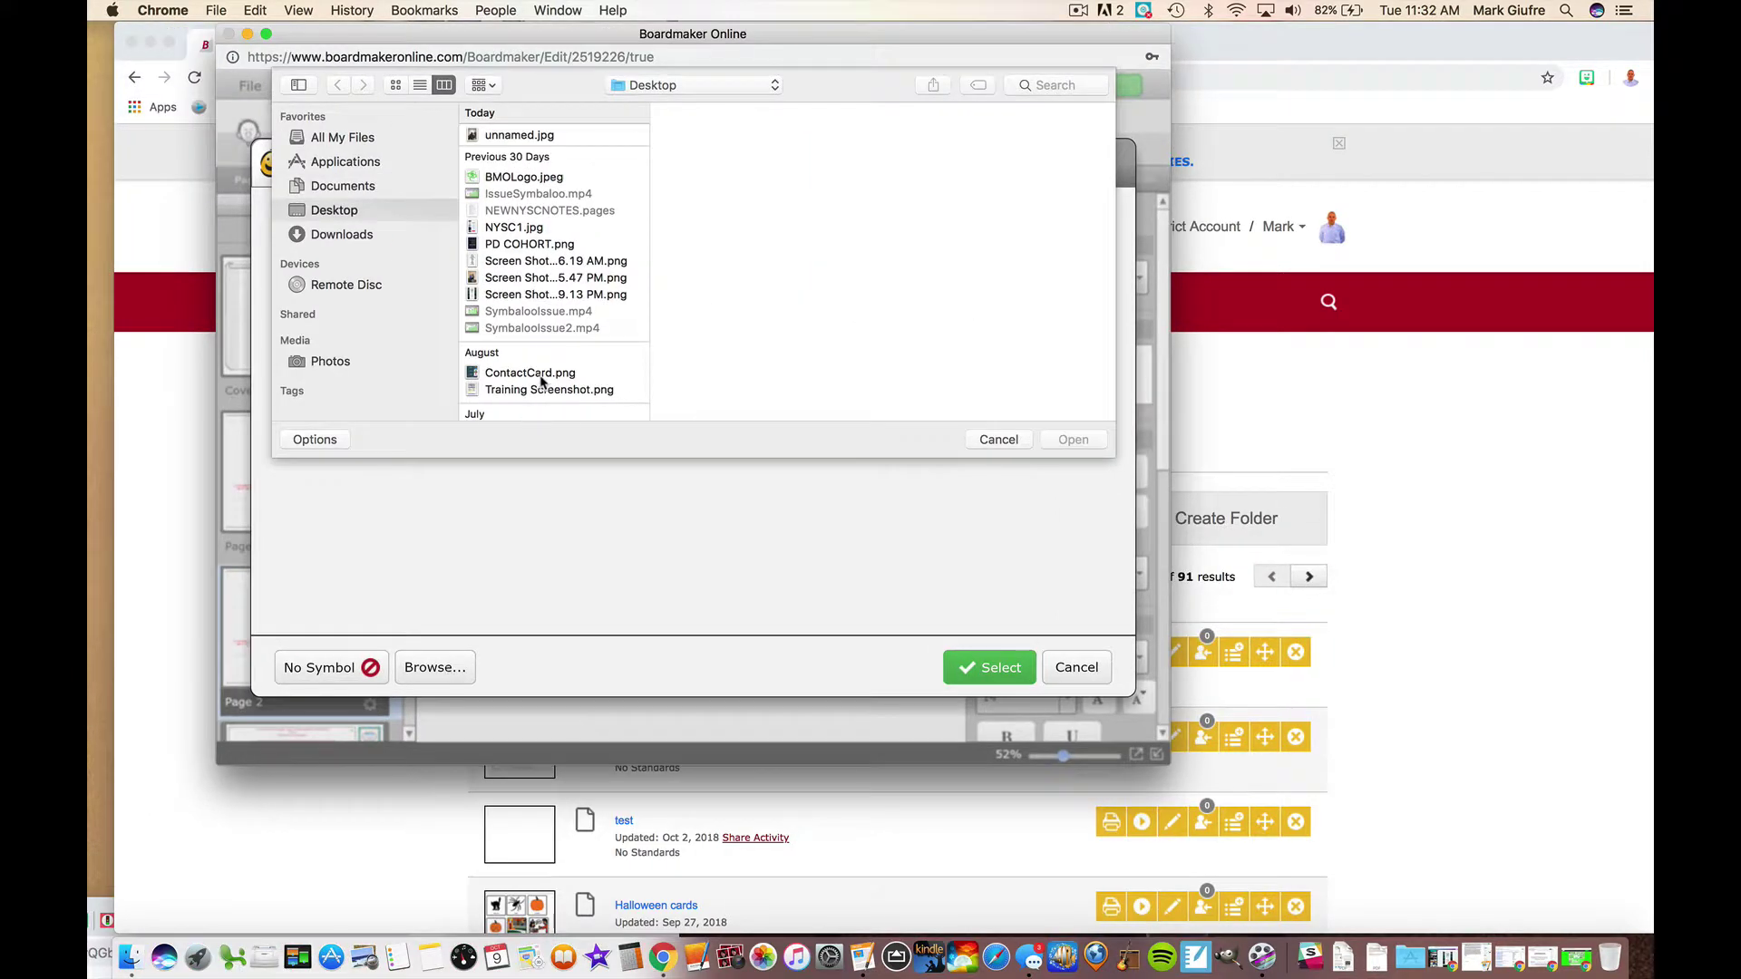
click(546, 136)
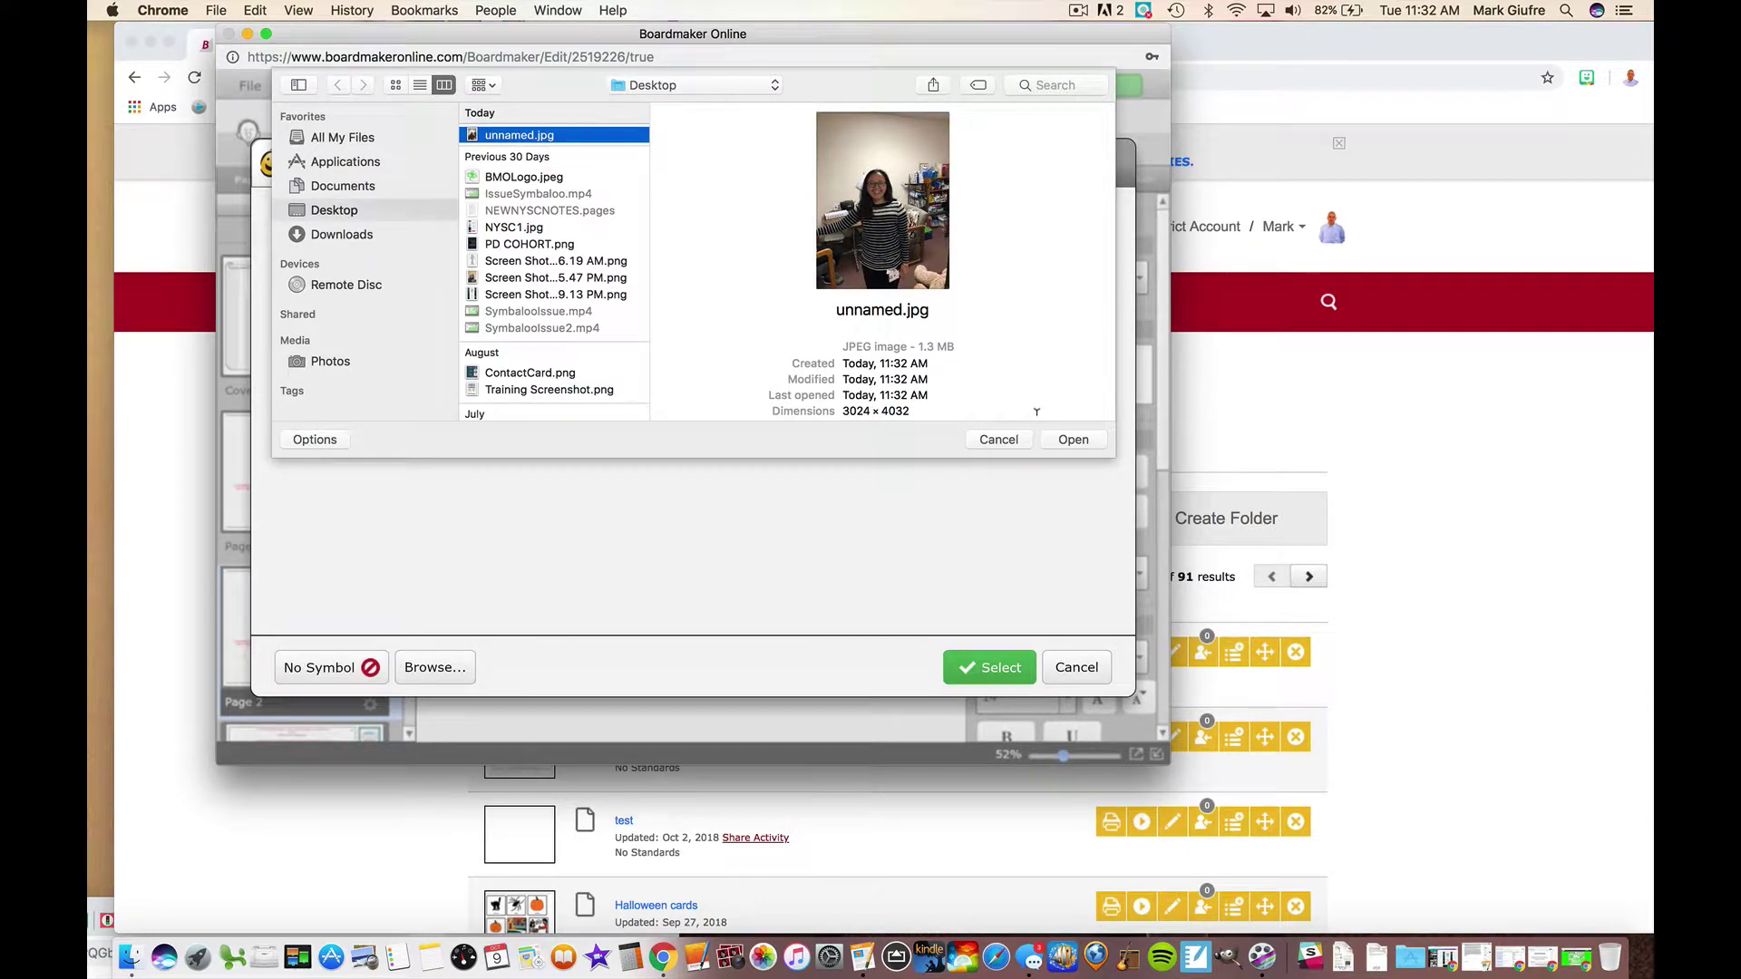
click(1072, 446)
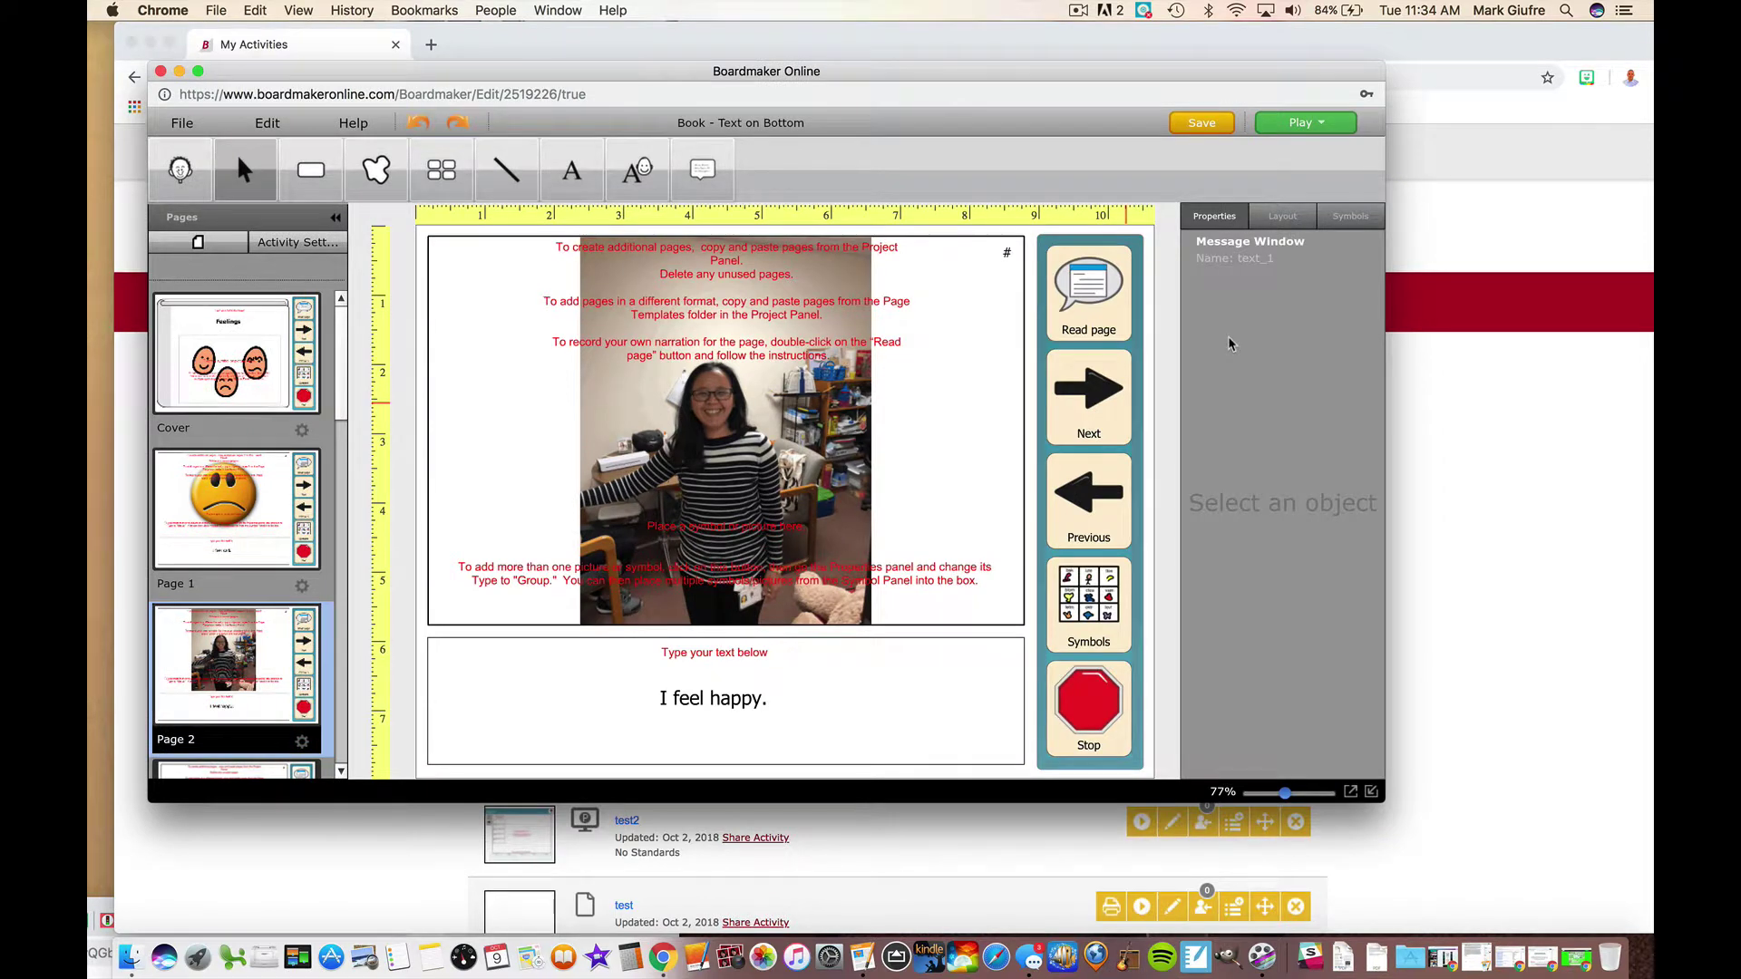
Step: Play the book from the cover, paging through and having page 1 read aloud
click(1305, 122)
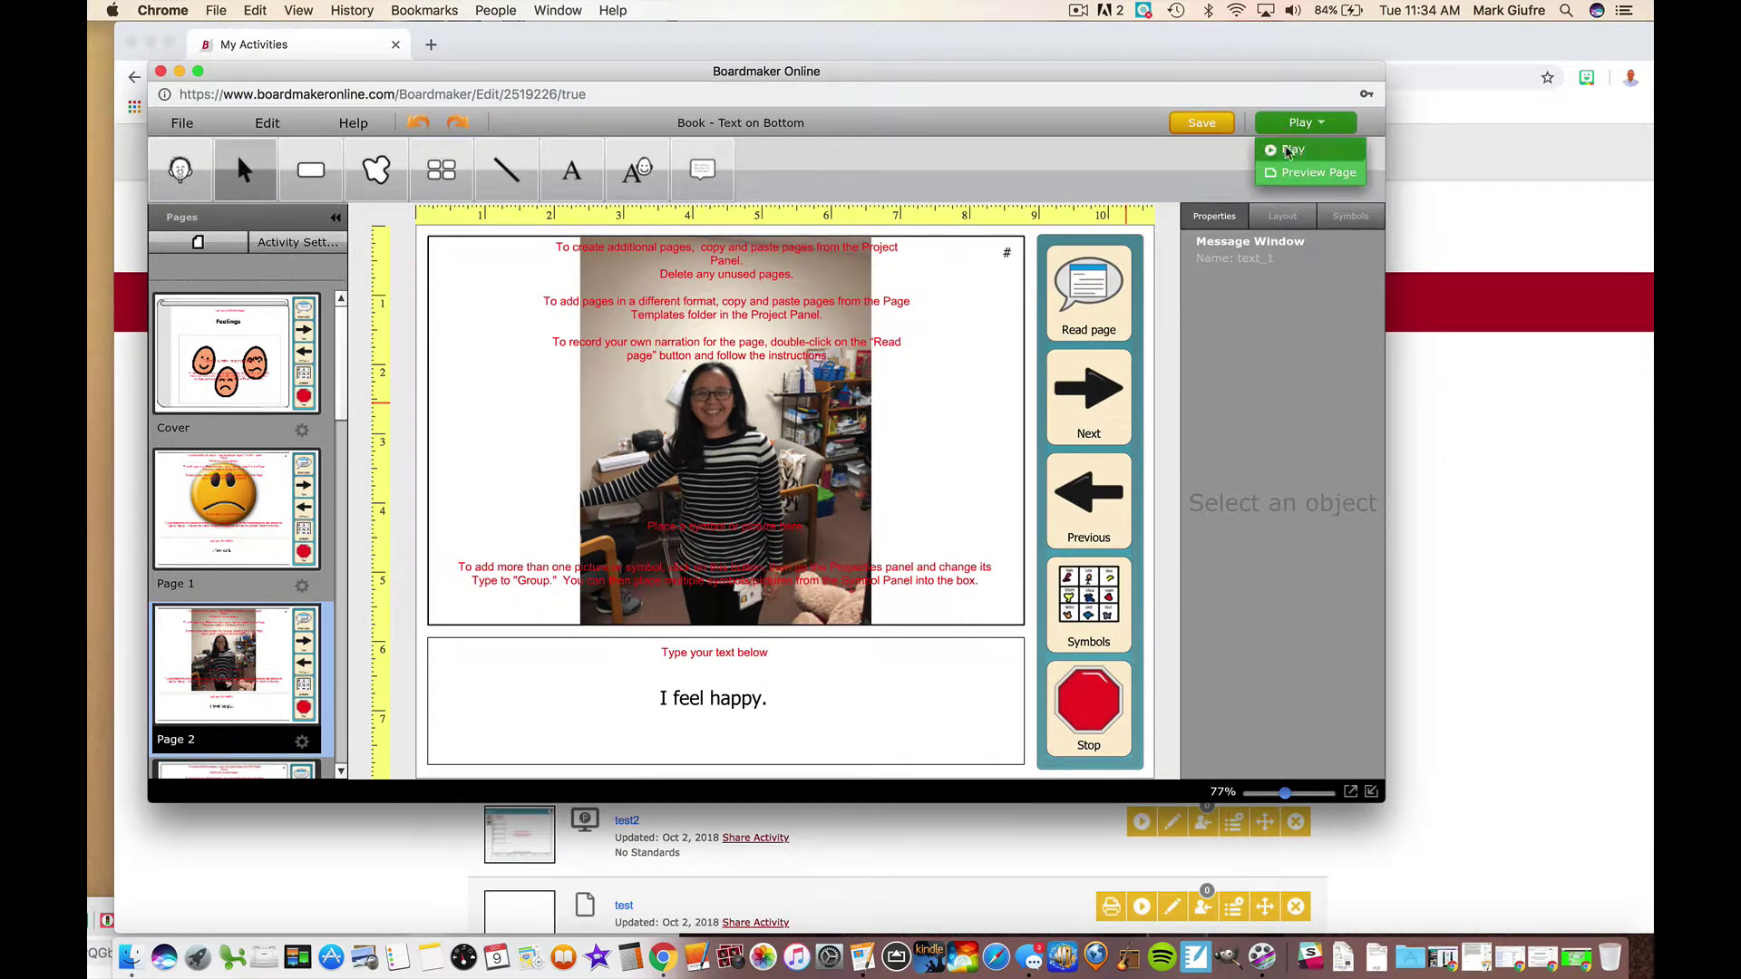
click(1288, 151)
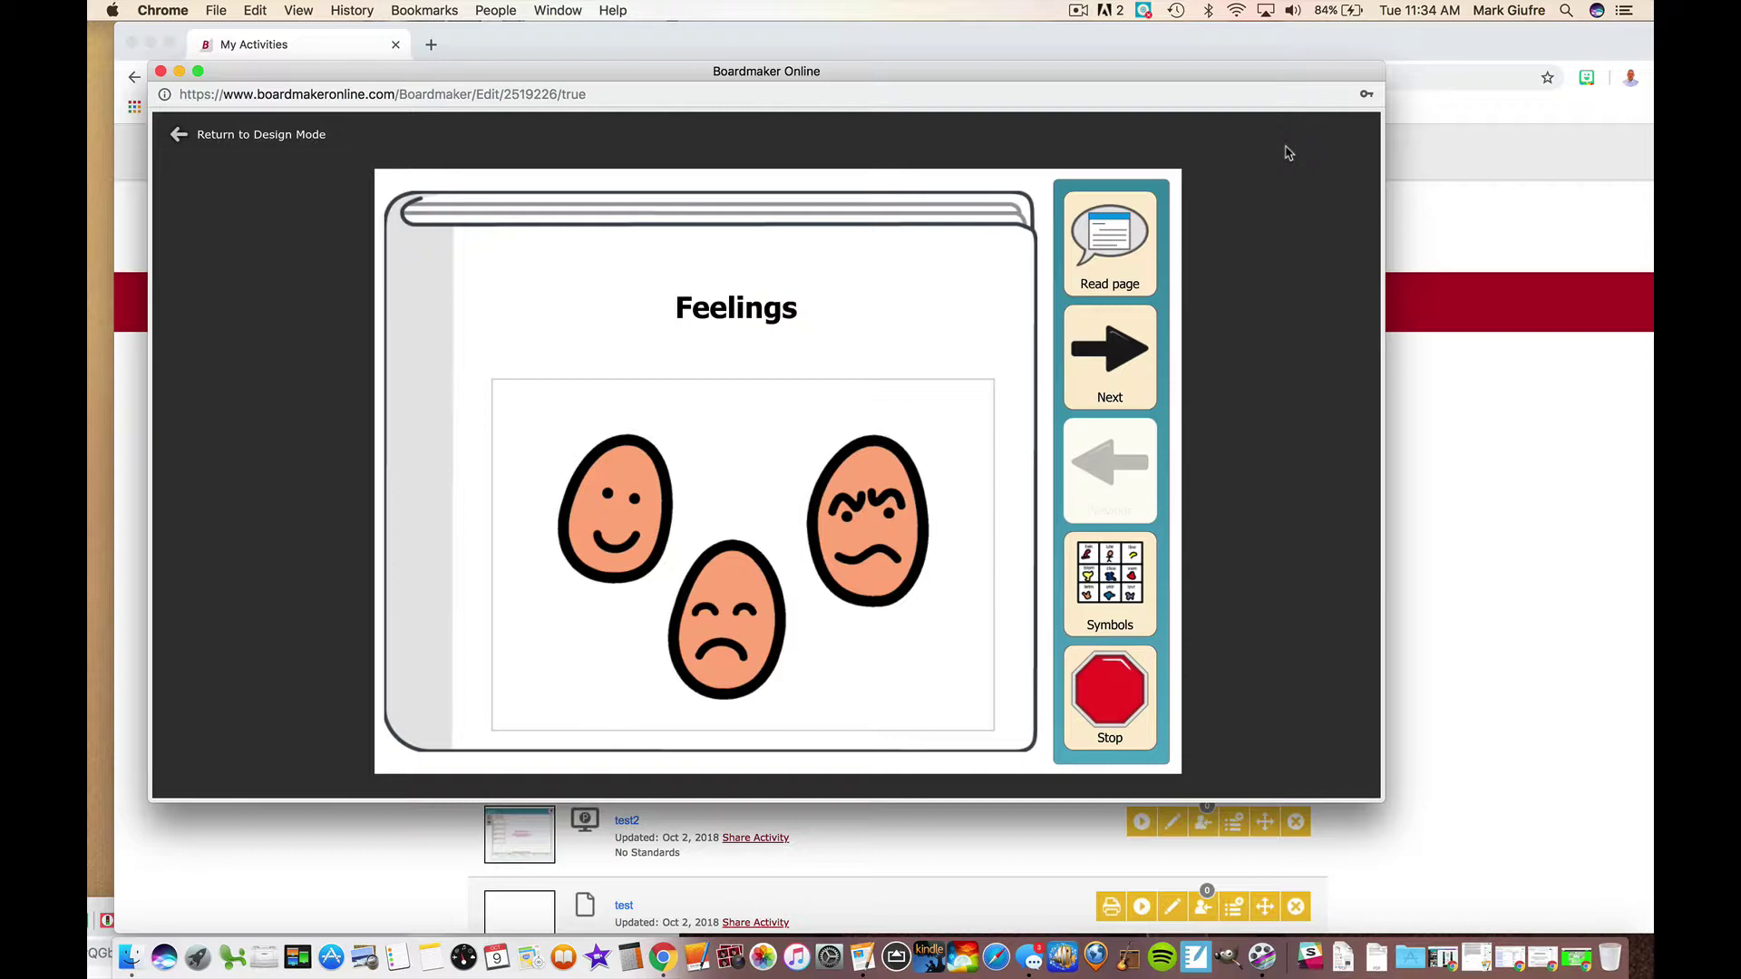
click(1115, 390)
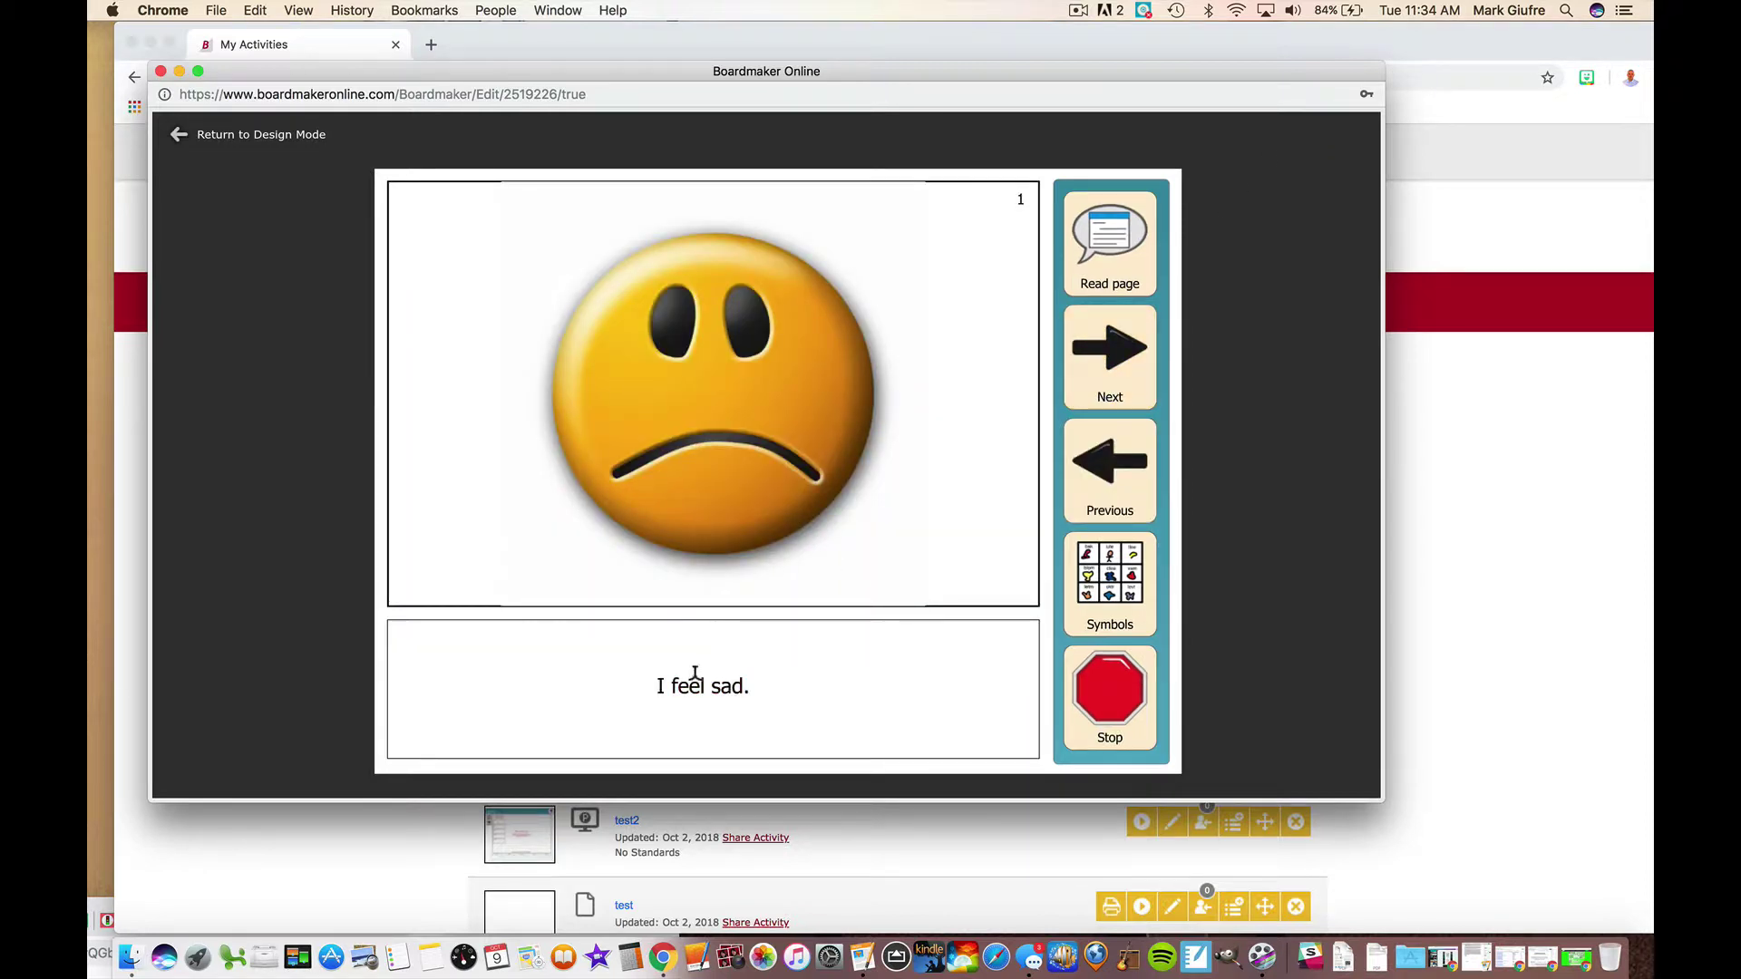
click(1134, 352)
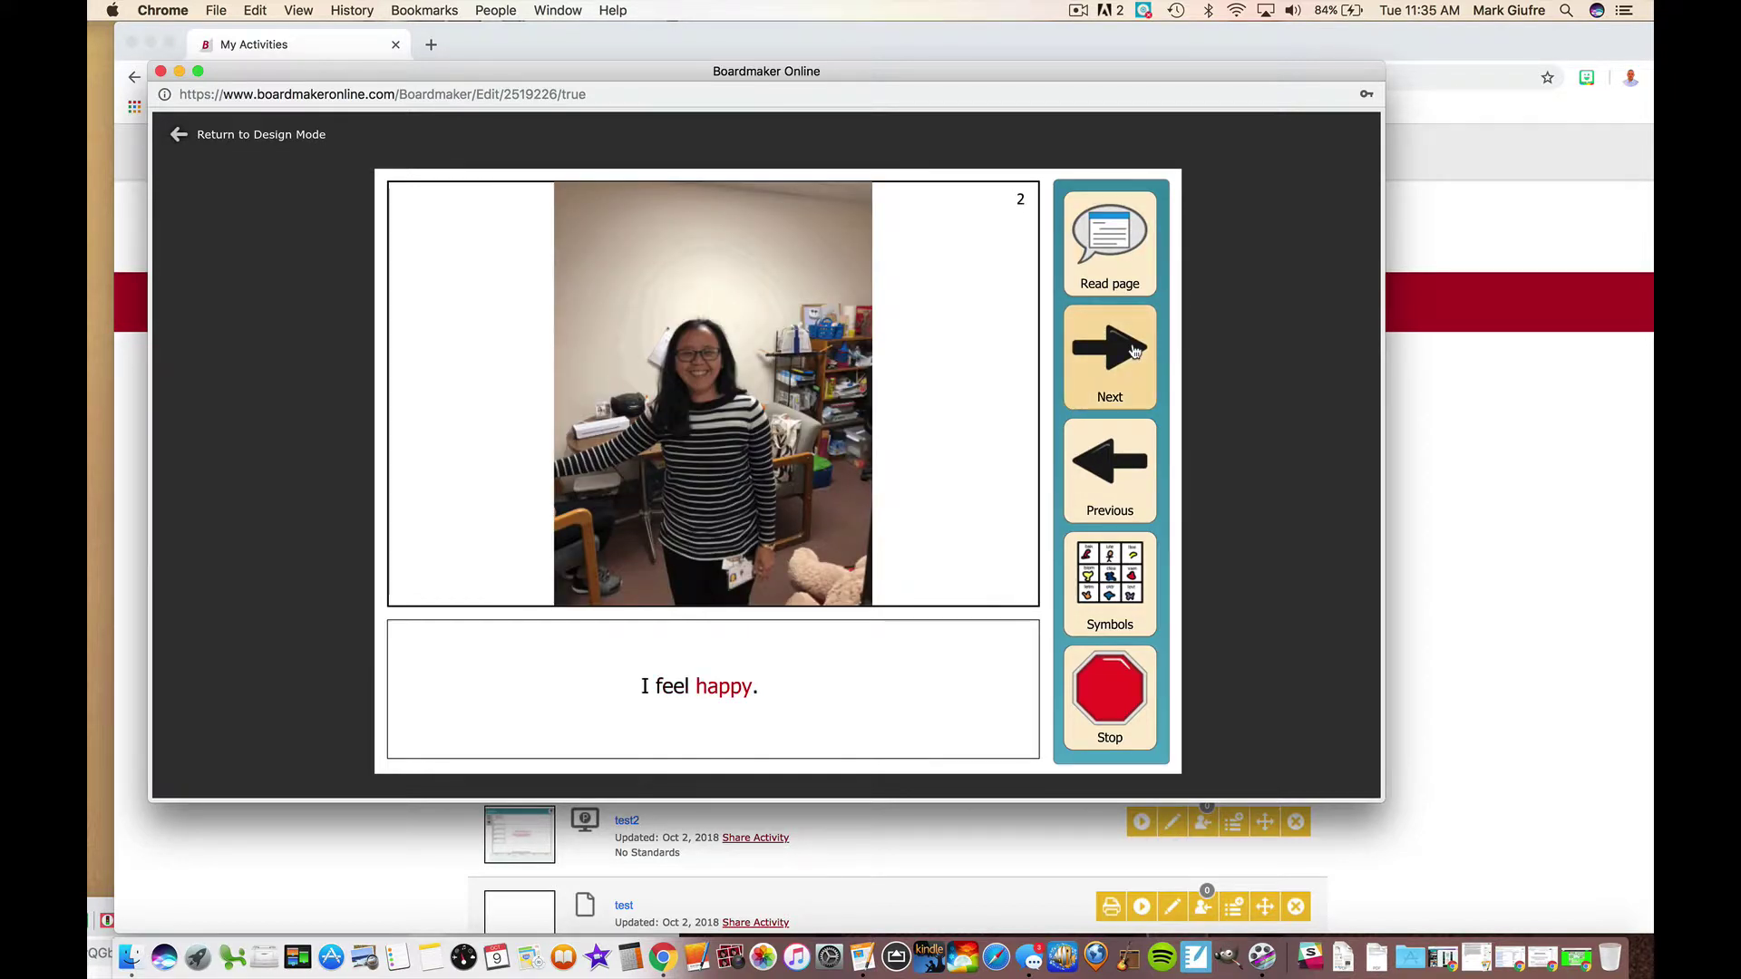
click(1121, 496)
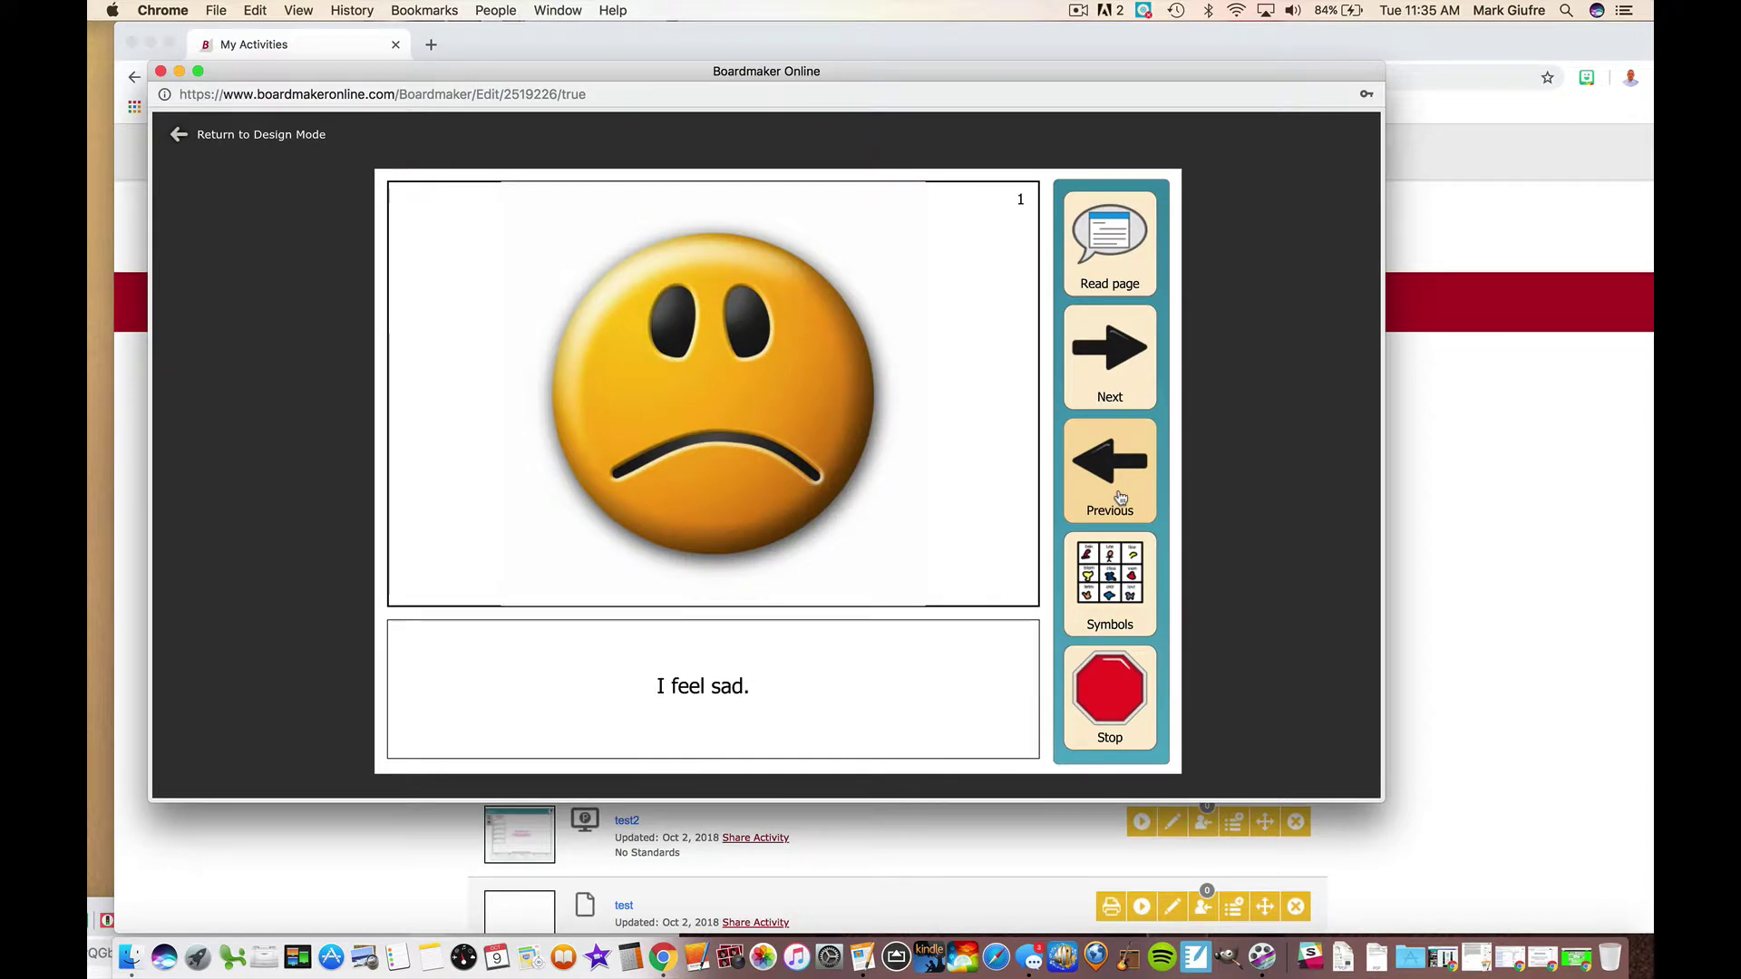
click(1139, 204)
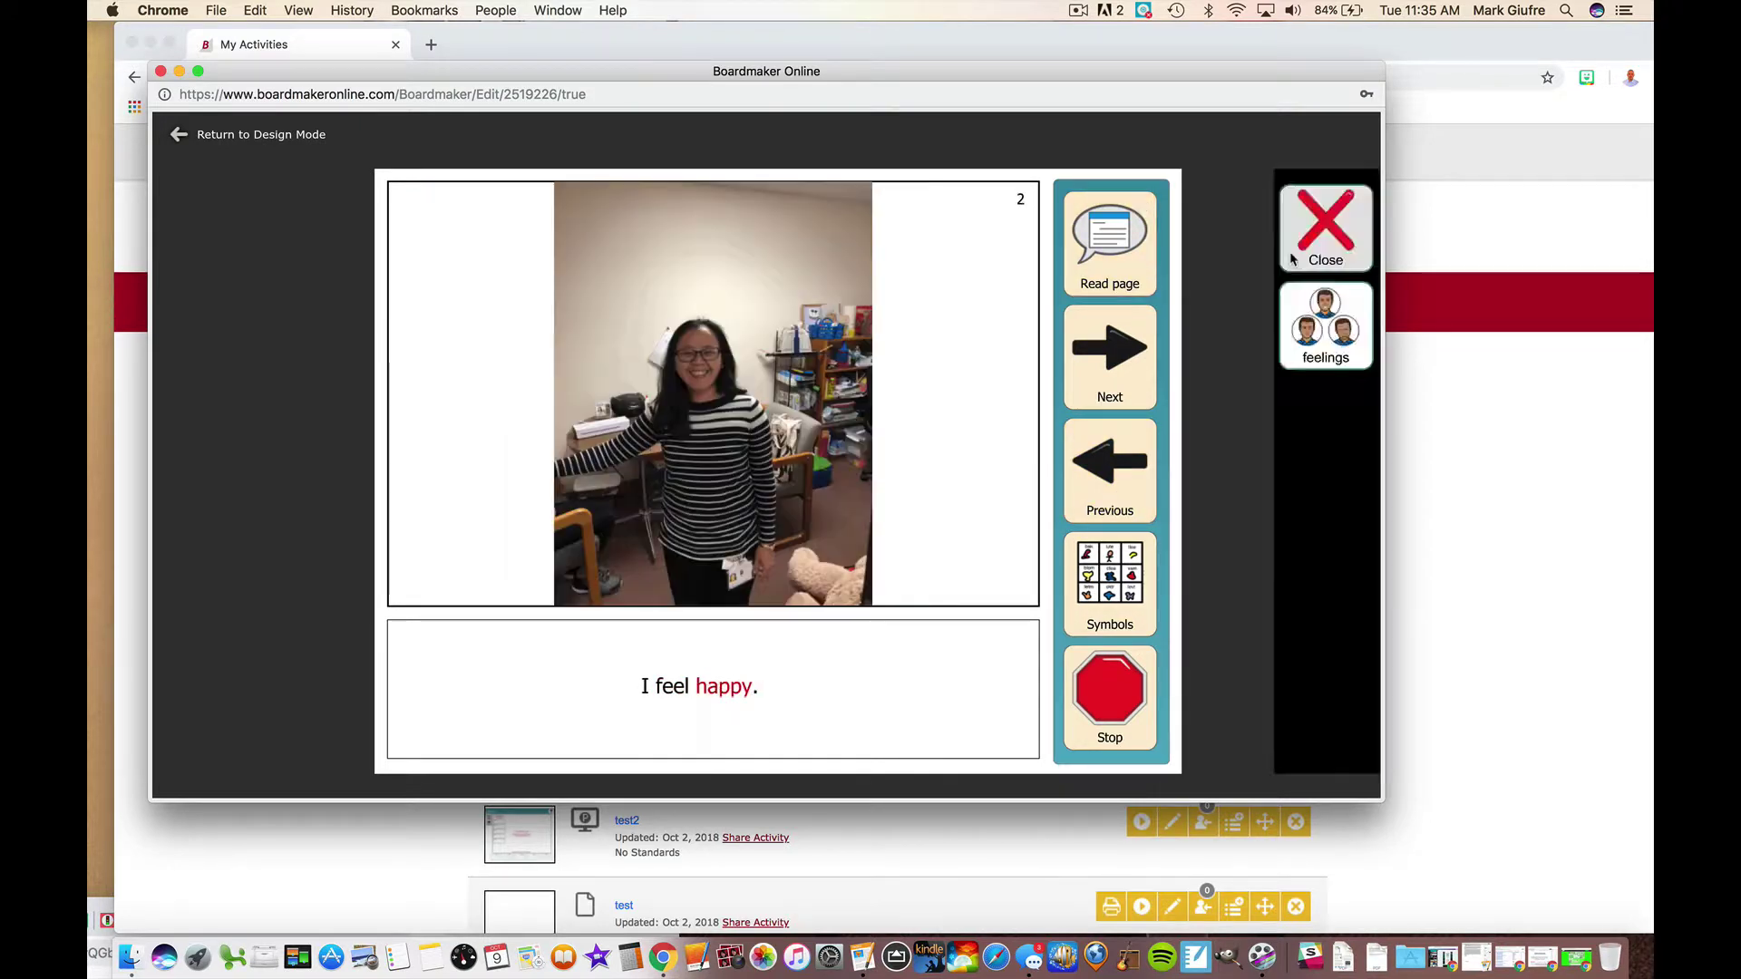
Step: Drag the happy and feel symbols into the sentence, then return to design mode
click(1123, 610)
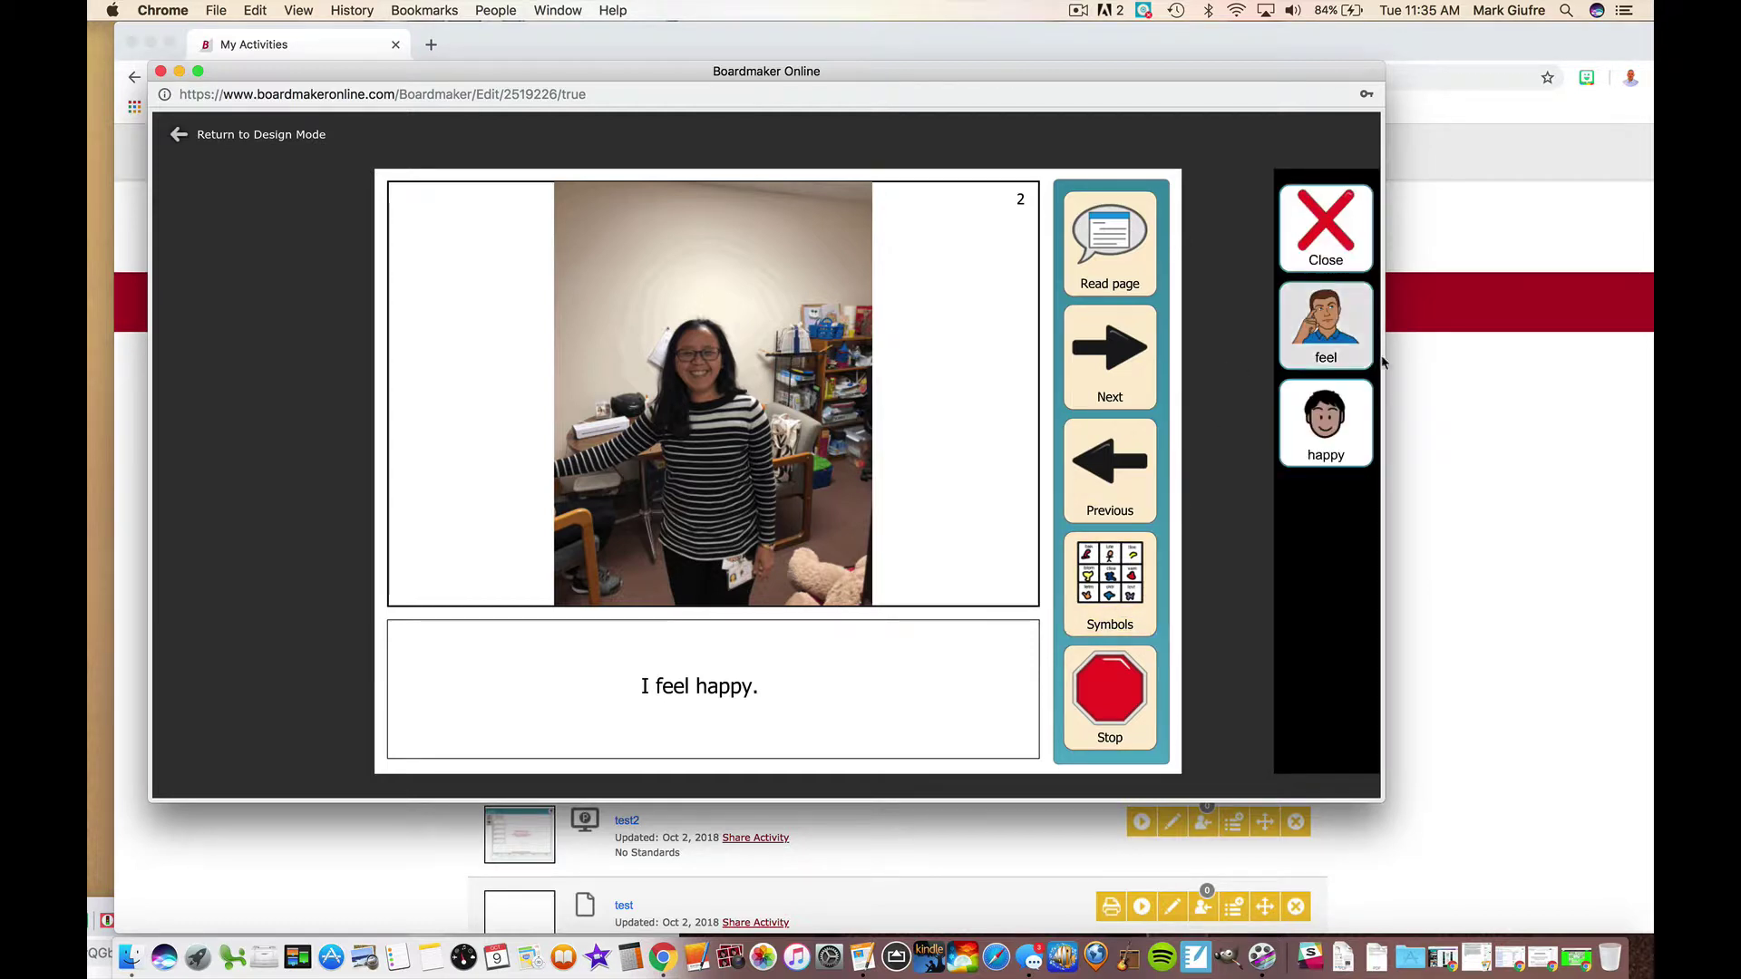
drag(1347, 399, 893, 659)
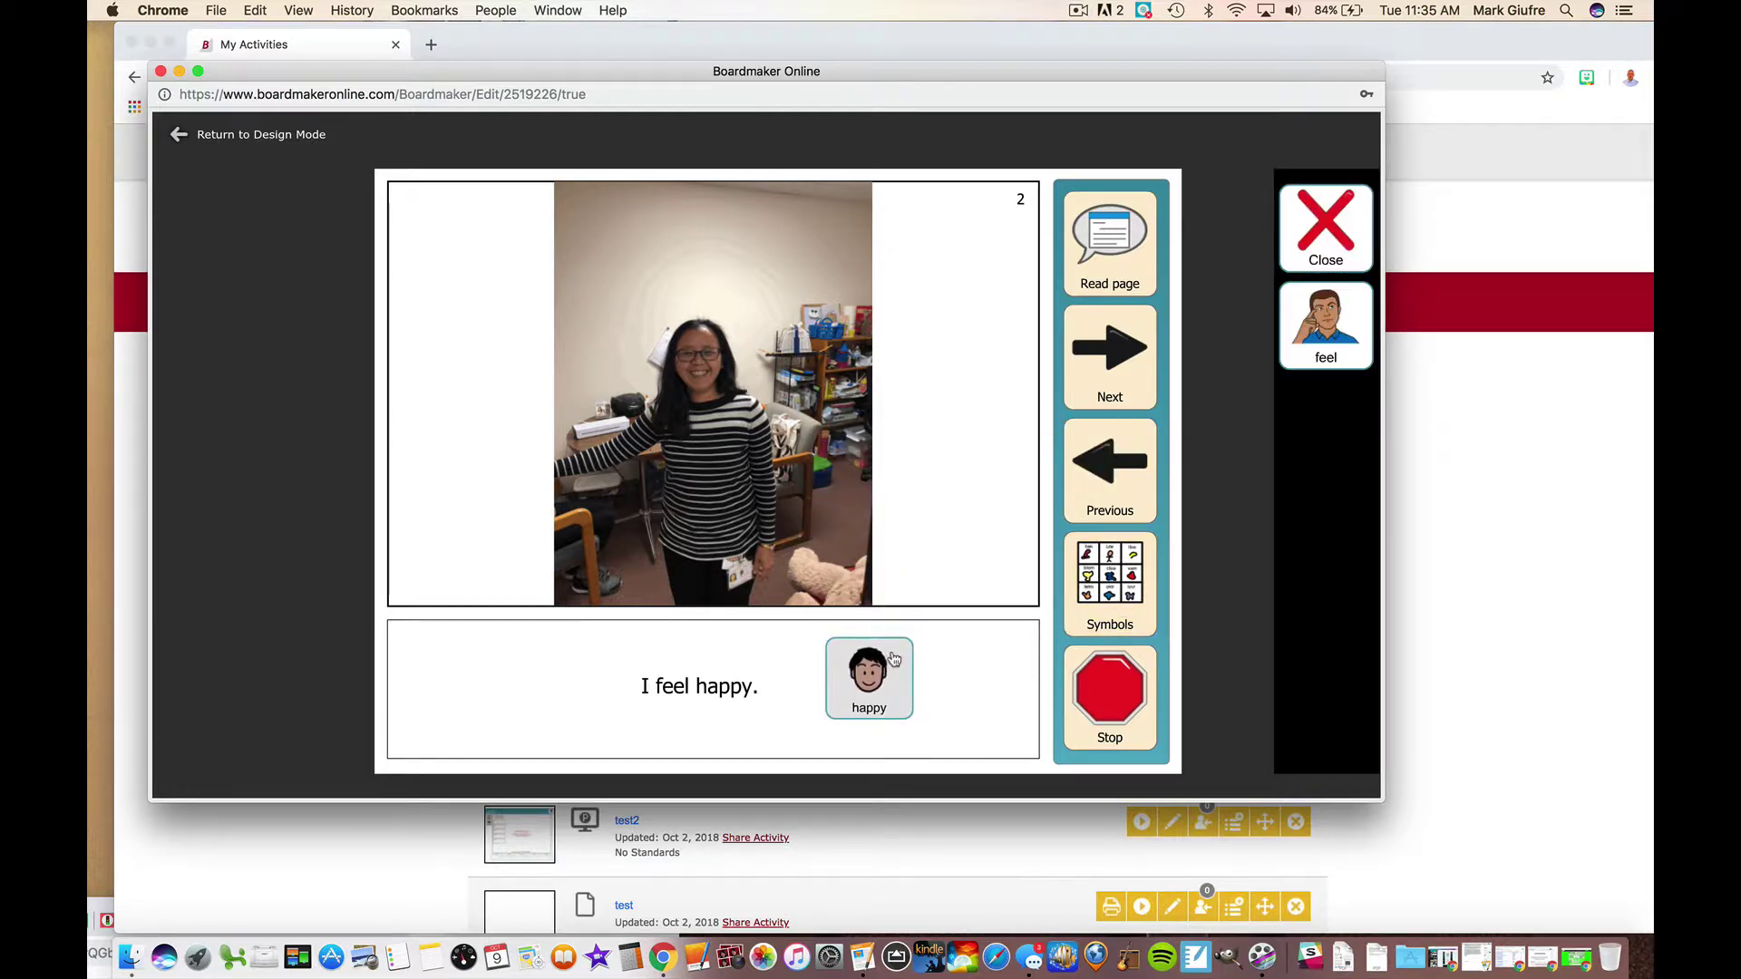
drag(1323, 326, 574, 671)
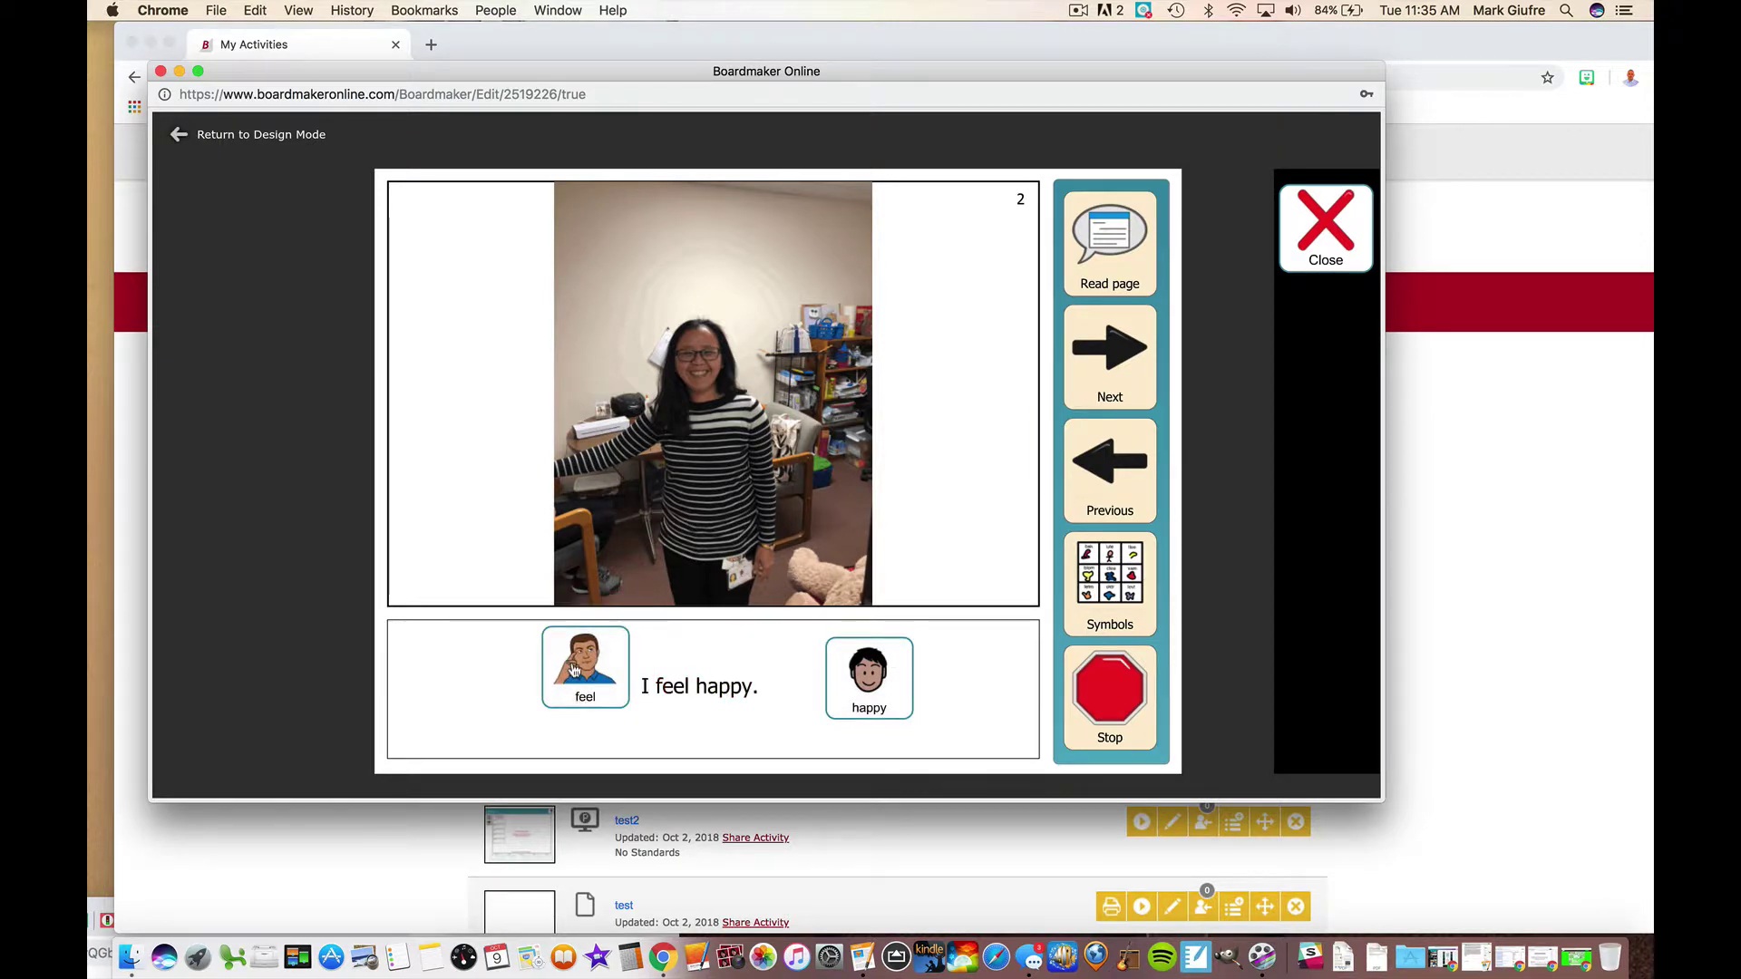
click(1310, 226)
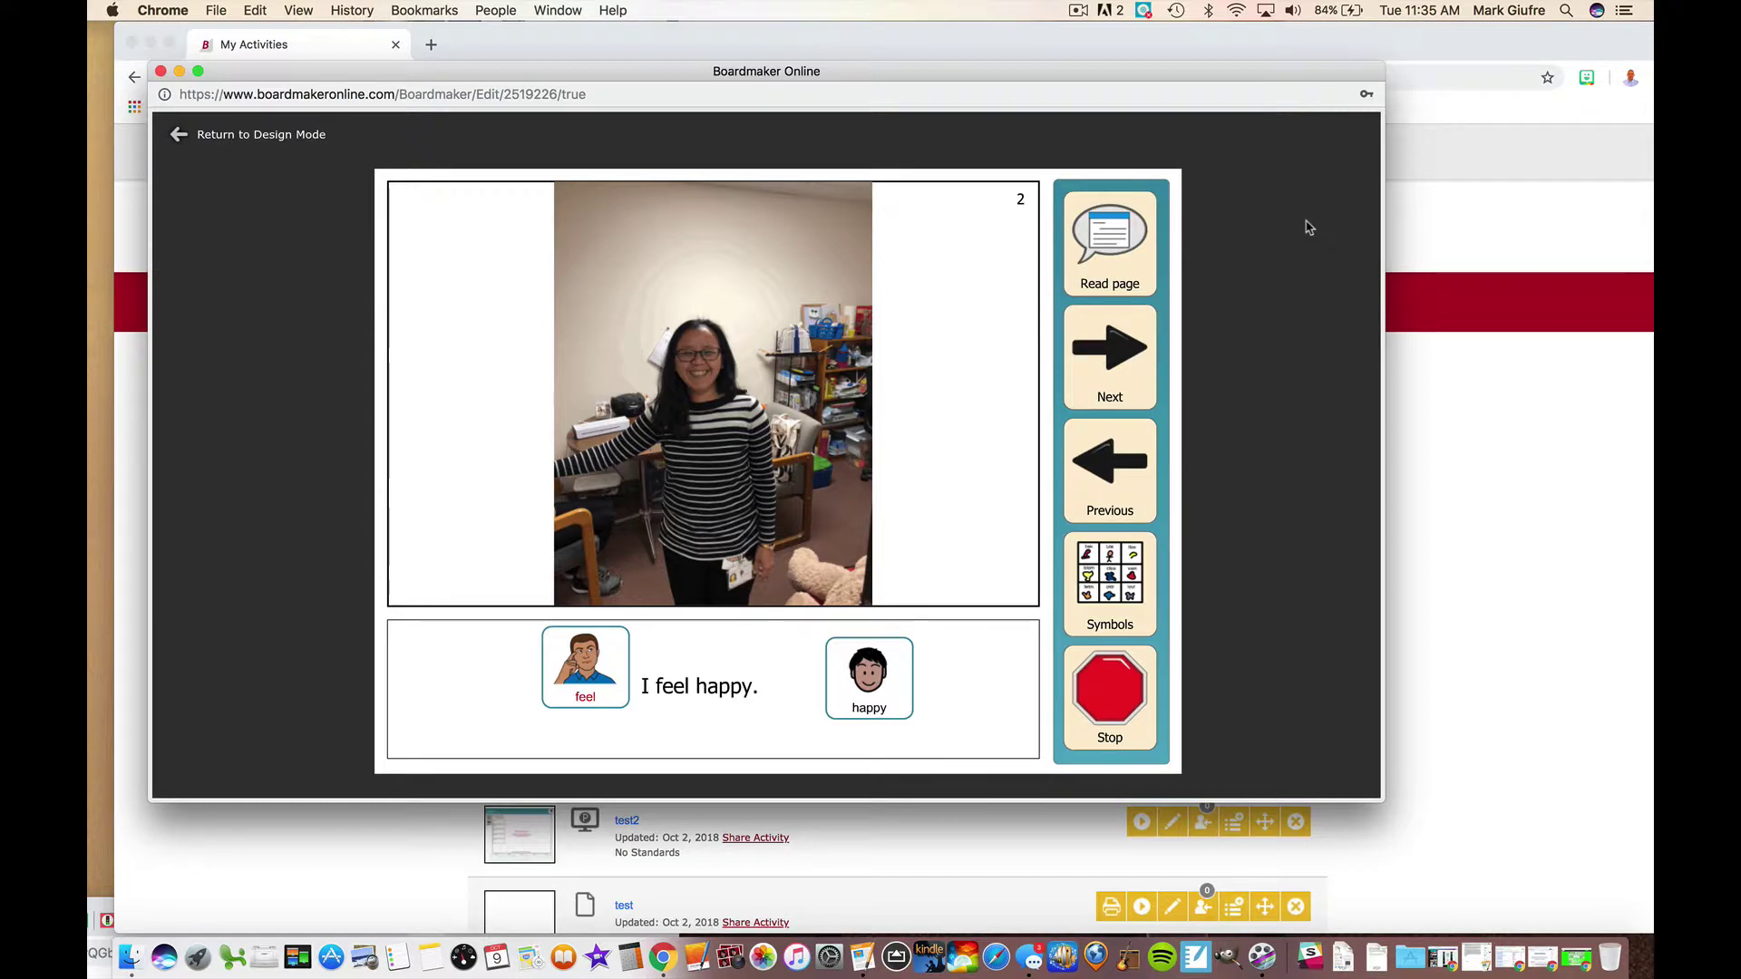
click(181, 135)
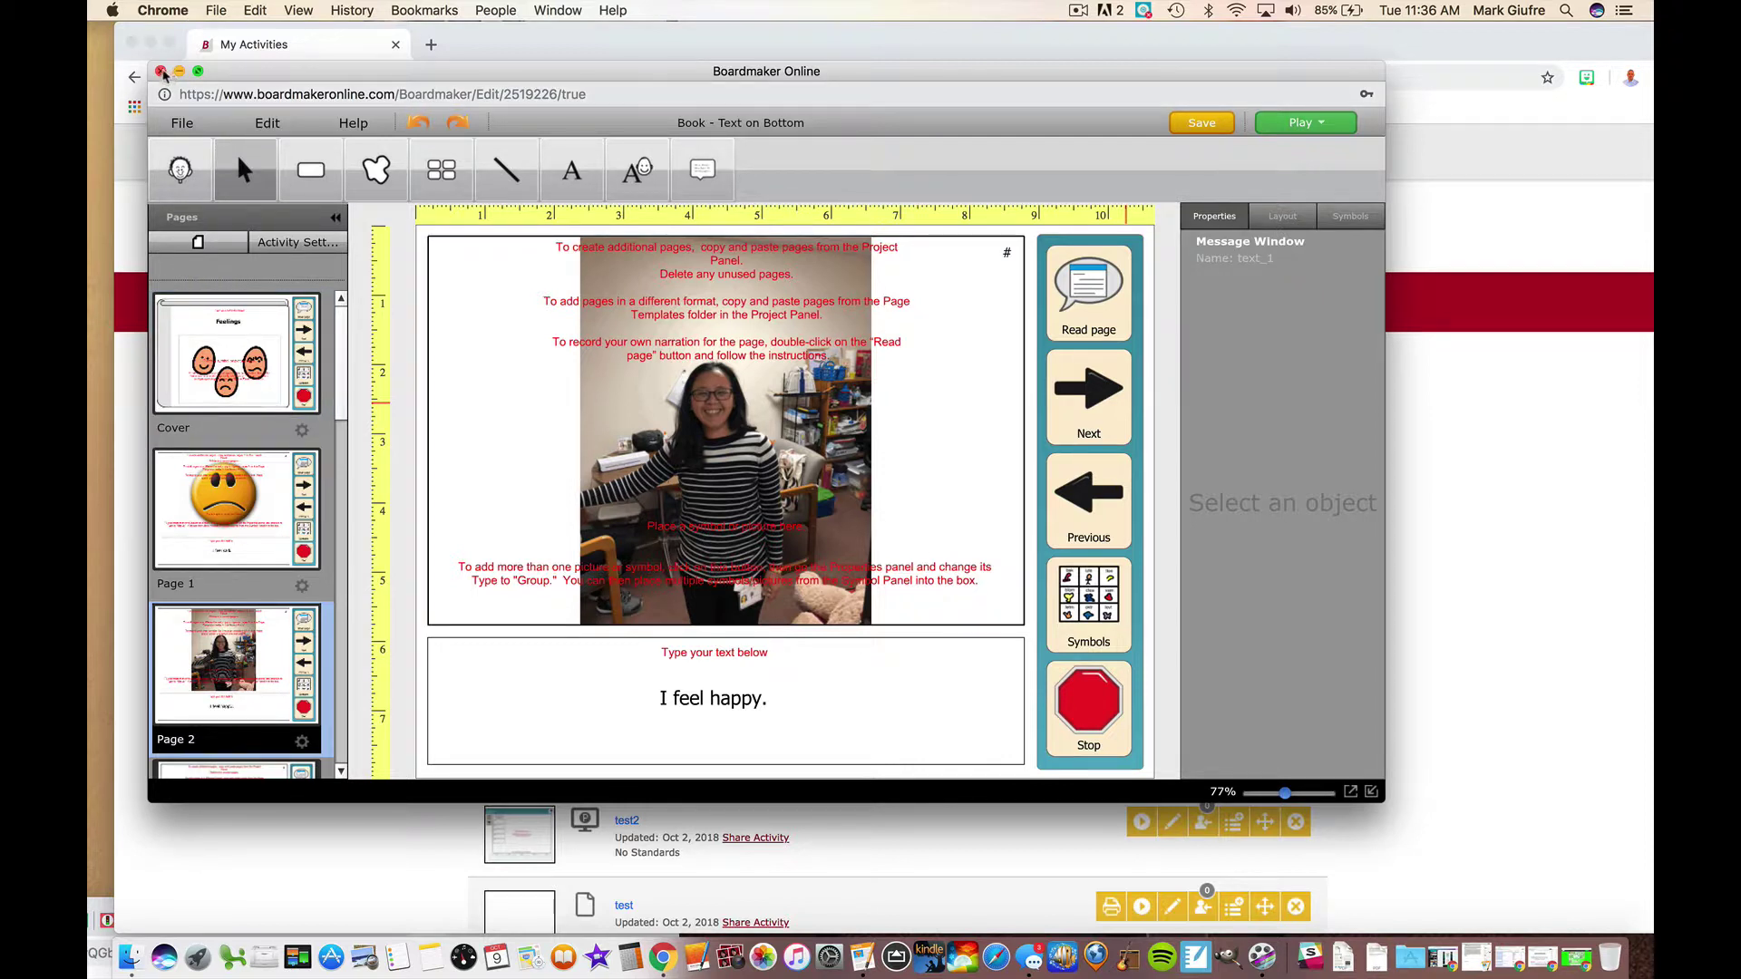
Step: Save the Feelings book and leave the editor
click(1197, 127)
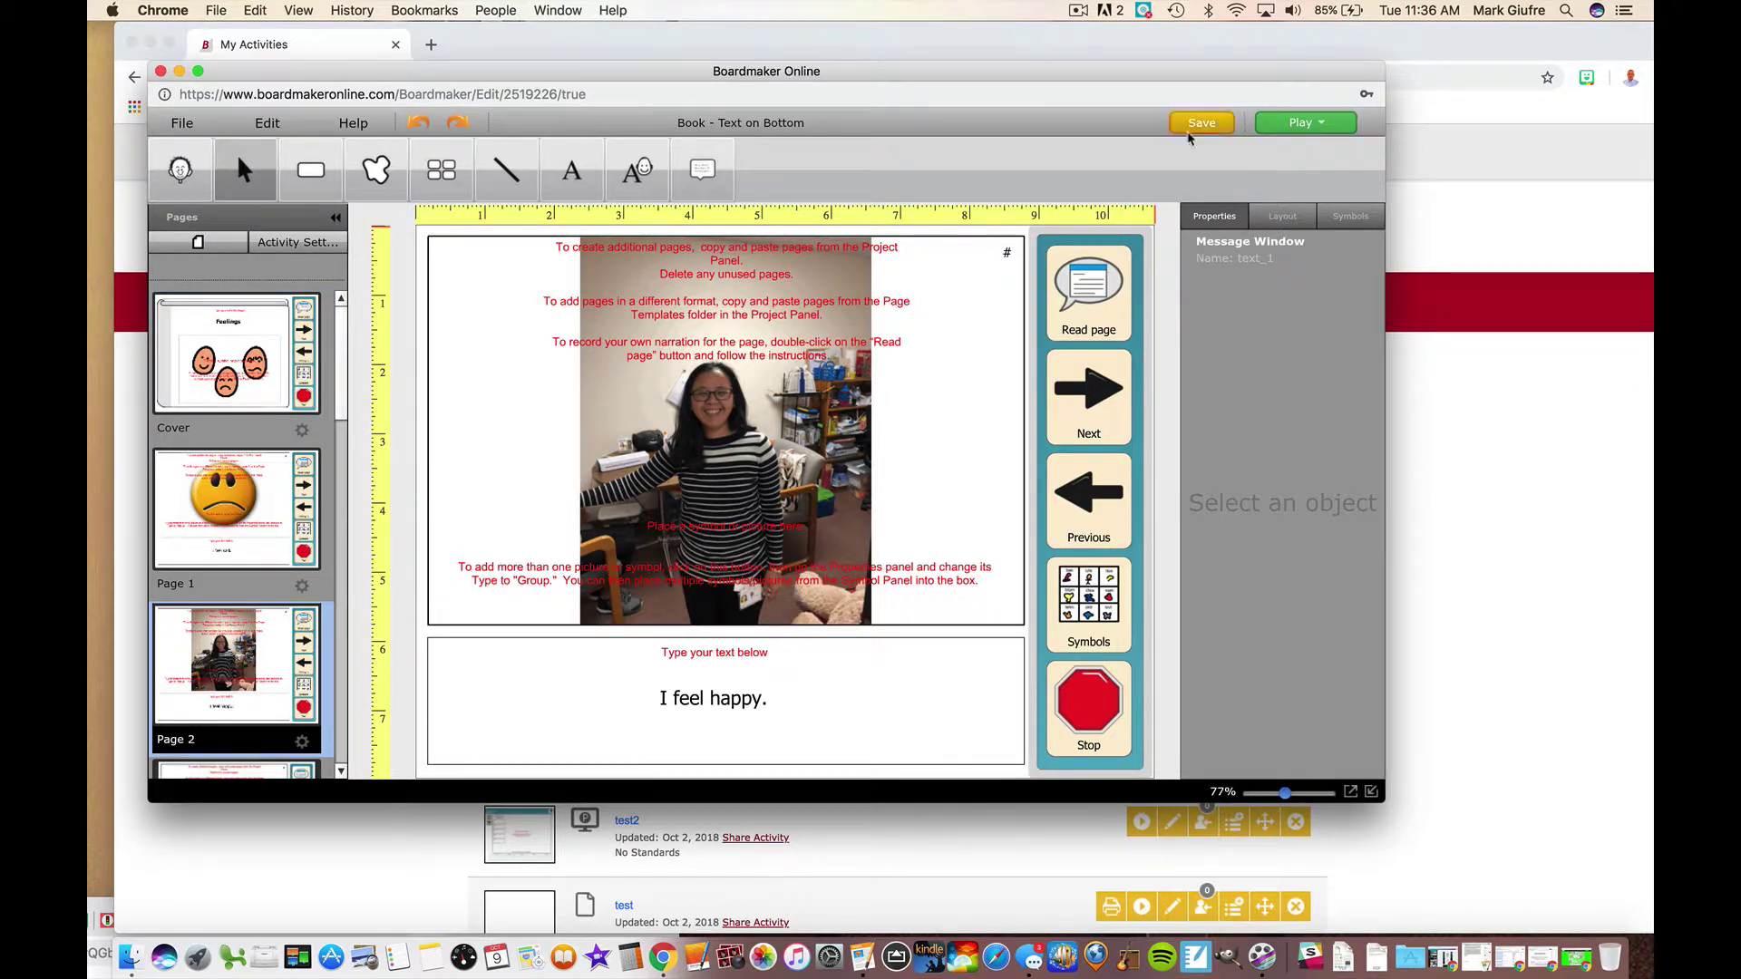
click(161, 71)
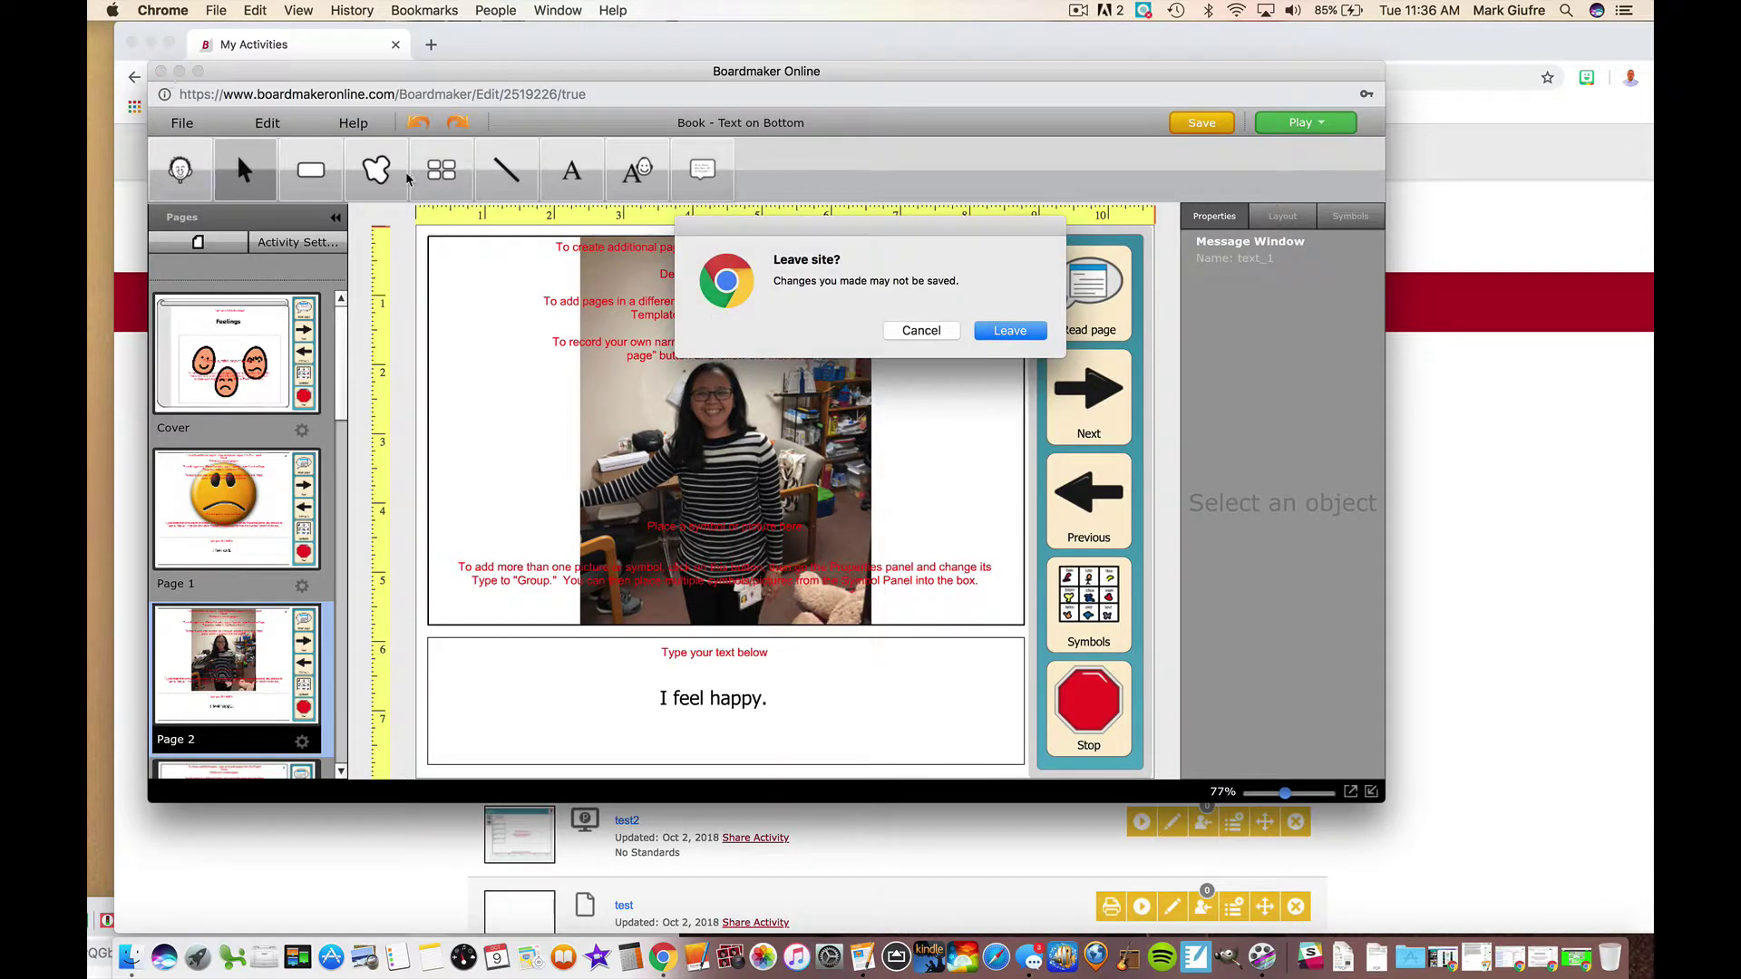
click(1001, 332)
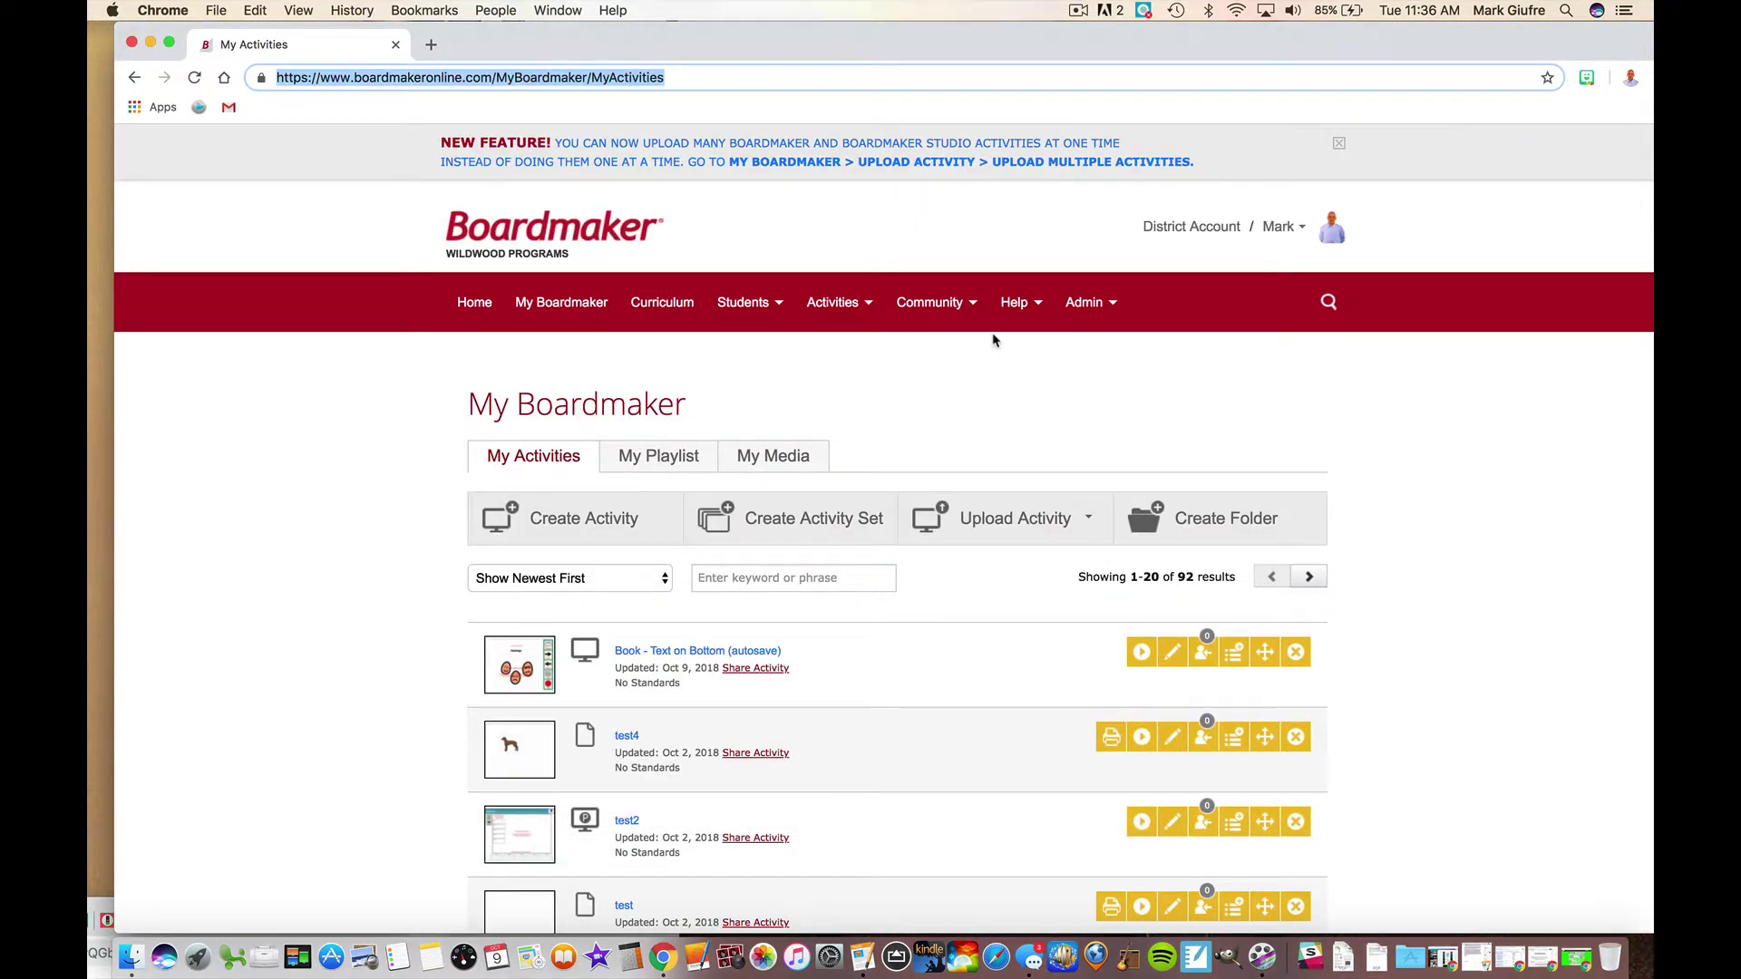
Step: Create a new activity from the Sorting - 2 Groups 10 Items template
click(651, 518)
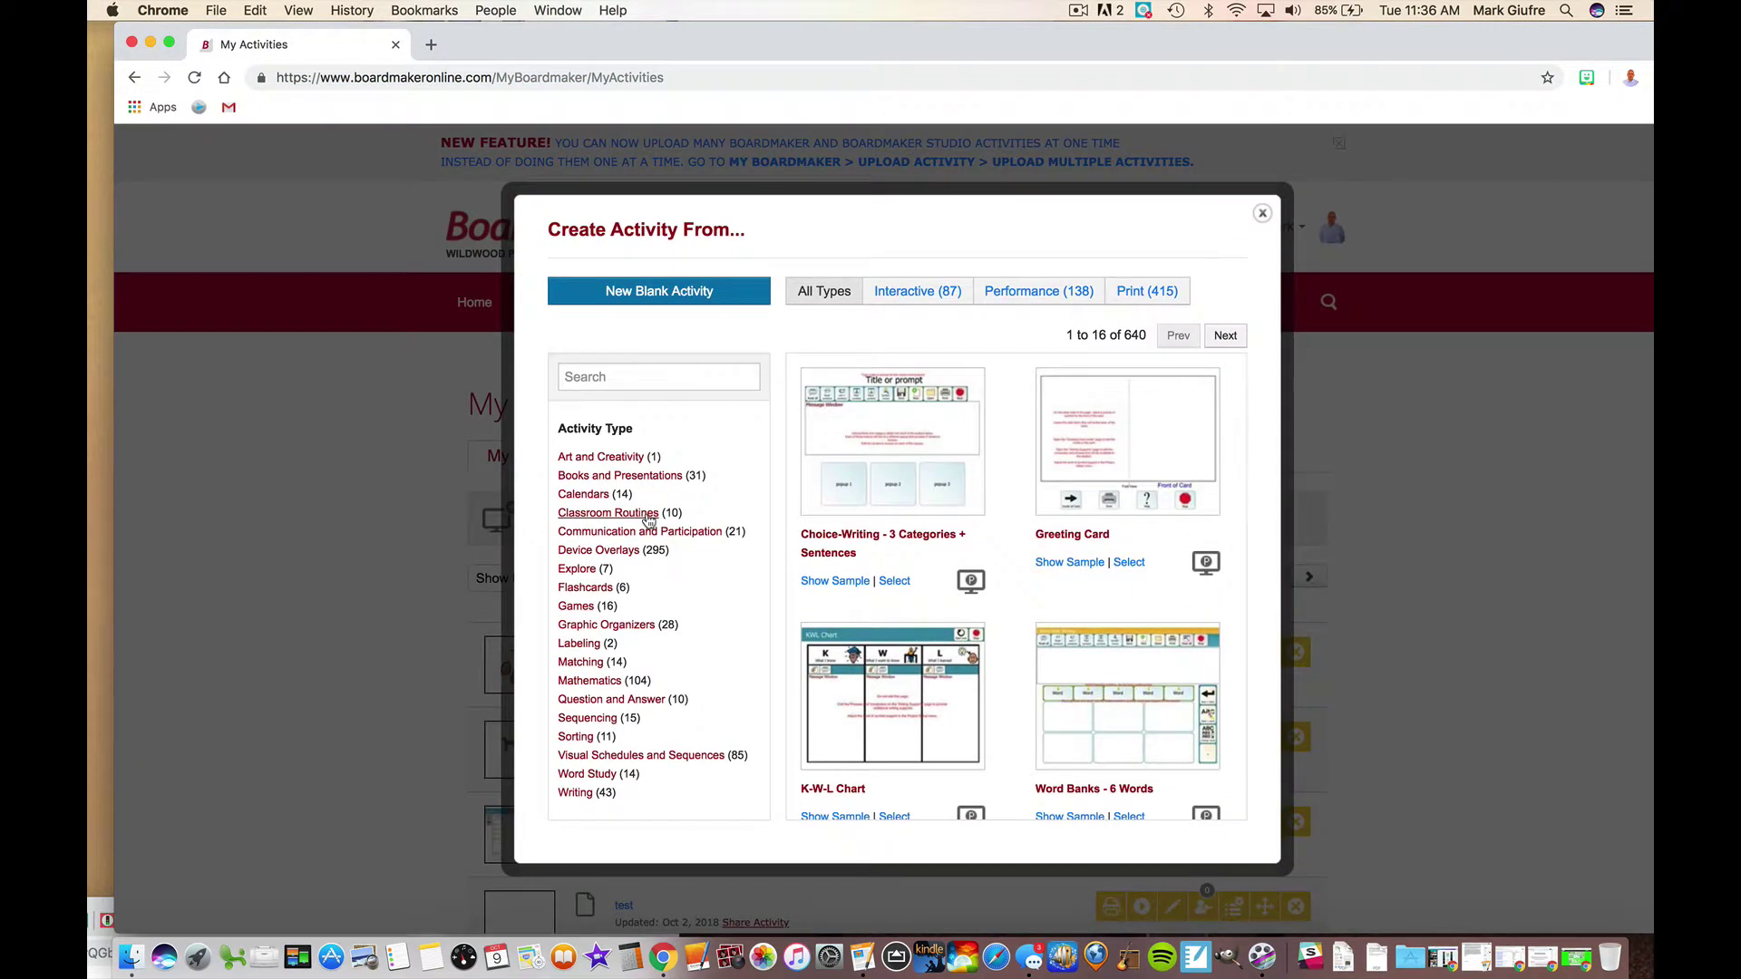
click(587, 738)
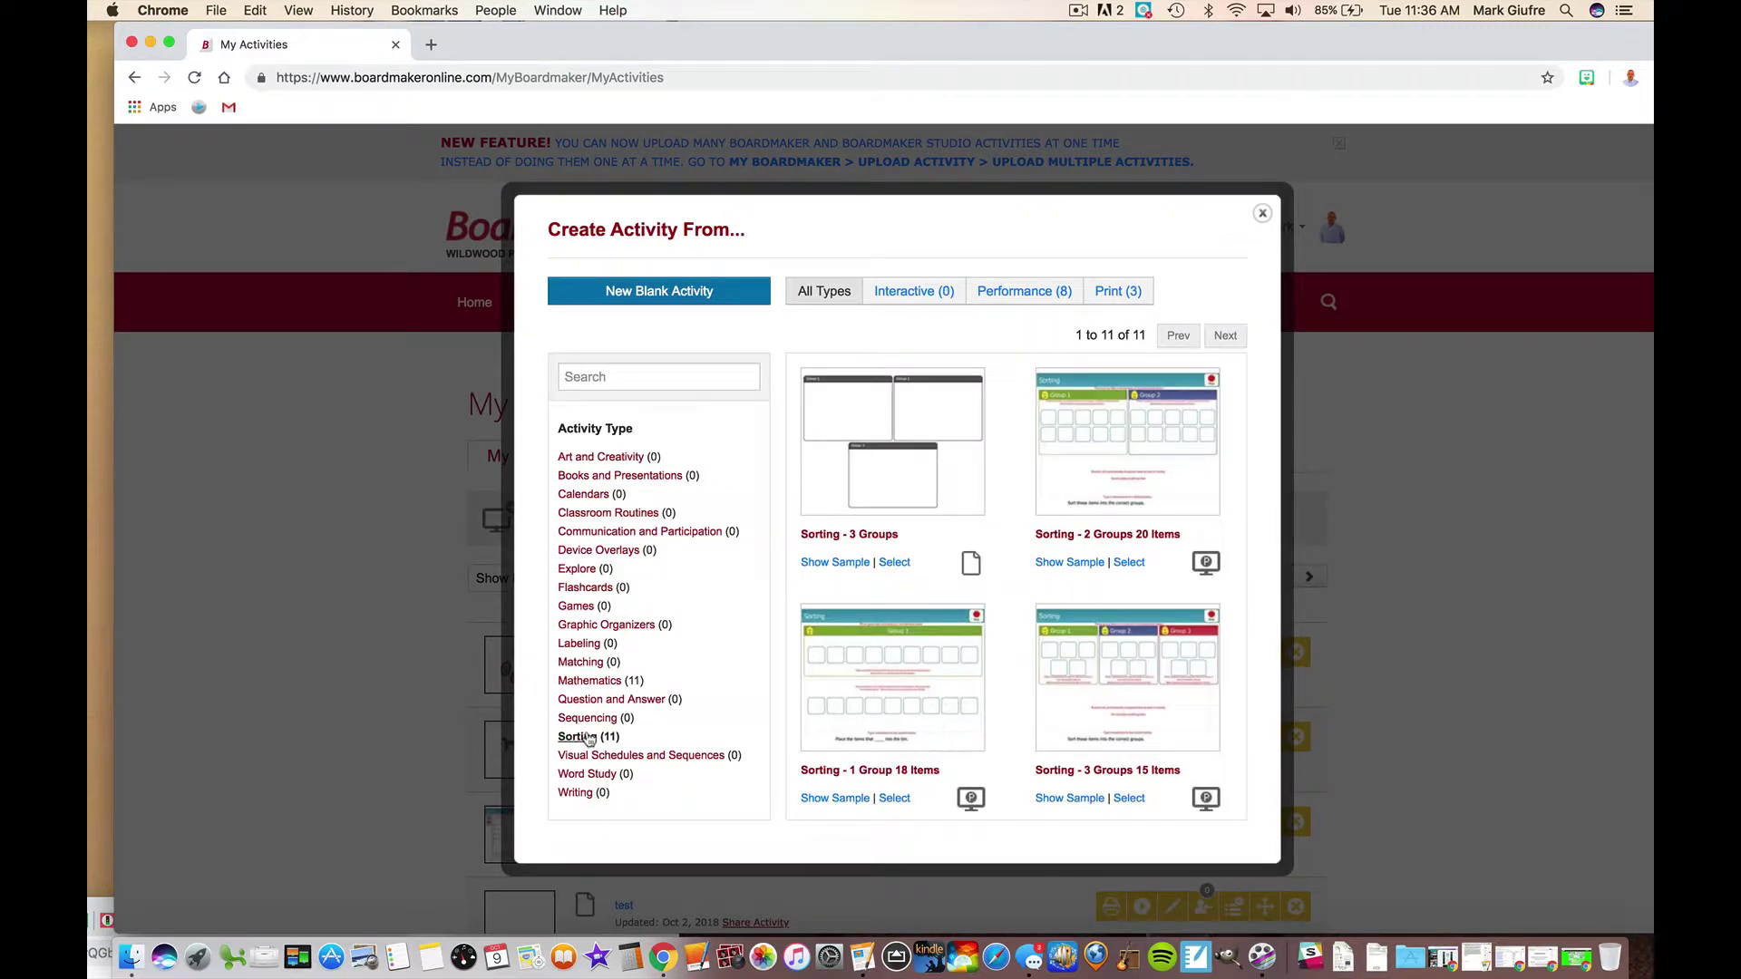
scroll(884, 528, down, 5)
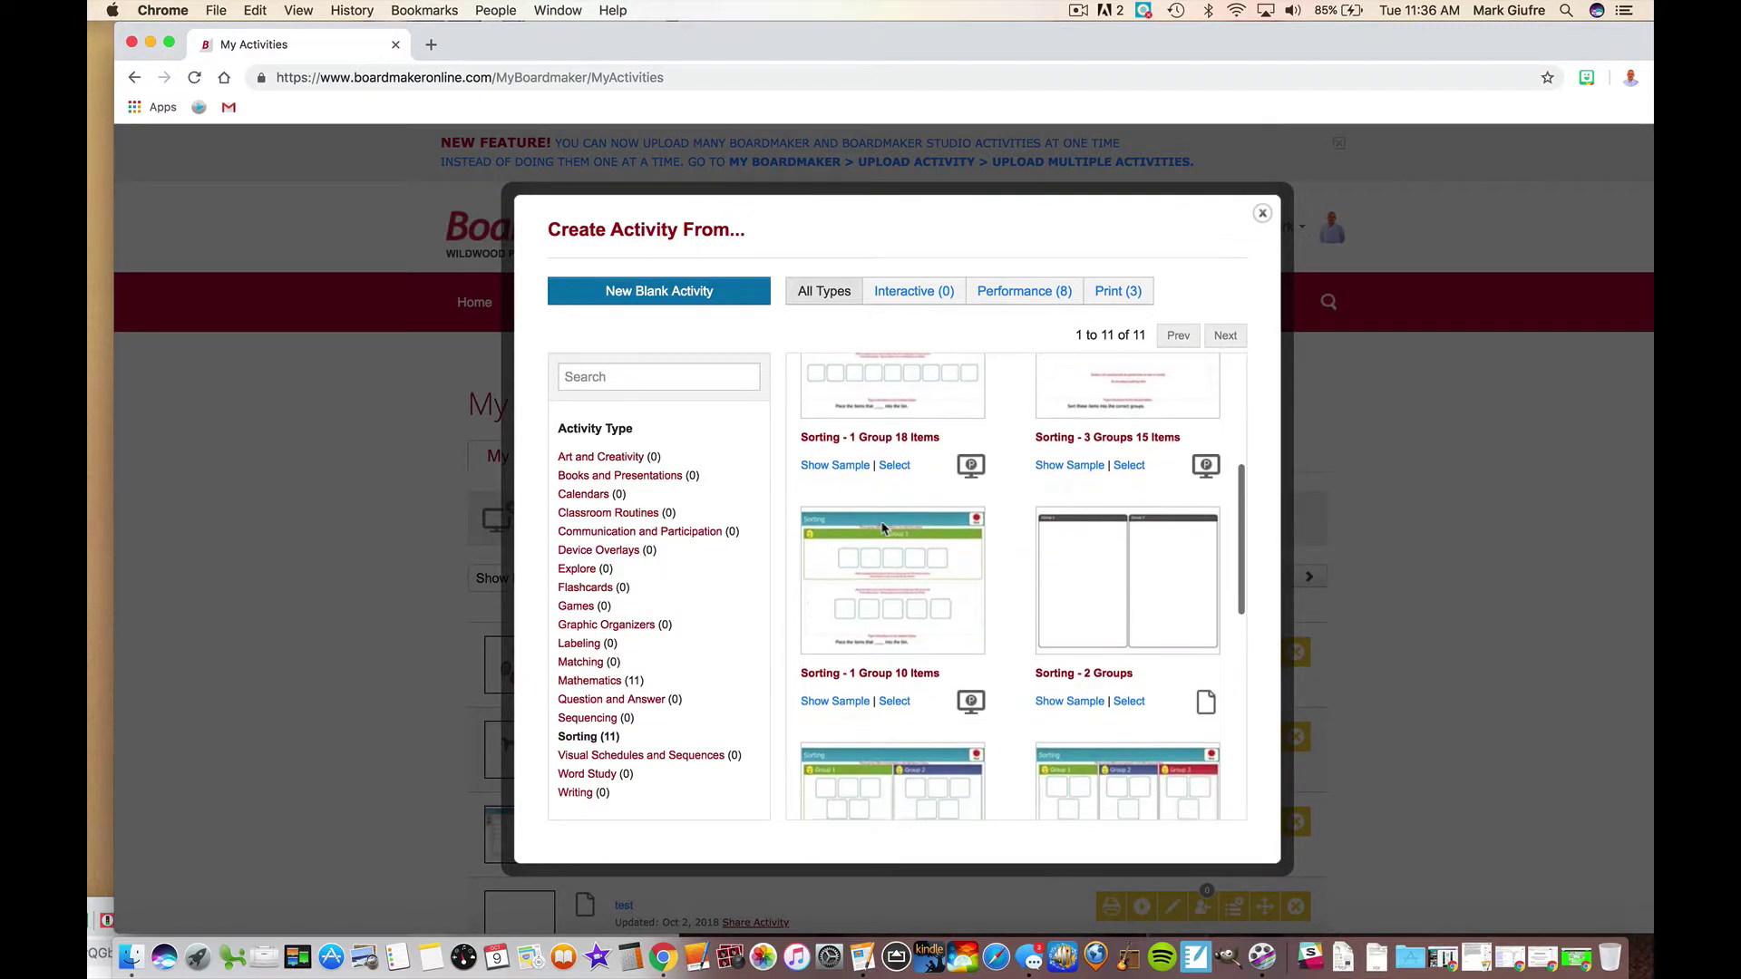
scroll(884, 528, down, 8)
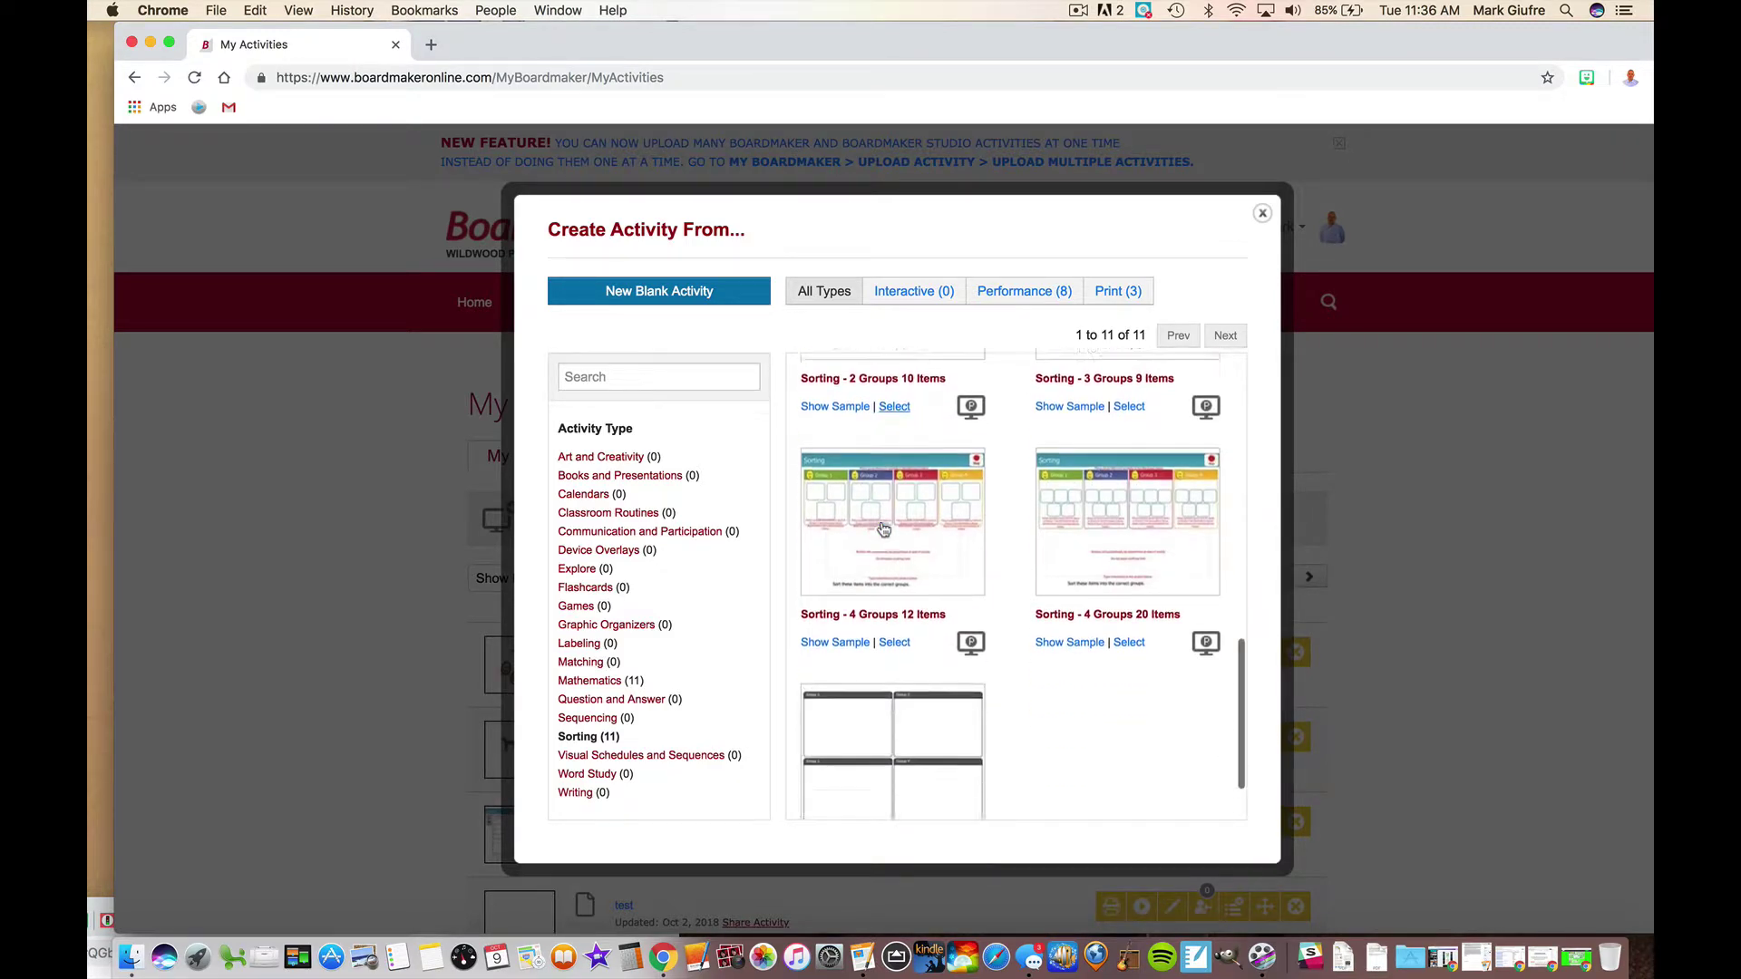
scroll(884, 529, up, 2)
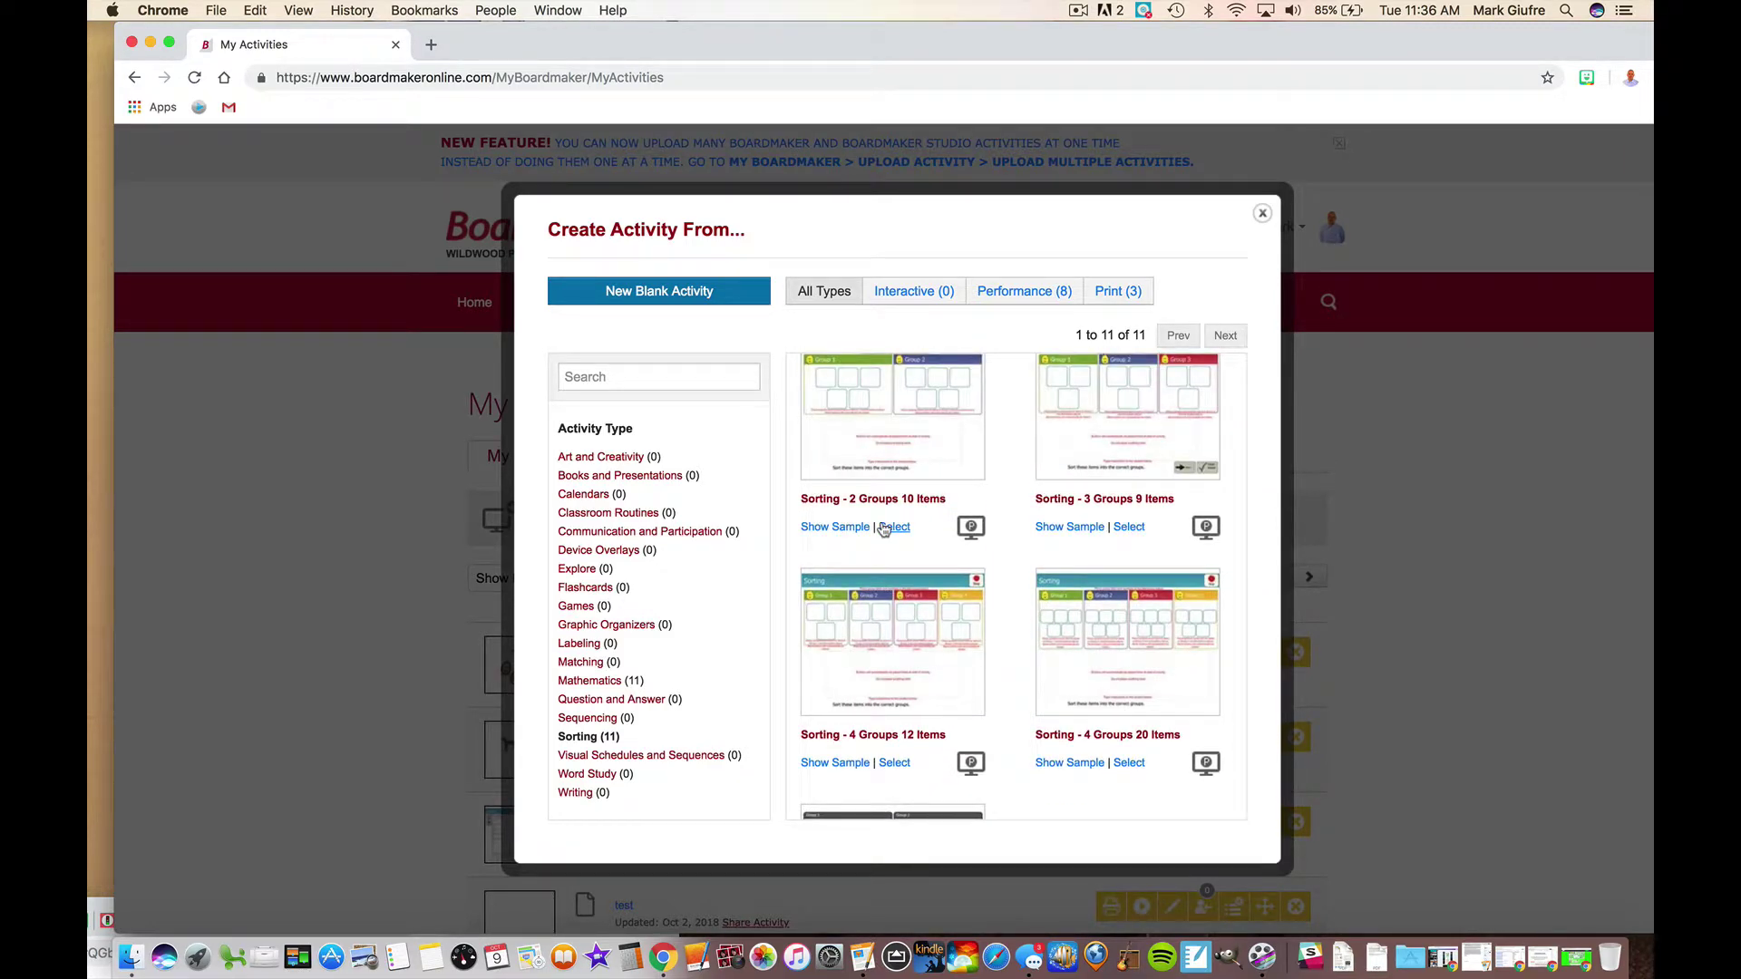
click(884, 528)
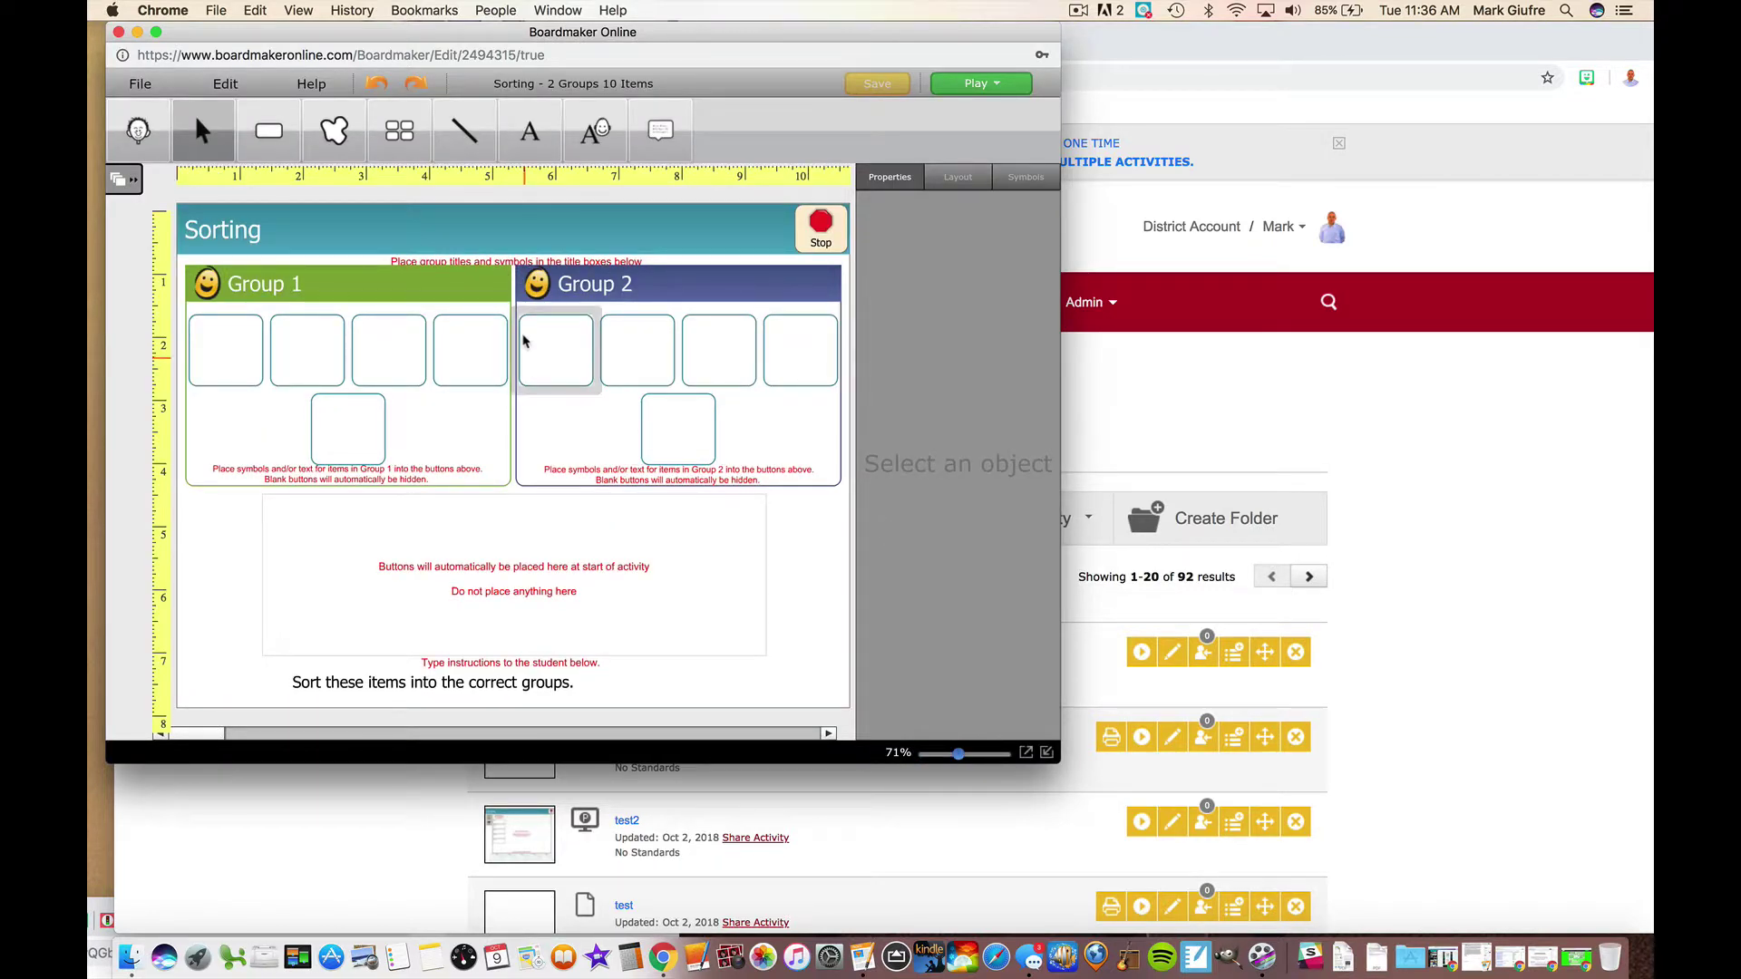
Step: Retitle the Group 1 sorting group as 'Happy'
click(300, 280)
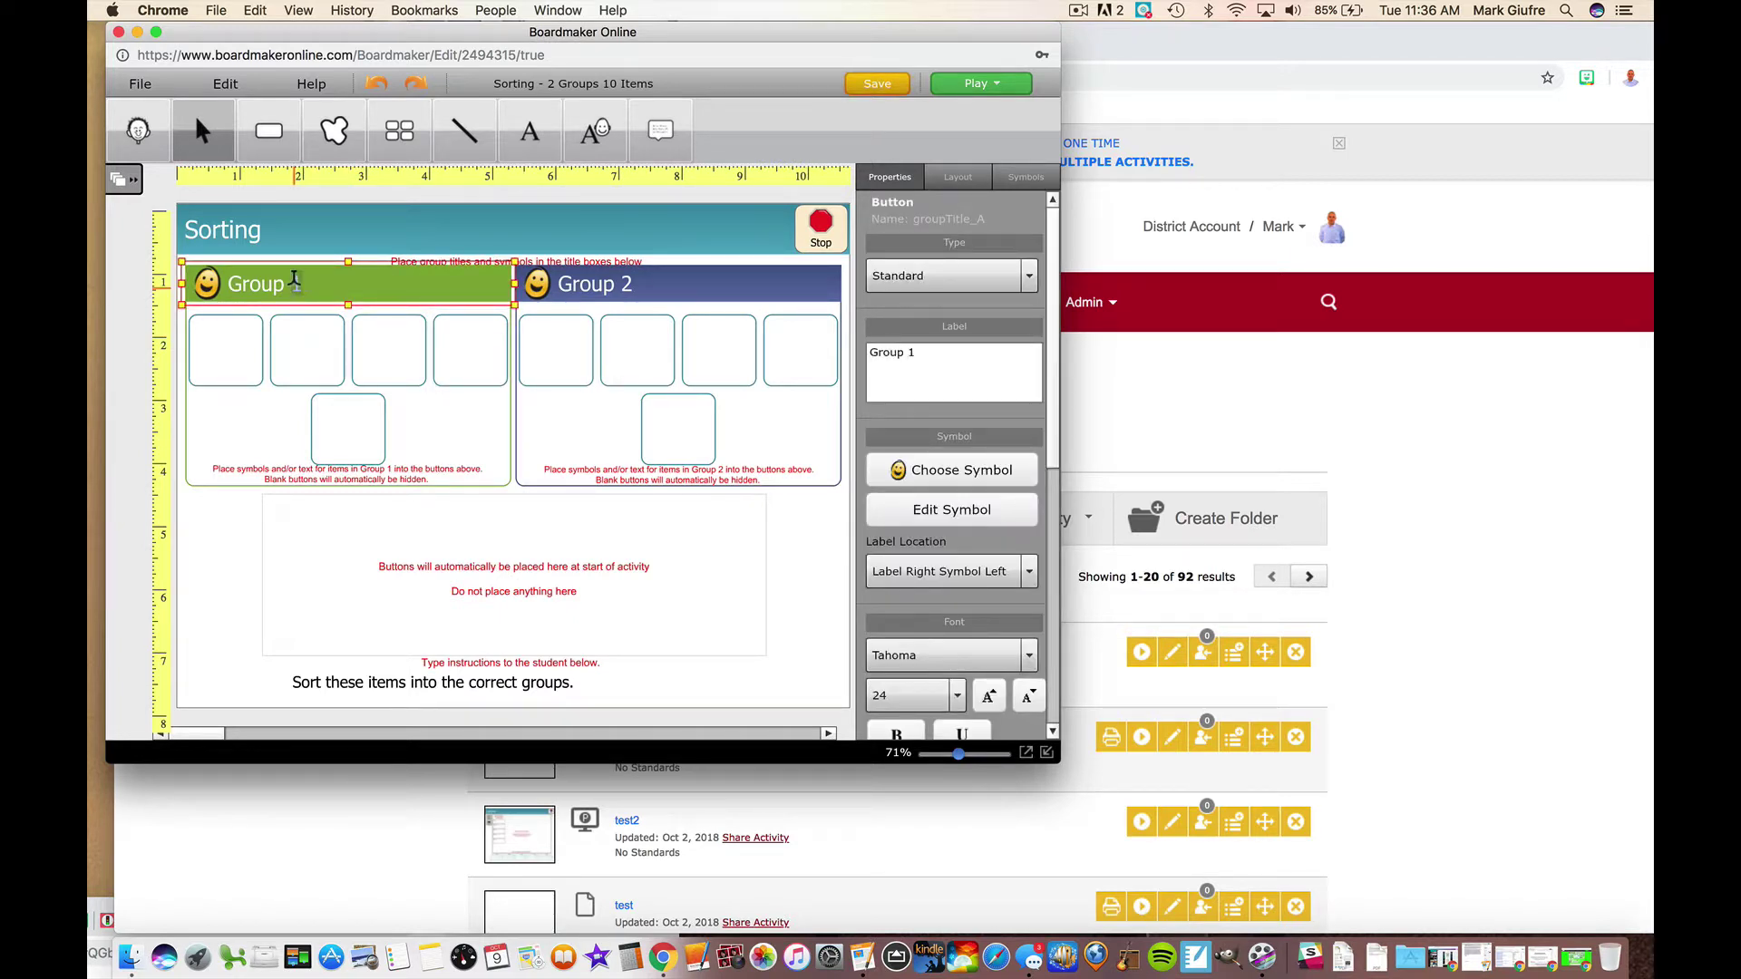
key(BackSpace)
key(BackSpace)
key(BackSpace)
key(BackSpace)
key(BackSpace)
key(BackSpace)
key(BackSpace)
text(Happy)
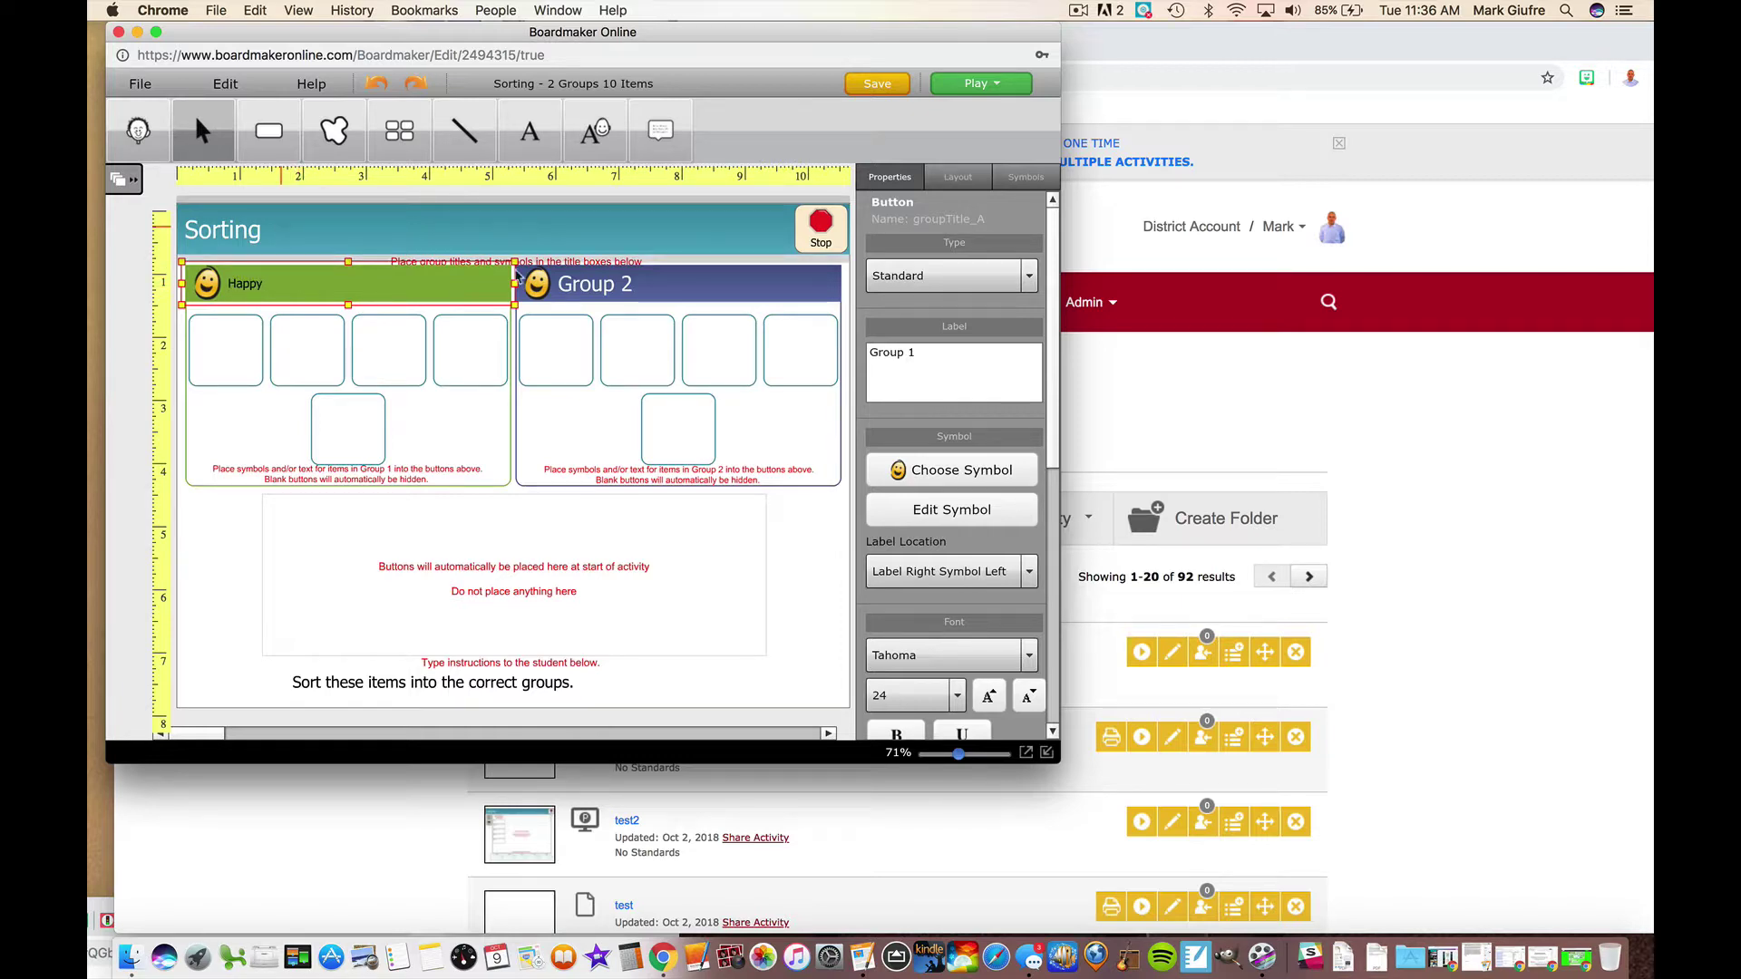
Step: Retitle Group 2 as 'Sad' and open symbol choices for the first blank Happy button
click(544, 229)
double_click(624, 287)
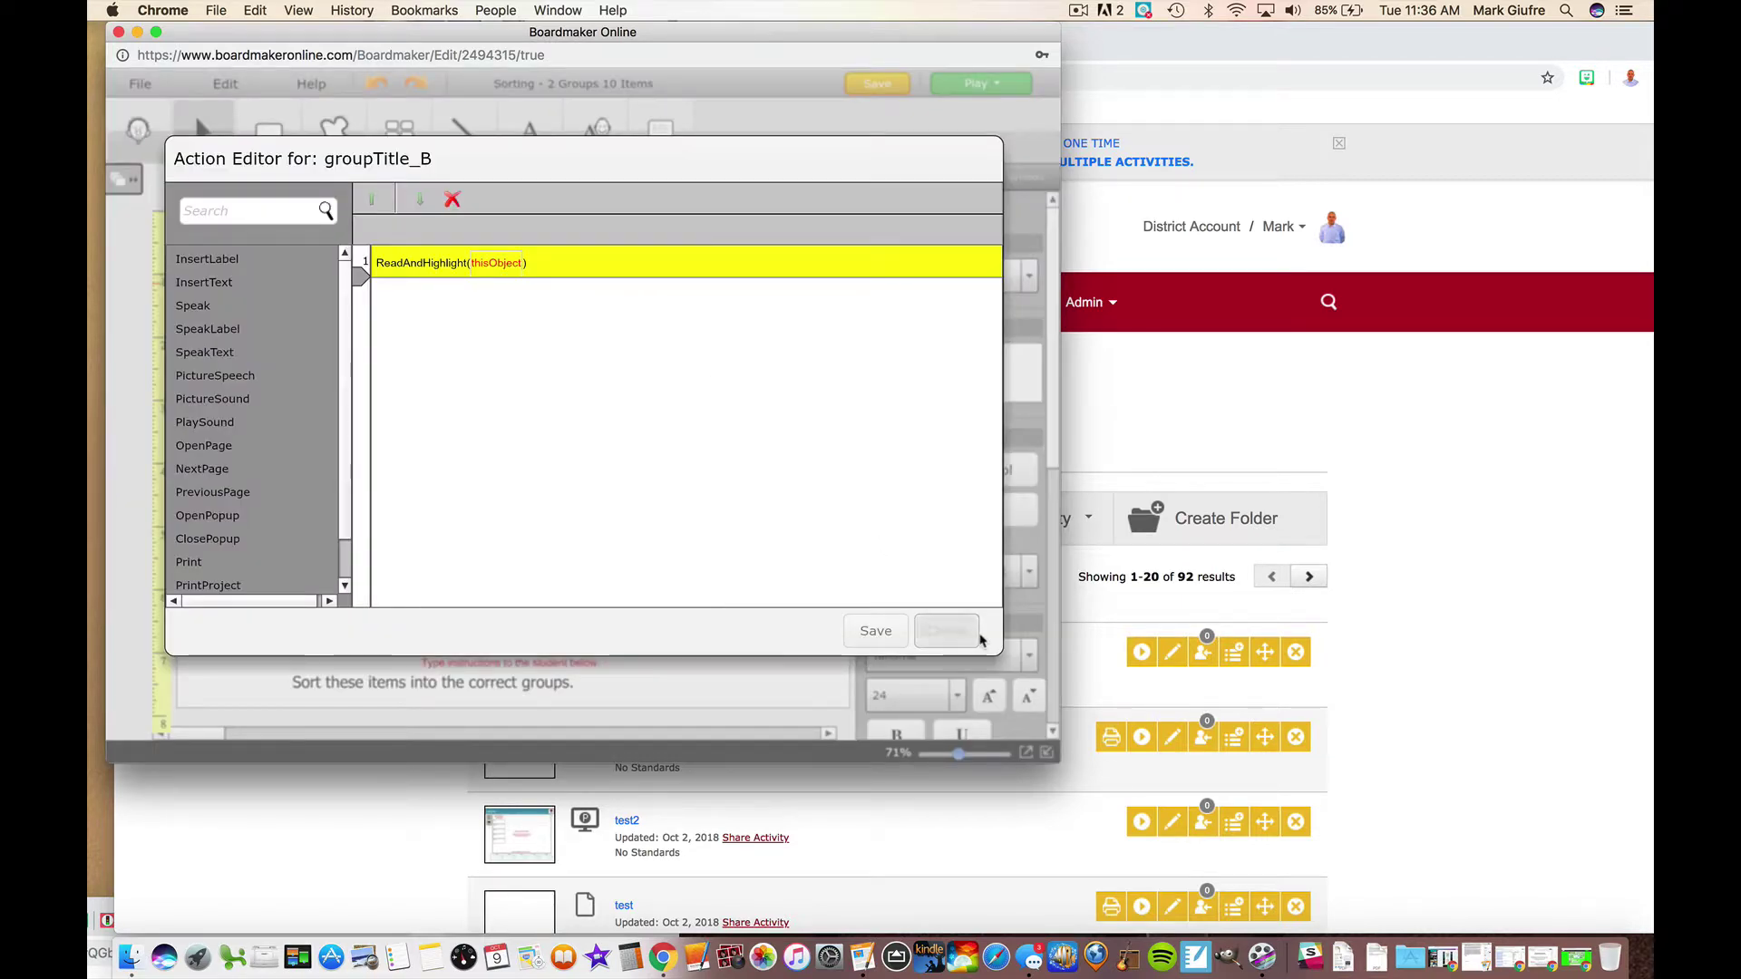
click(977, 637)
click(630, 284)
key(BackSpace)
key(BackSpace)
key(BackSpace)
key(BackSpace)
key(BackSpace)
key(BackSpace)
key(BackSpace)
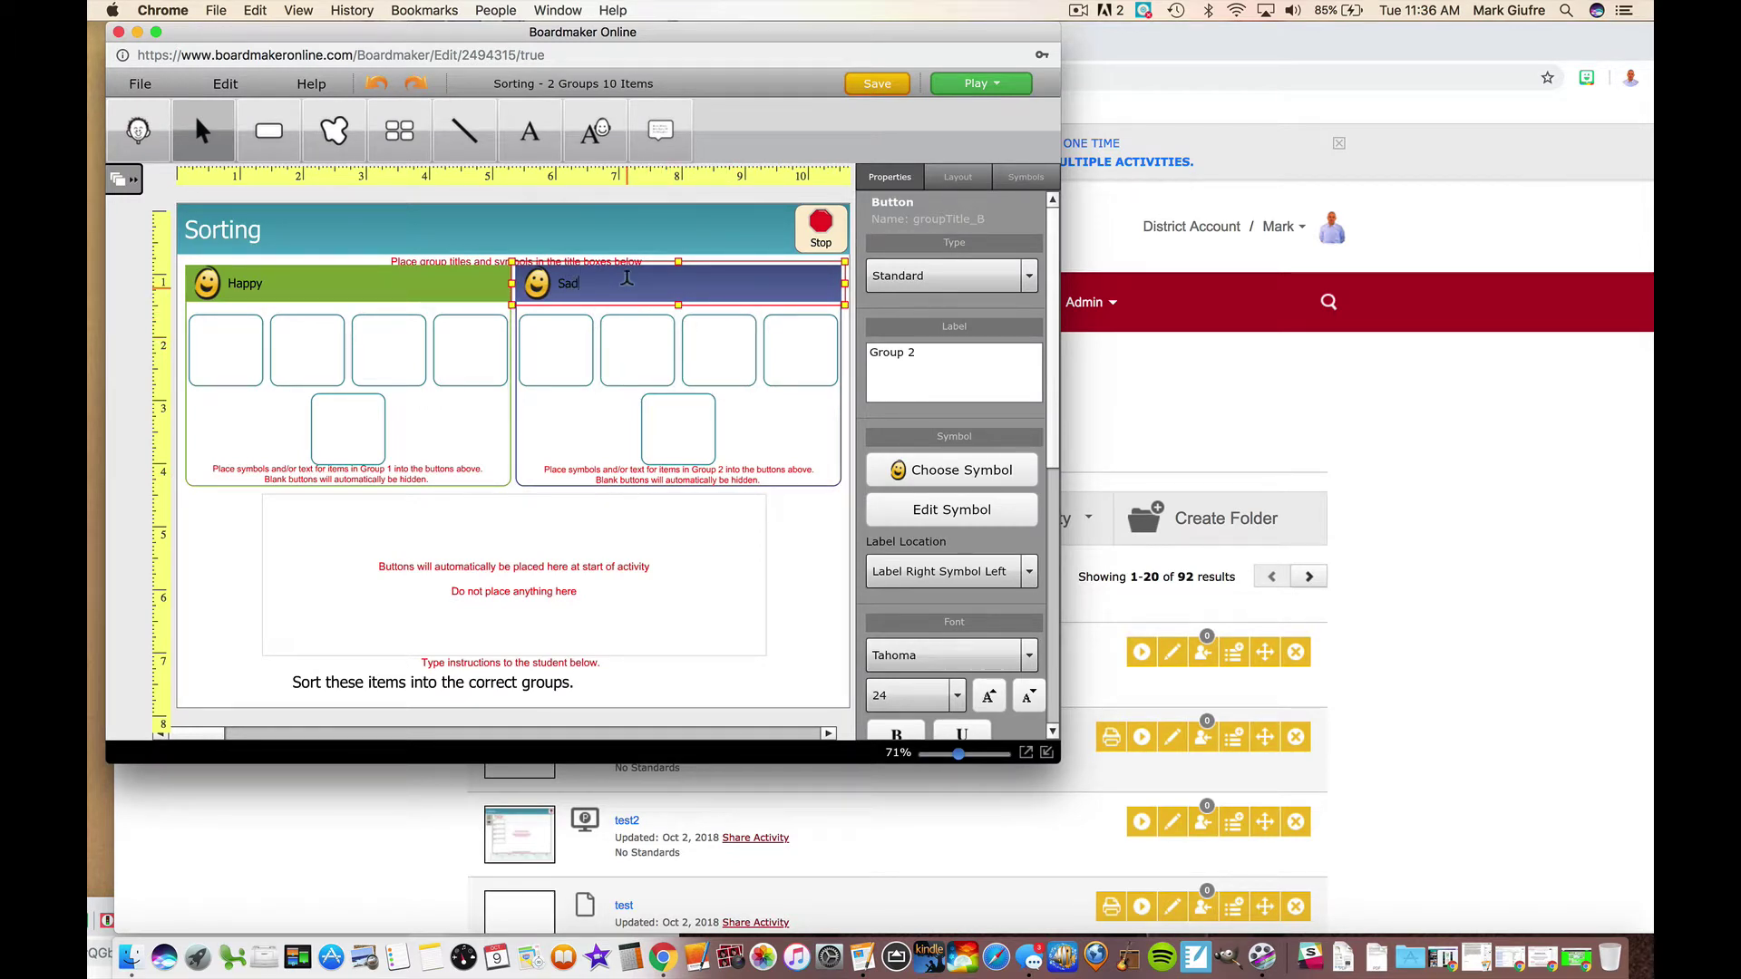
click(247, 353)
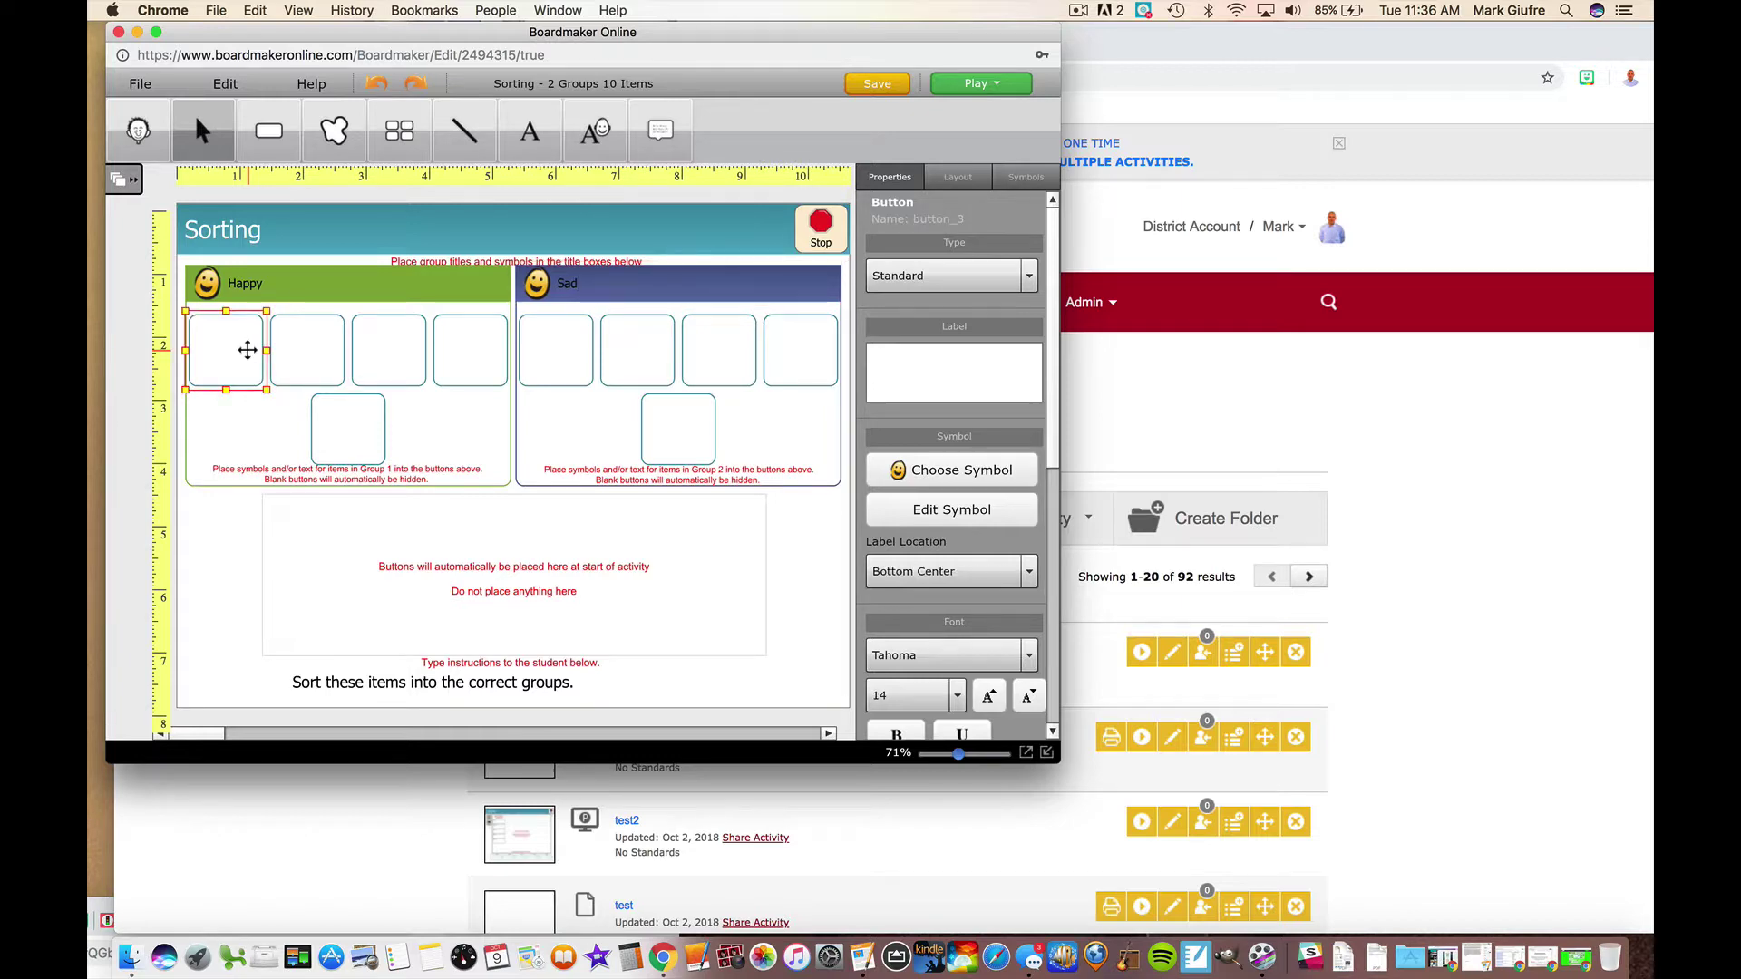
double_click(248, 350)
Step: Search symbols for 'happy' and place the grinning happy face in the first Happy button
text(happy)
key(Return)
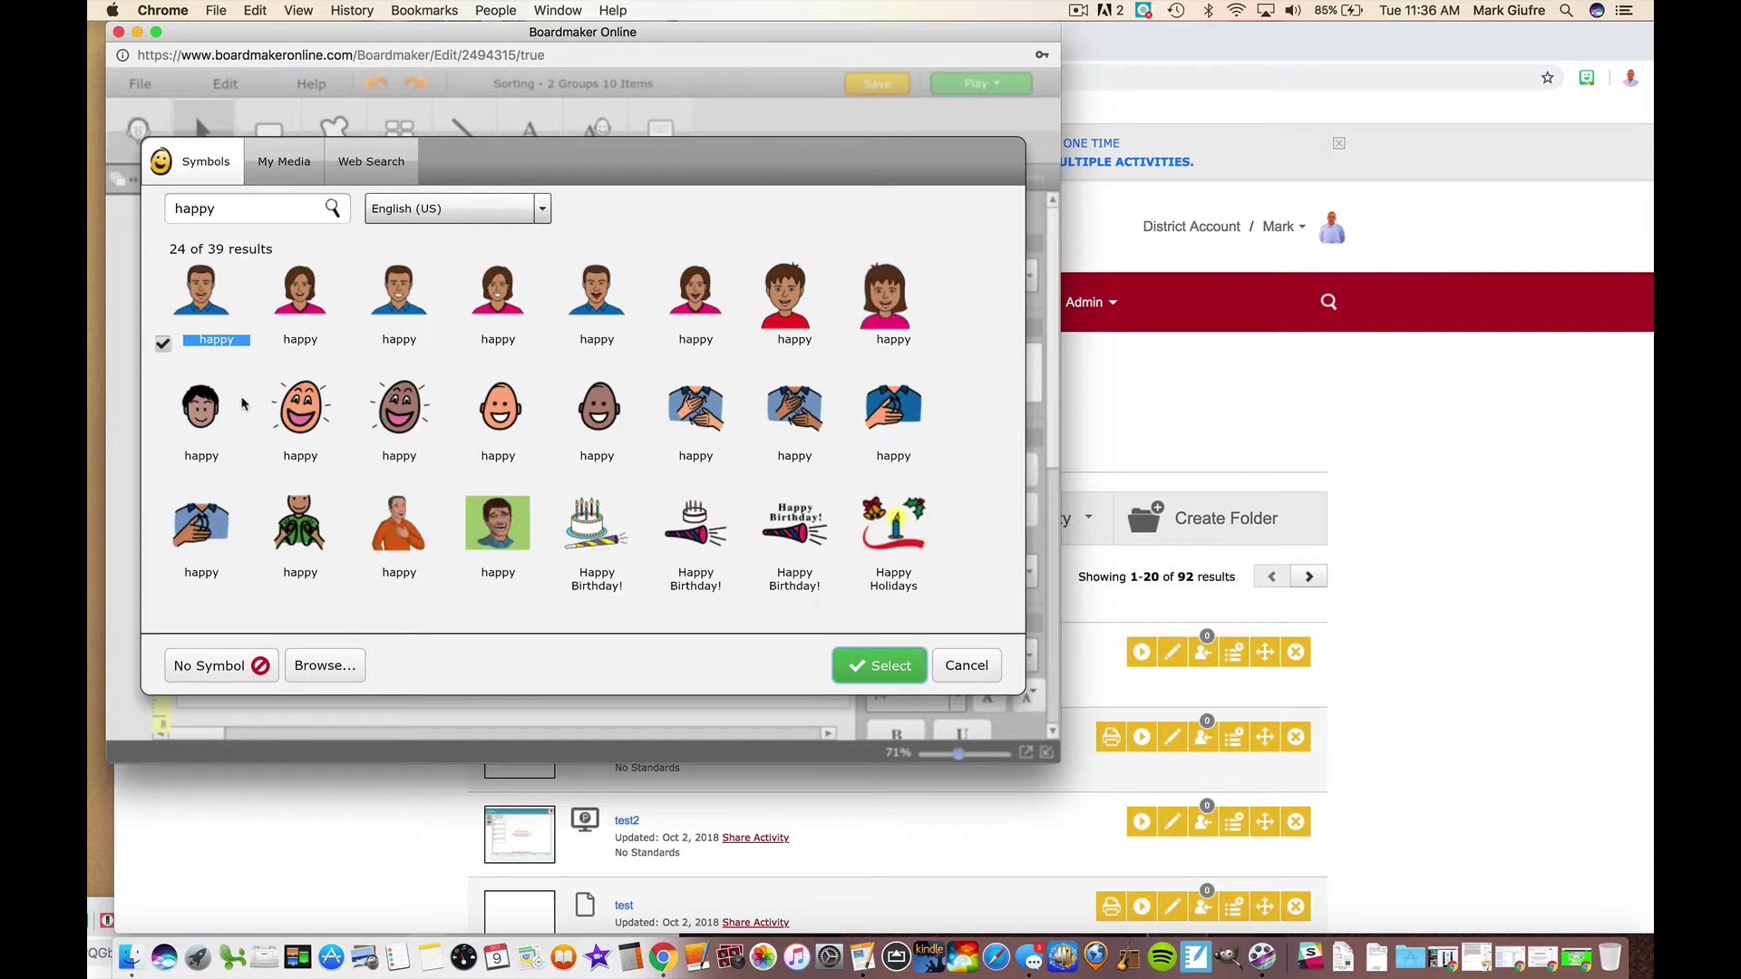
click(290, 390)
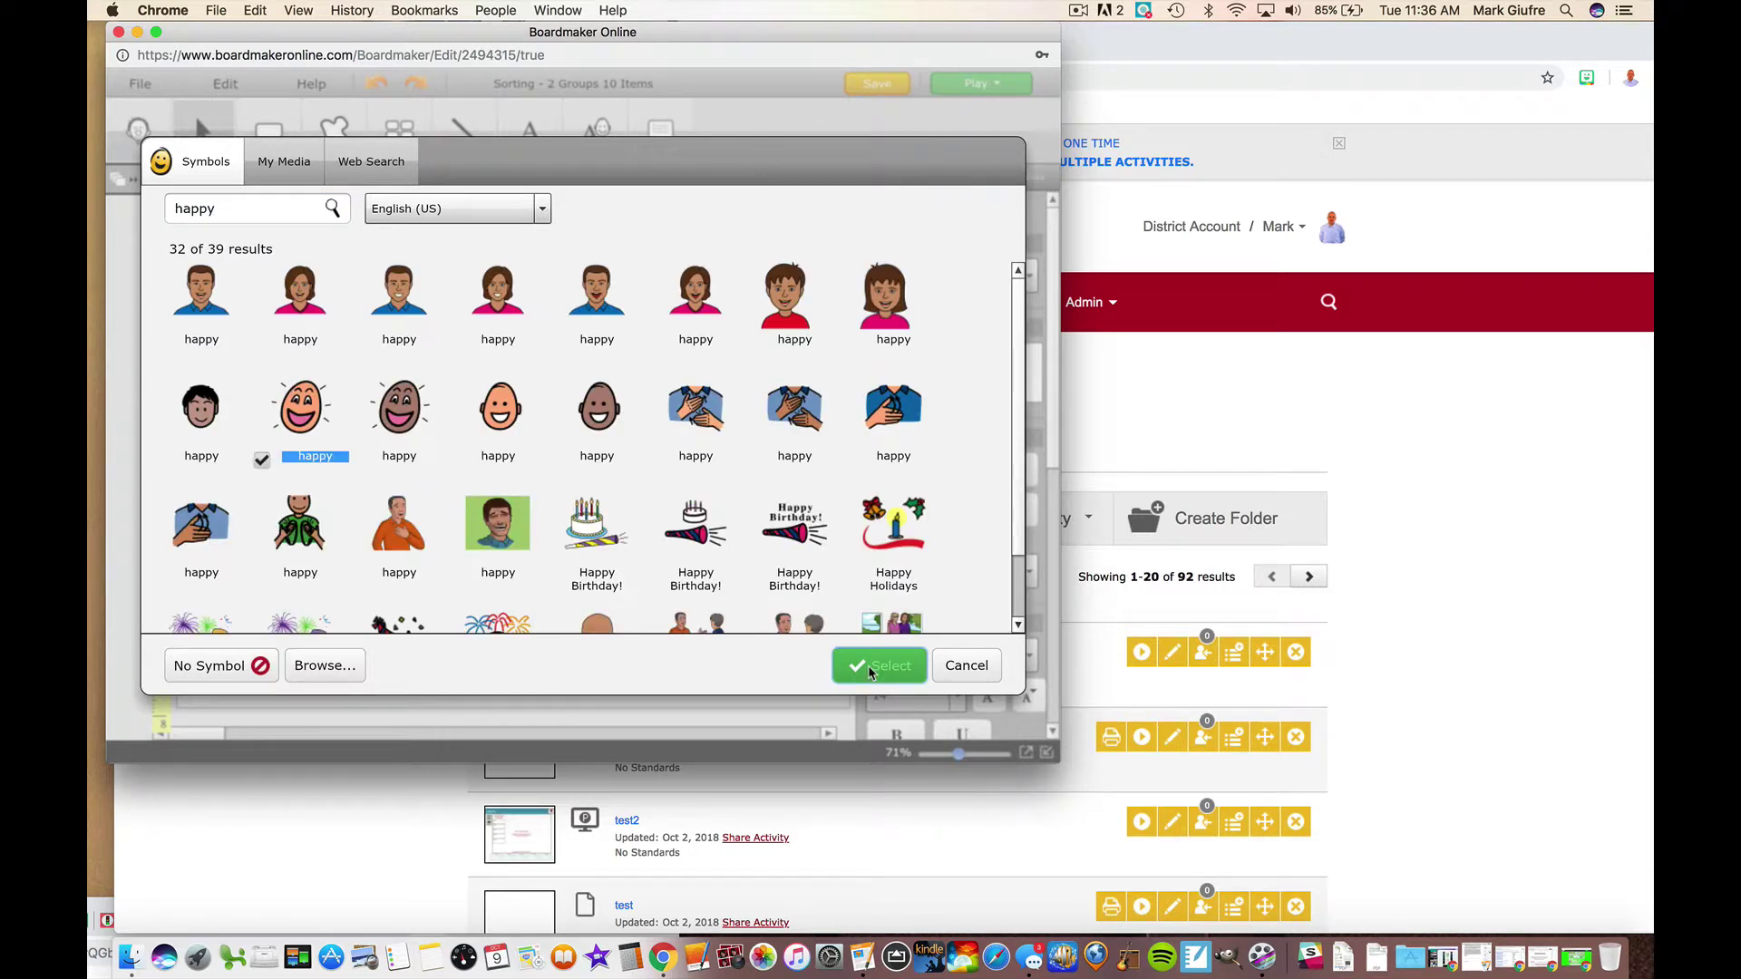
click(869, 668)
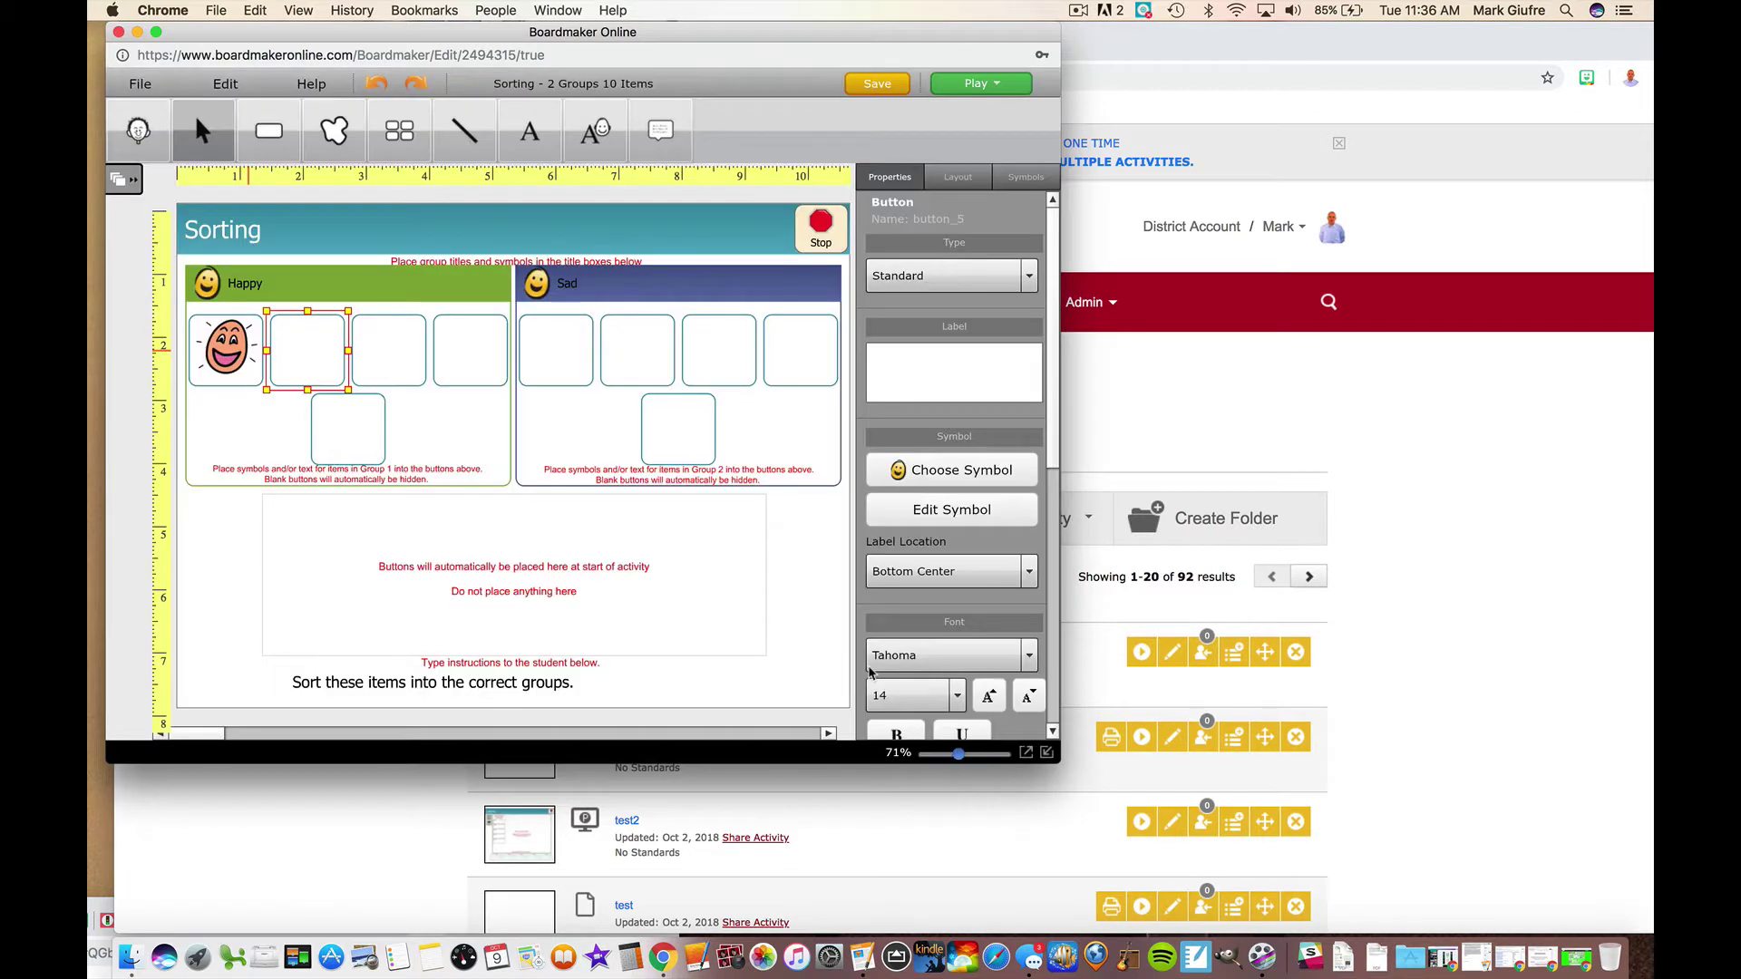
Step: Fill the second Happy button with a yellow smiley found by web search for 'happy'
double_click(330, 358)
click(373, 163)
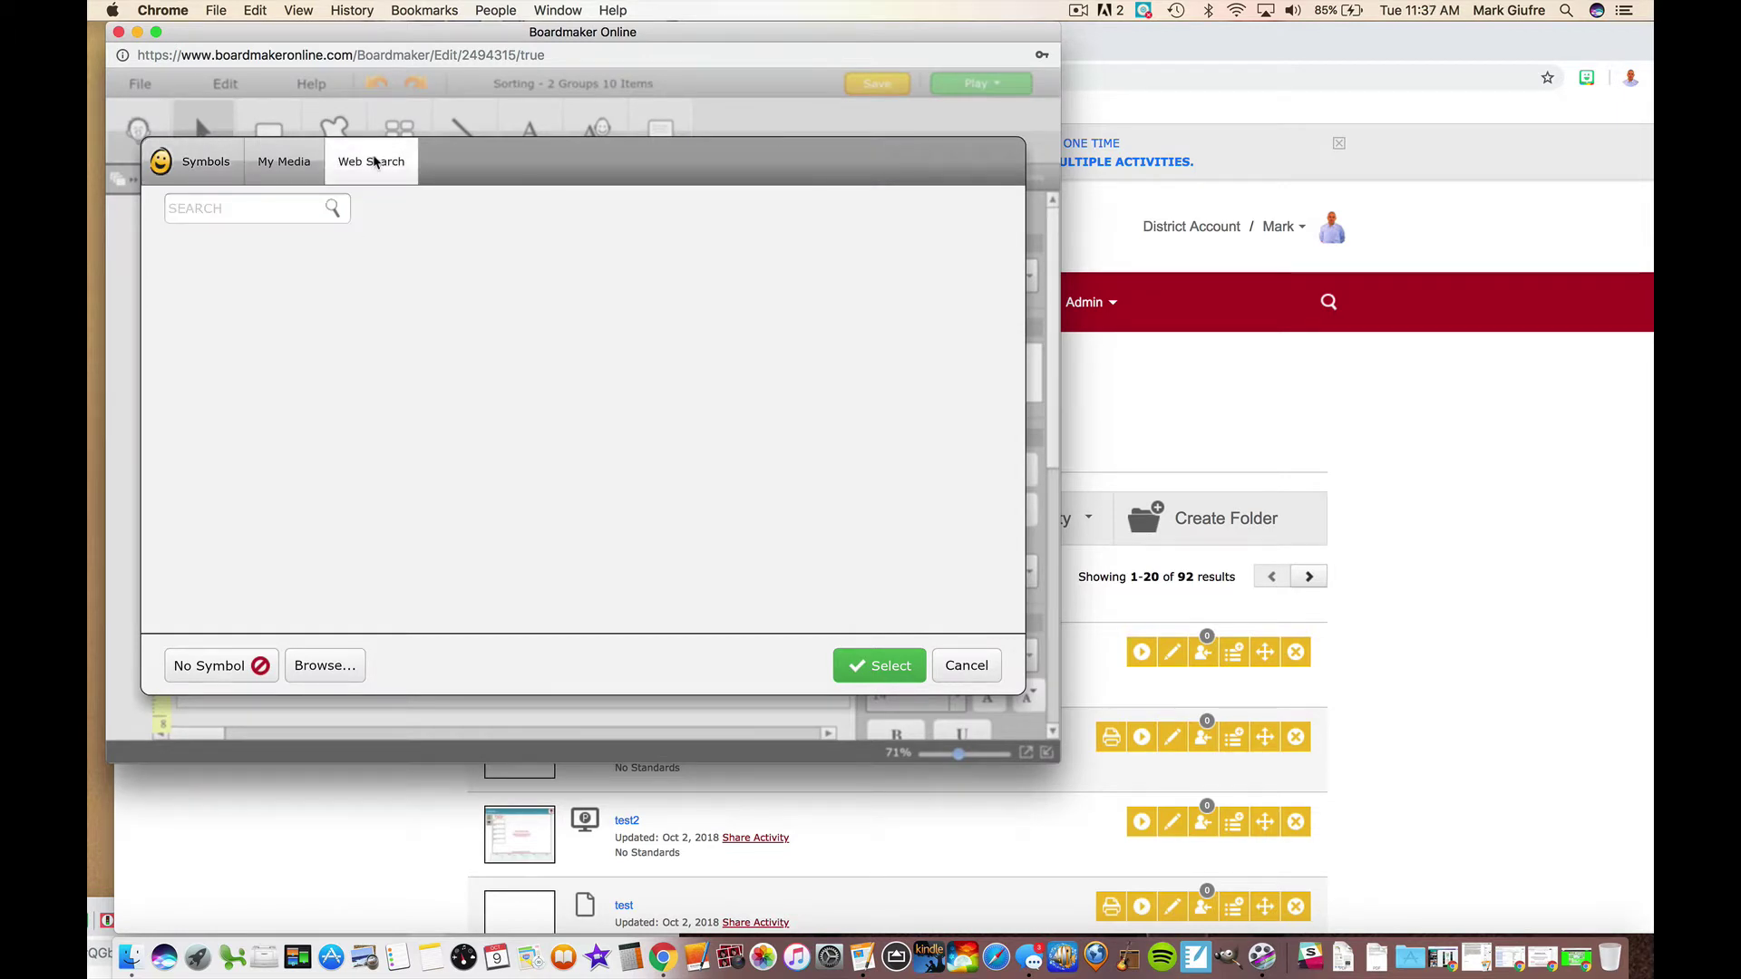
click(294, 204)
text(happy)
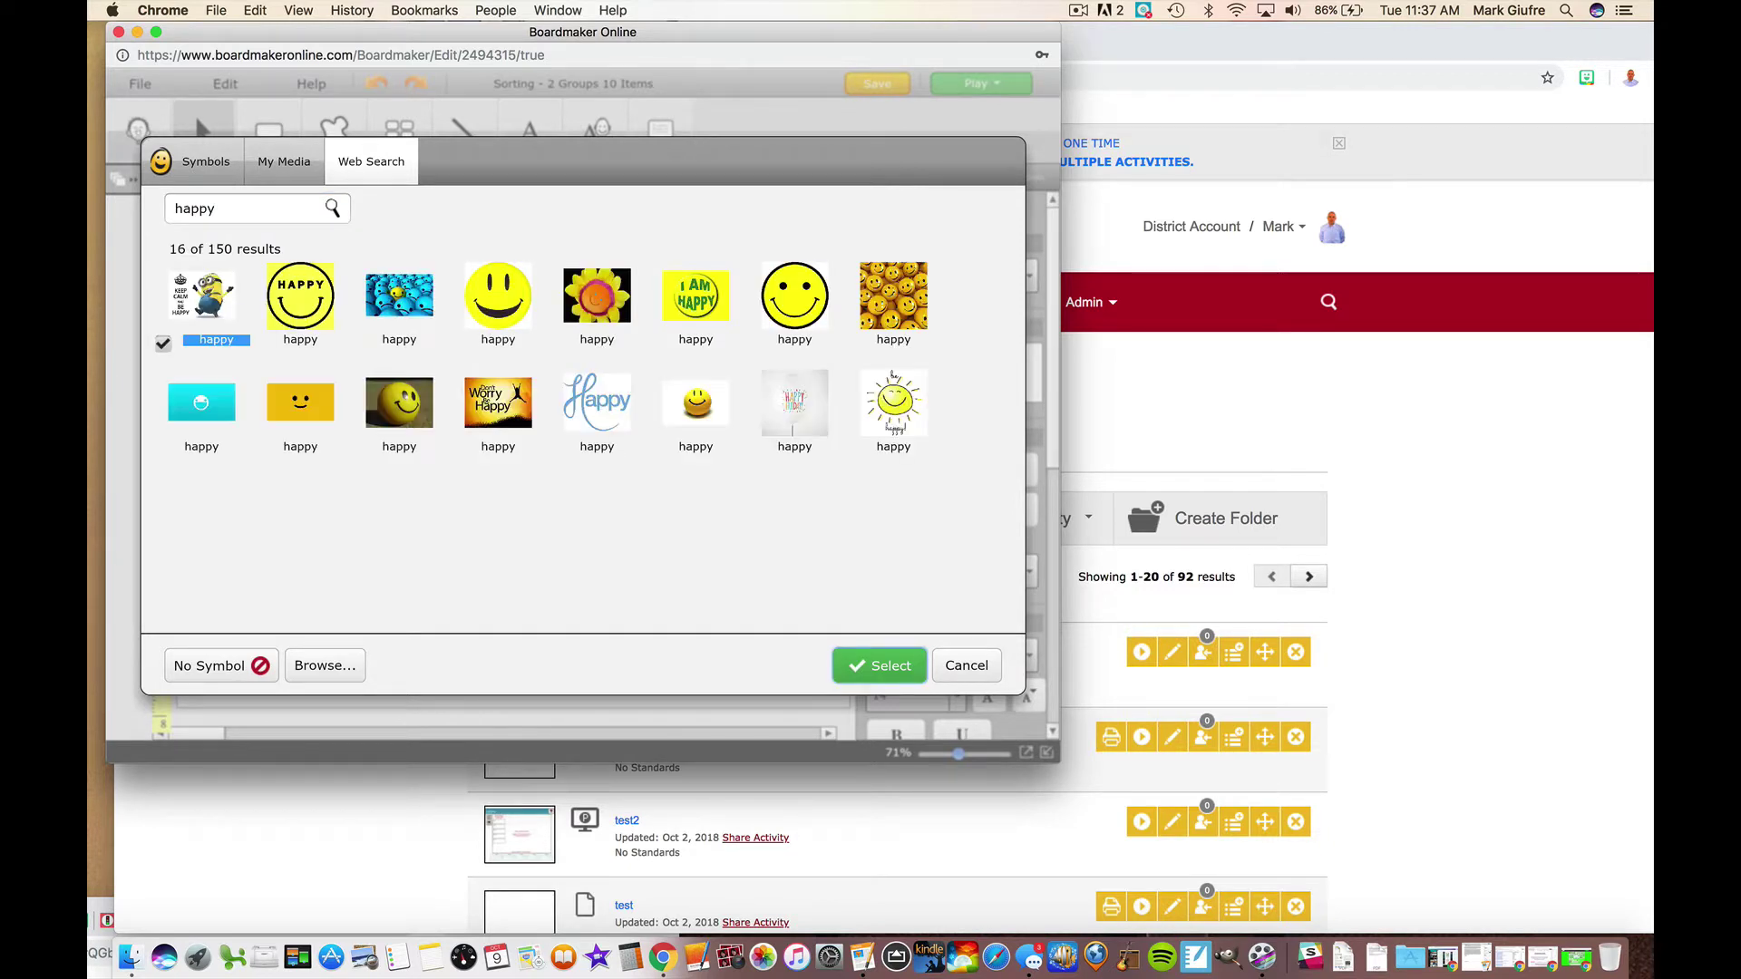
click(436, 325)
click(497, 300)
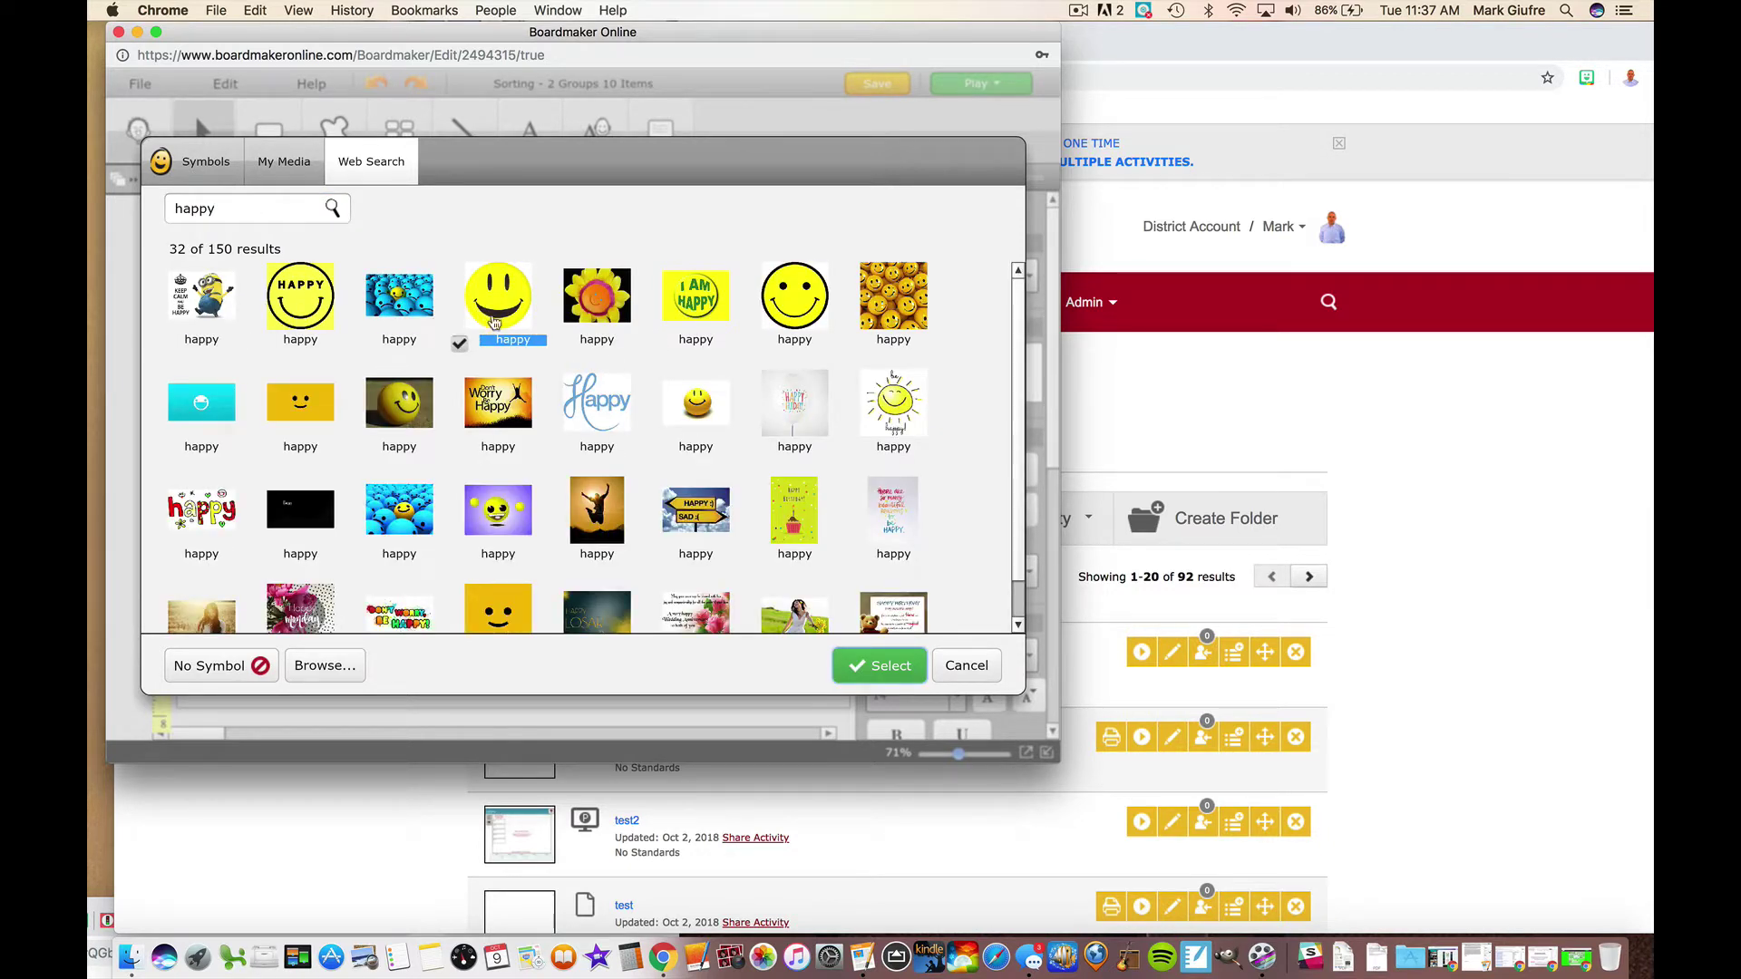
click(847, 665)
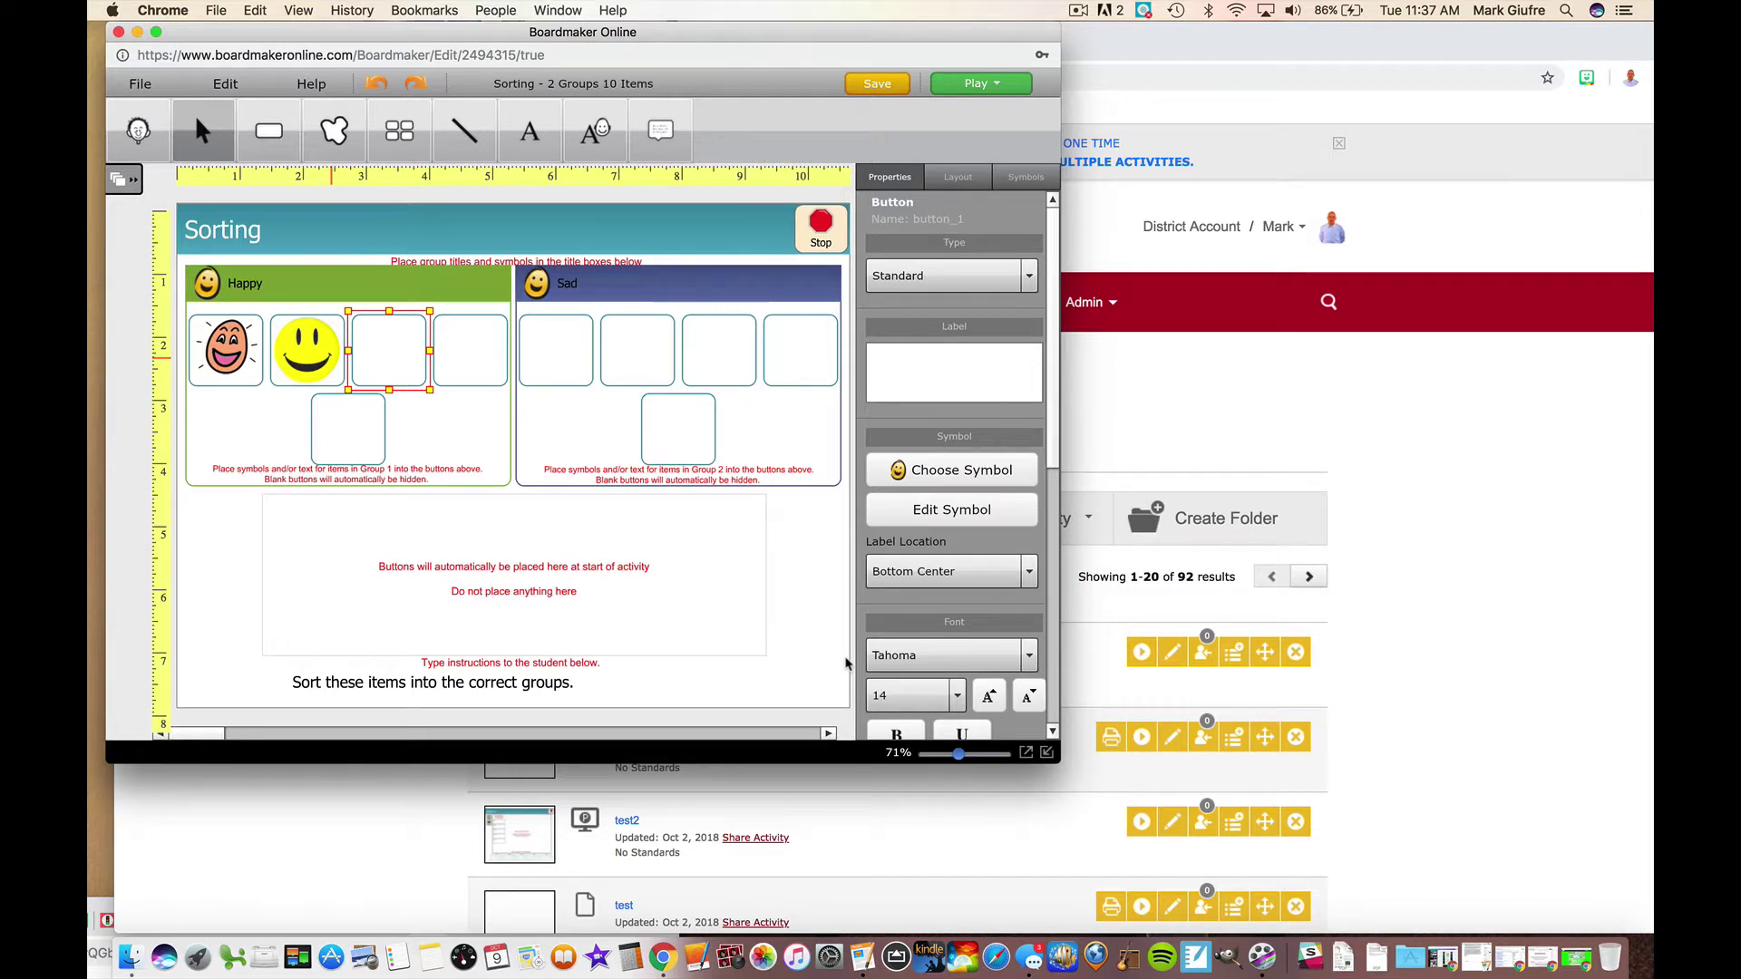
click(429, 354)
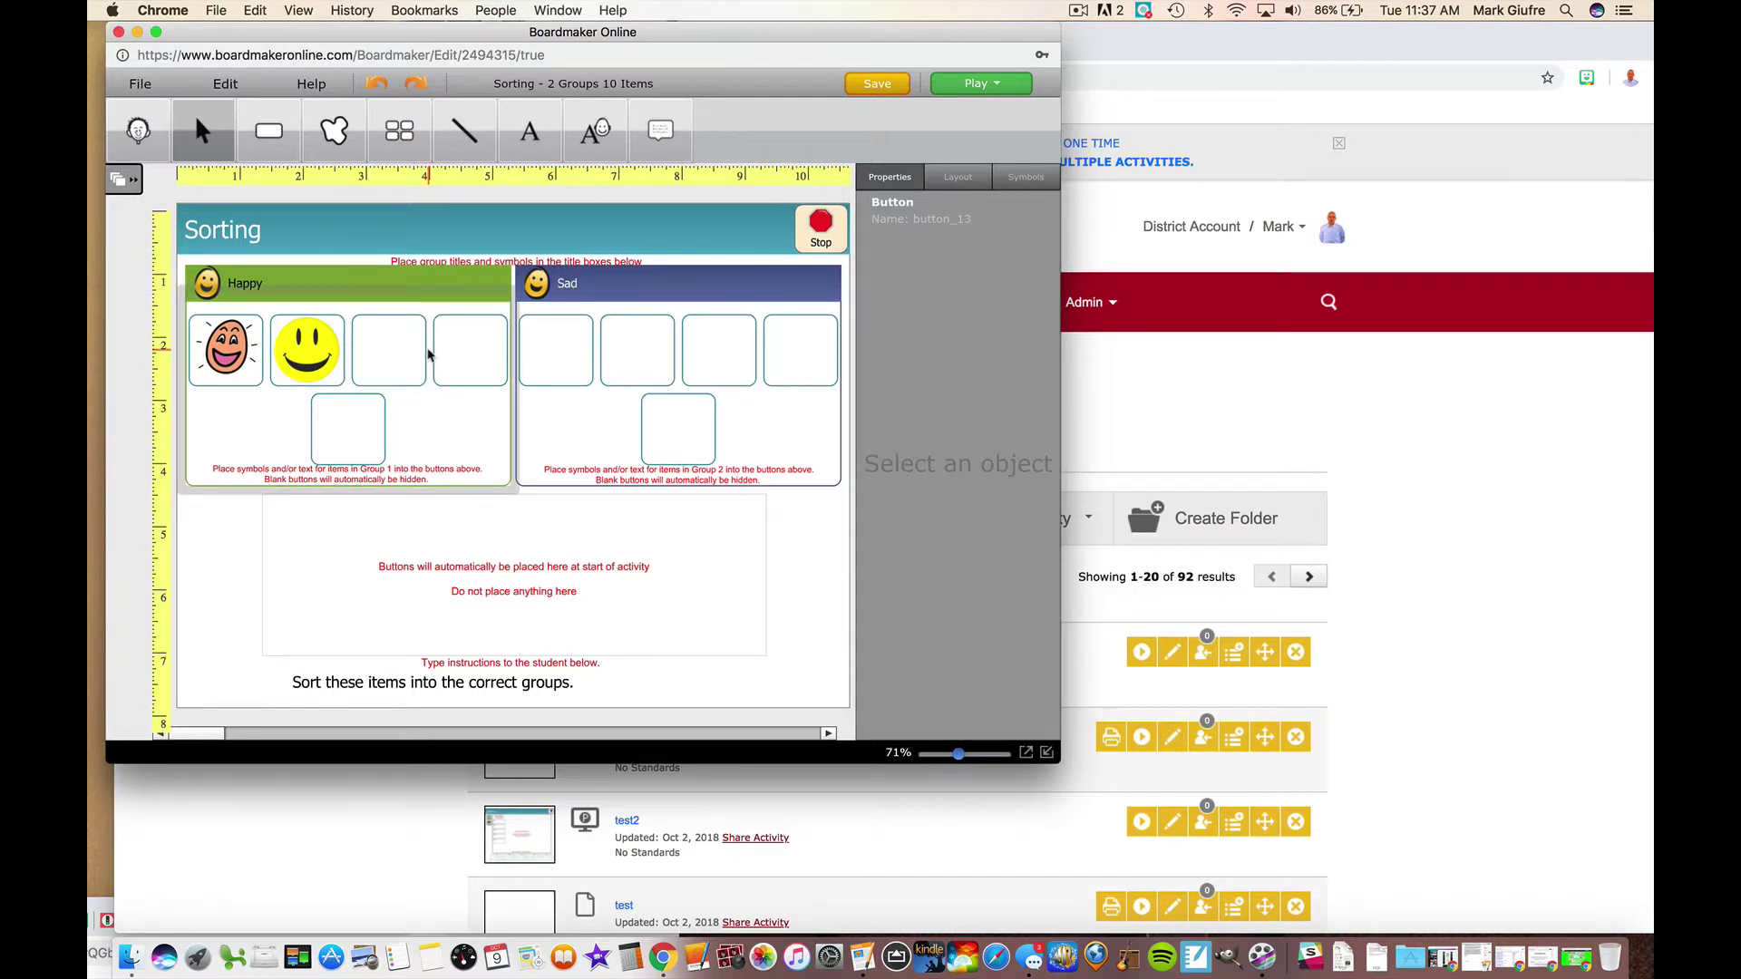
Step: Search symbols for 'sad' and place the sad face in the first Sad button
click(556, 335)
double_click(556, 341)
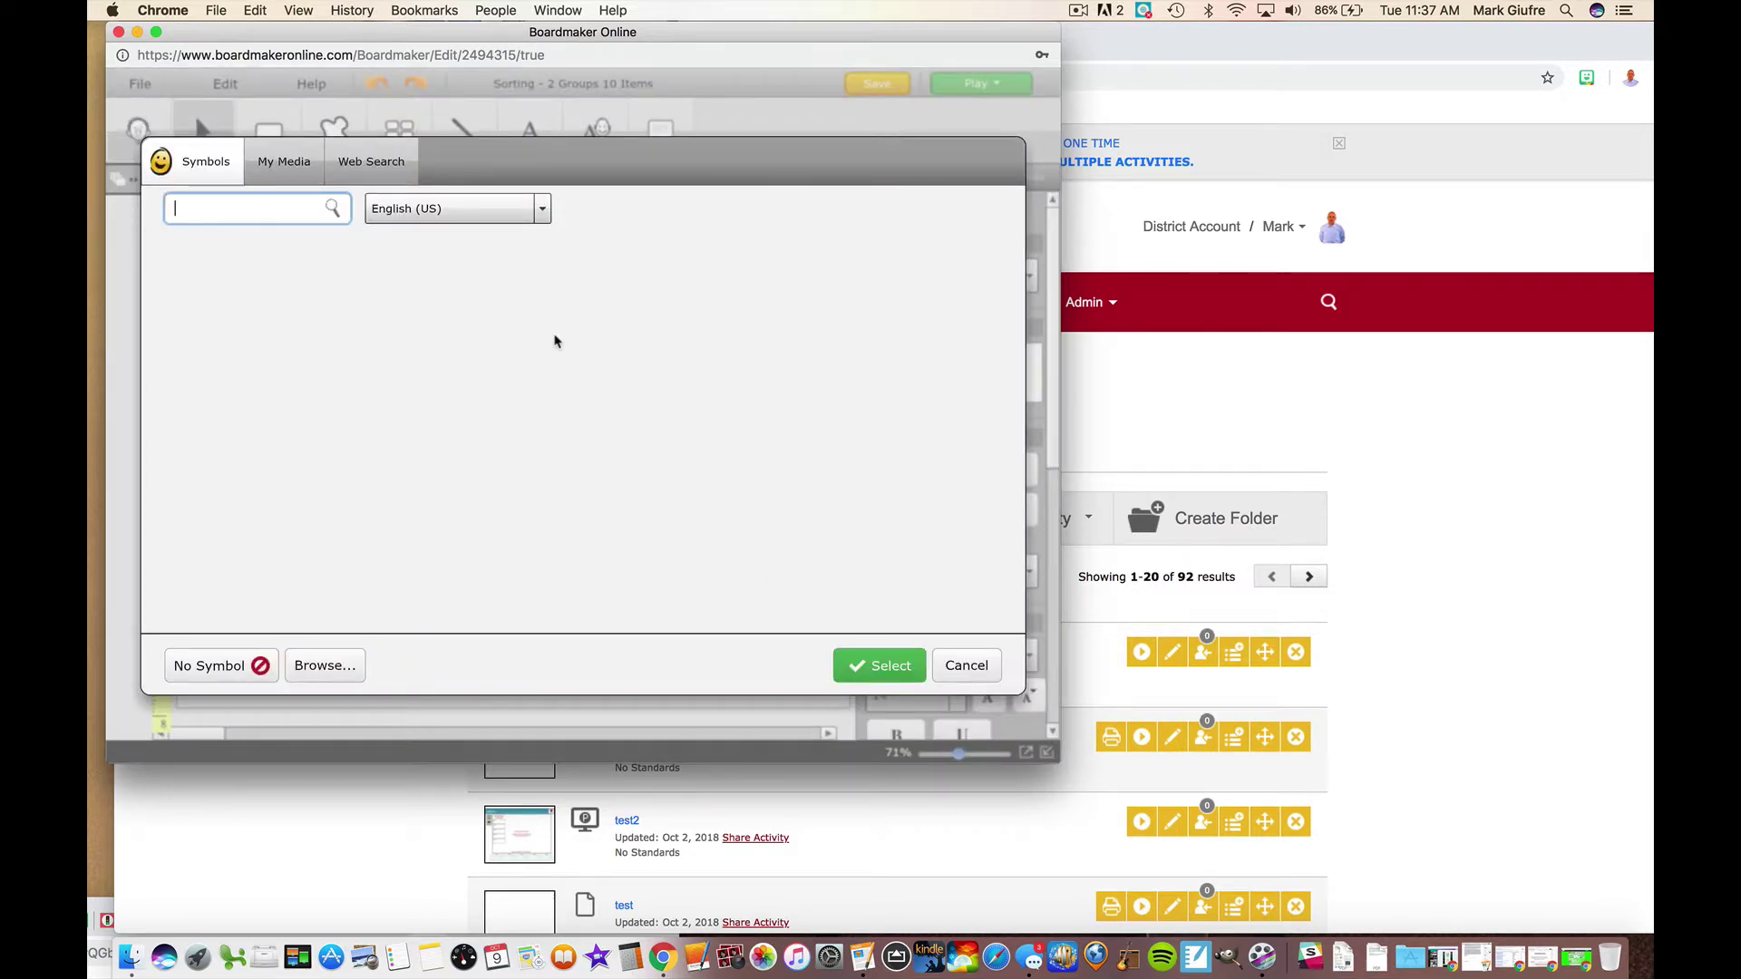
text(sad)
key(Return)
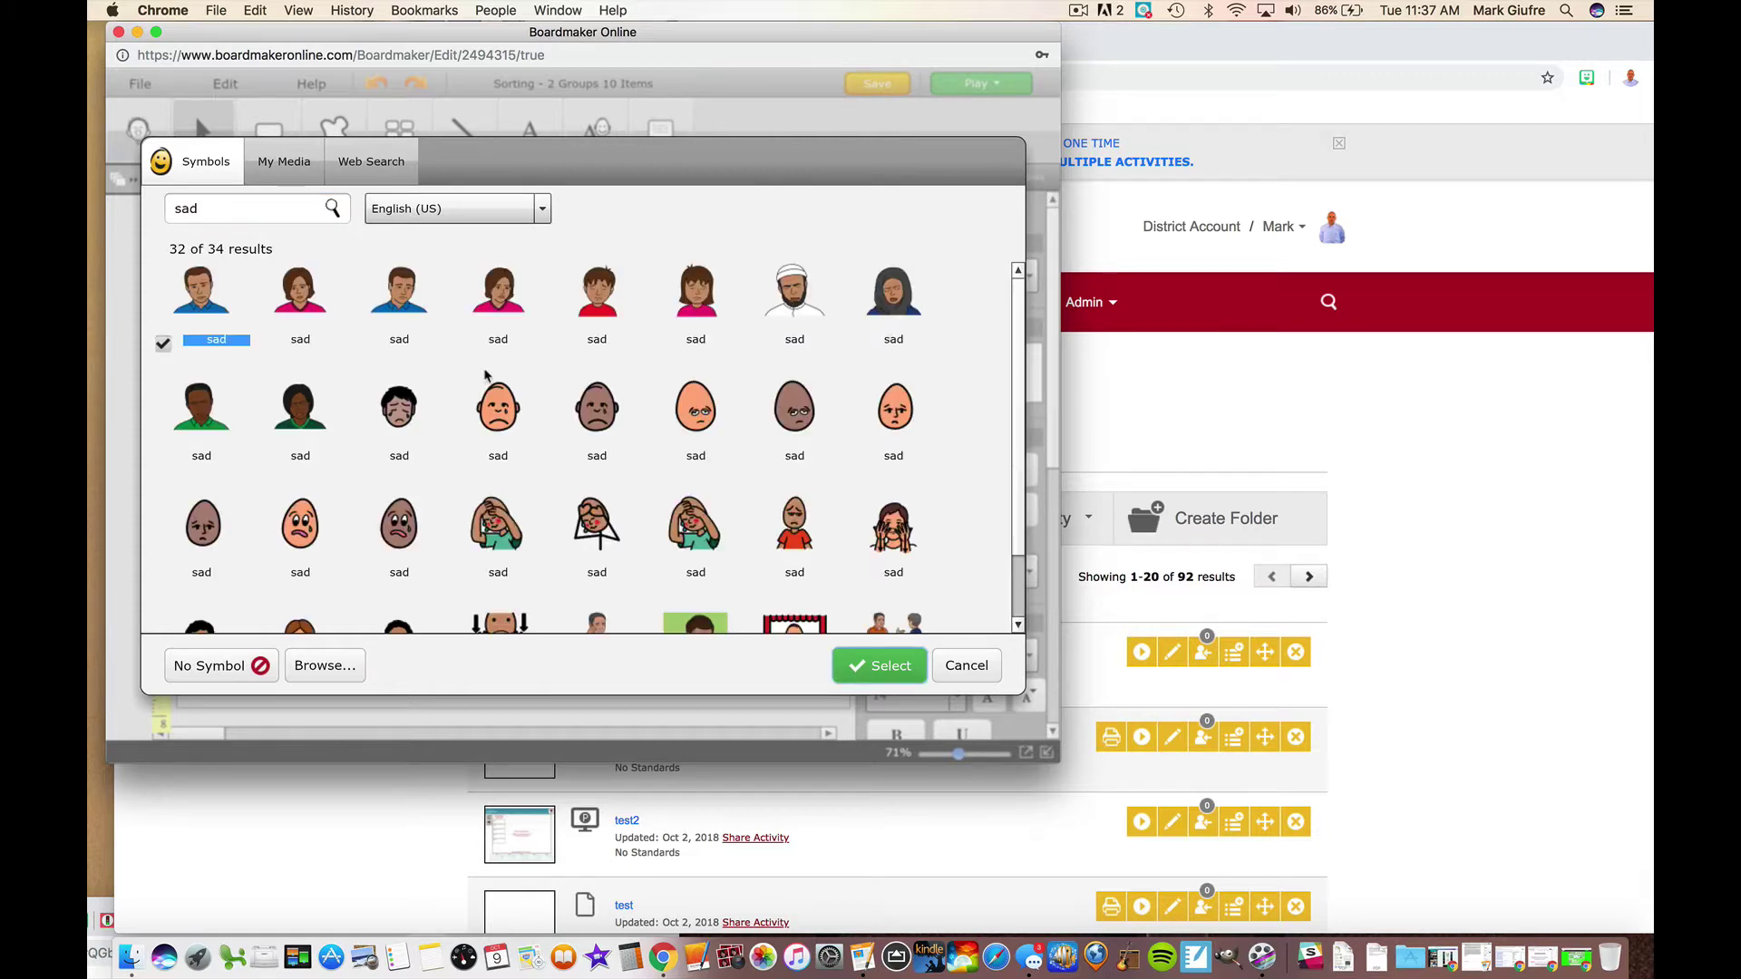
click(496, 419)
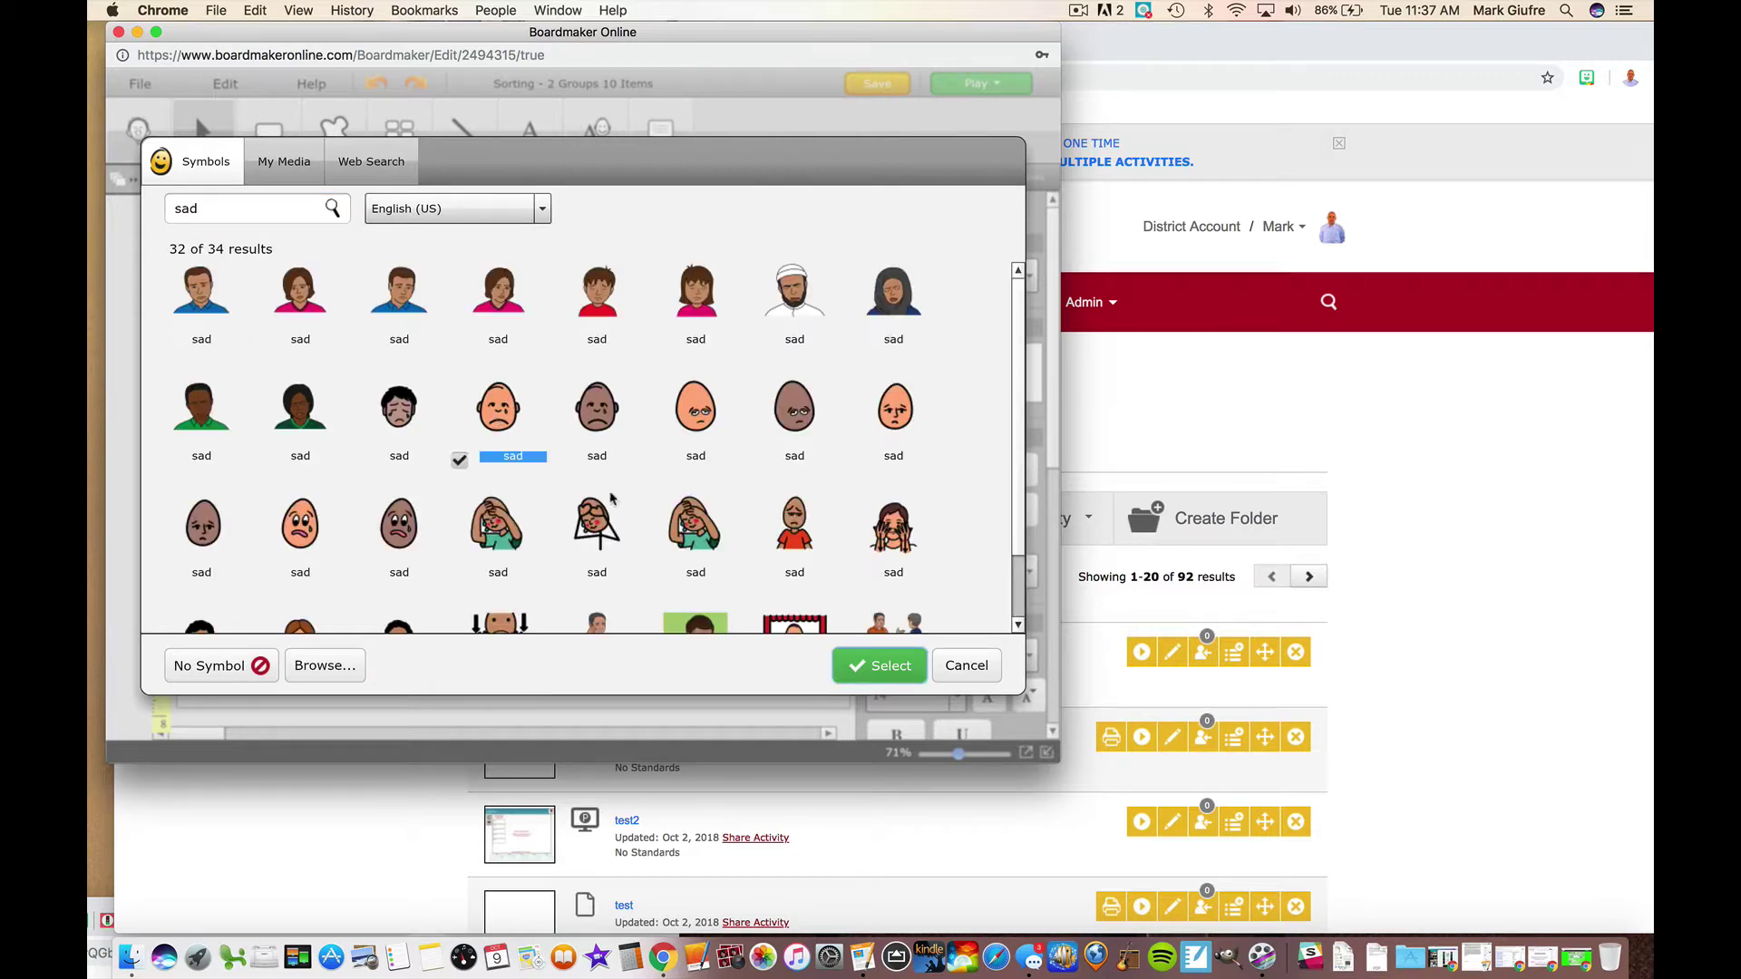
click(875, 667)
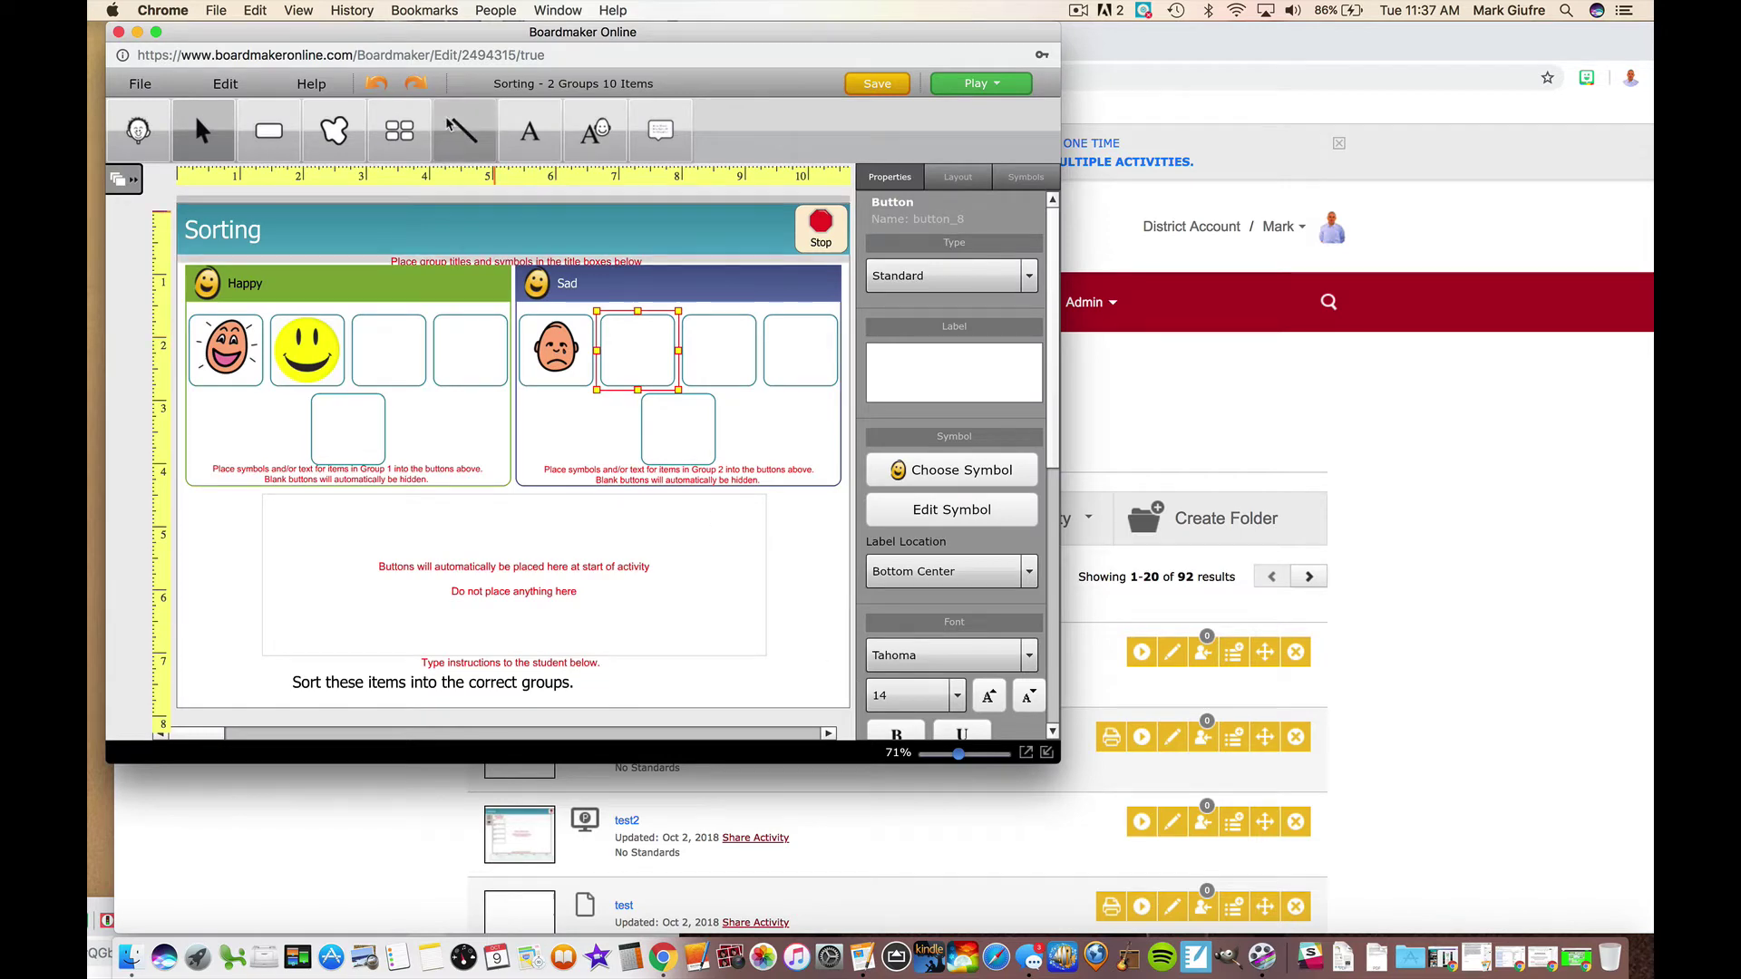
Step: Fill the second Sad button with a blue teardrop-eye image from a web search for 'sad'
click(952, 469)
click(359, 159)
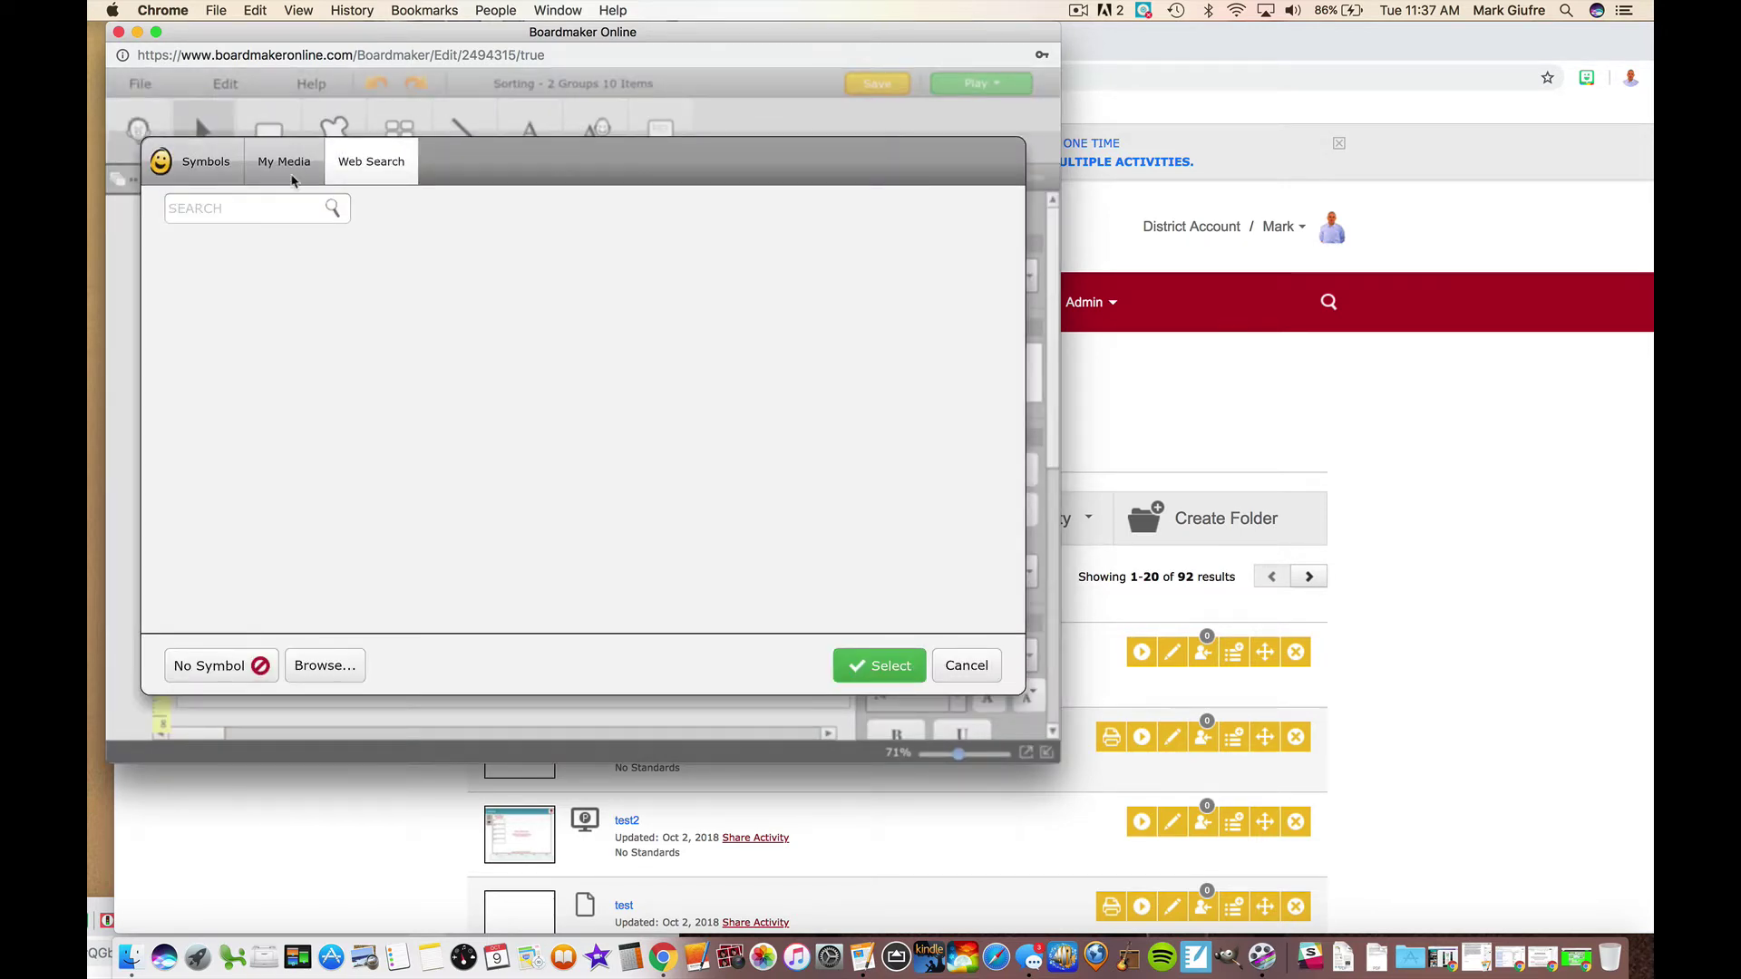
click(261, 204)
text(sad)
key(Return)
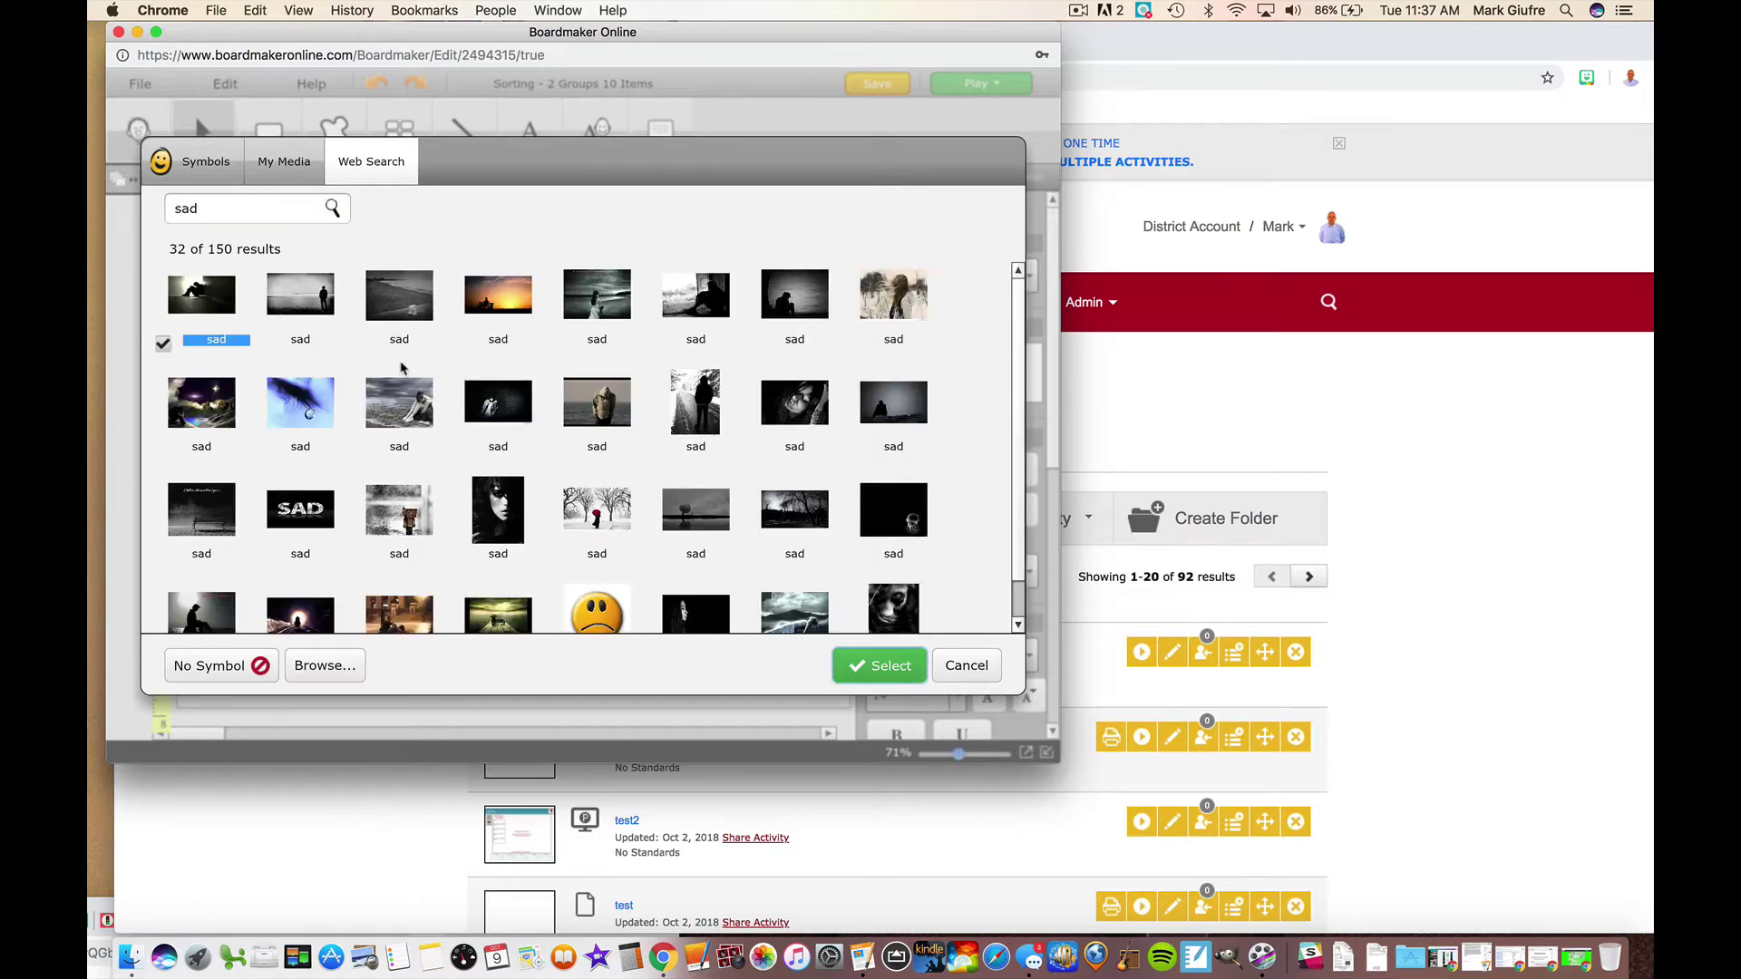
scroll(403, 367, down, 2)
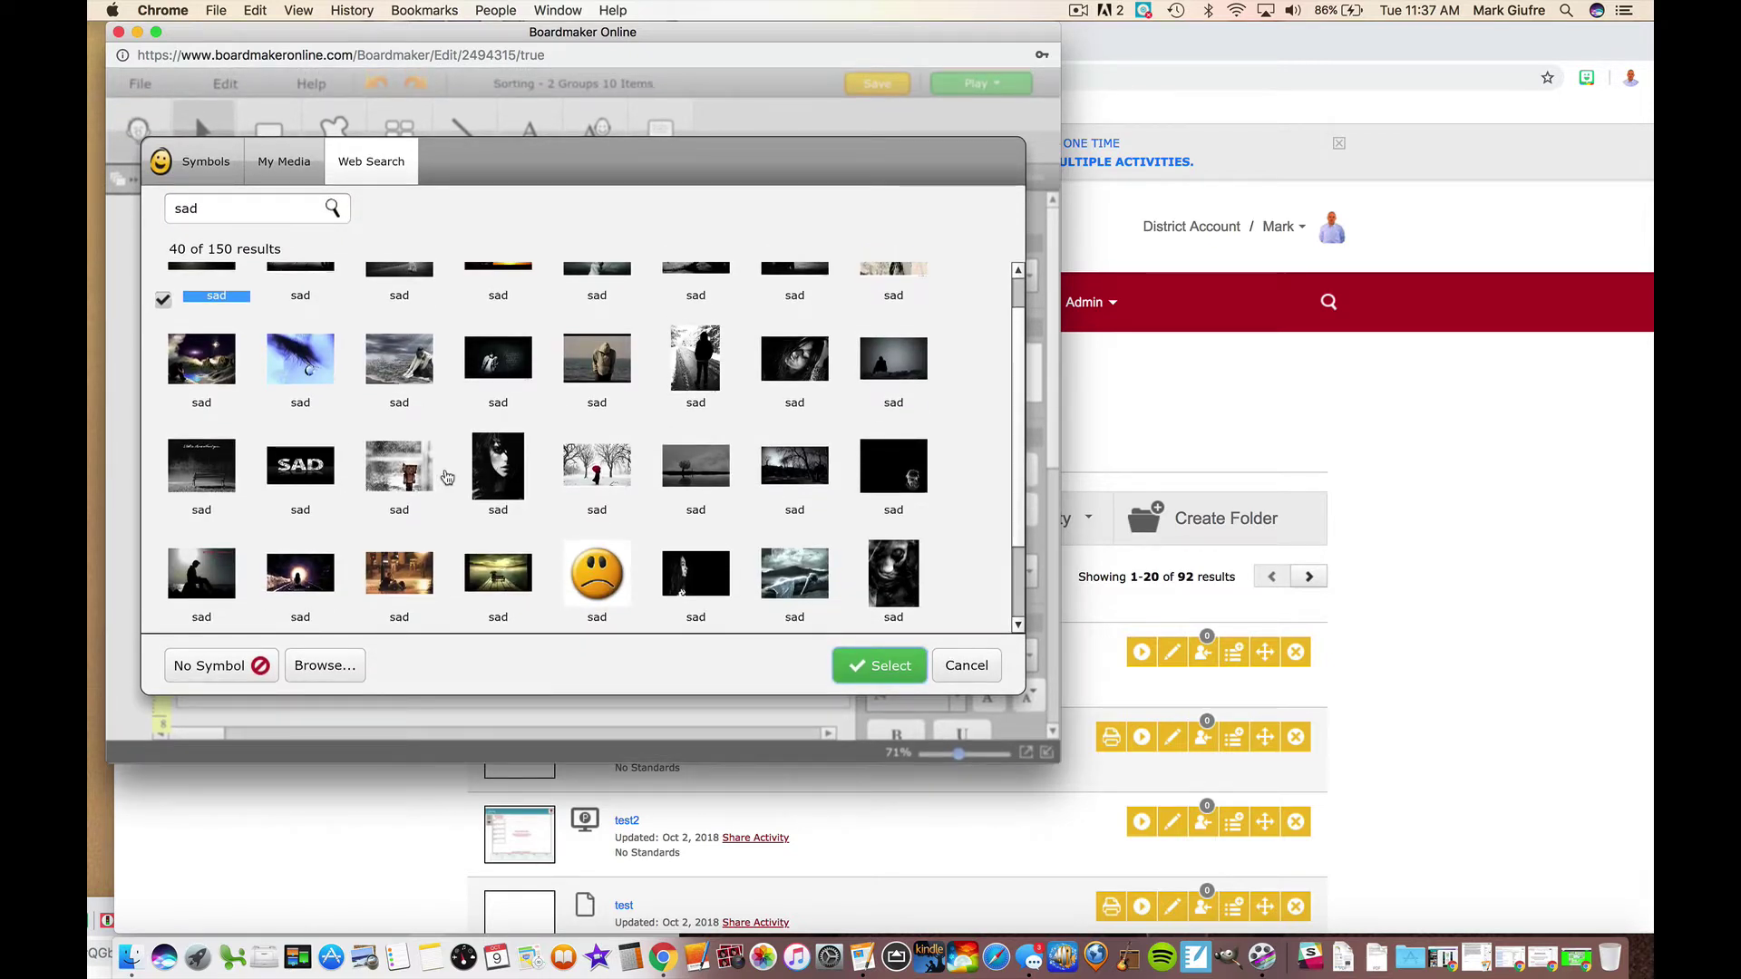
click(287, 349)
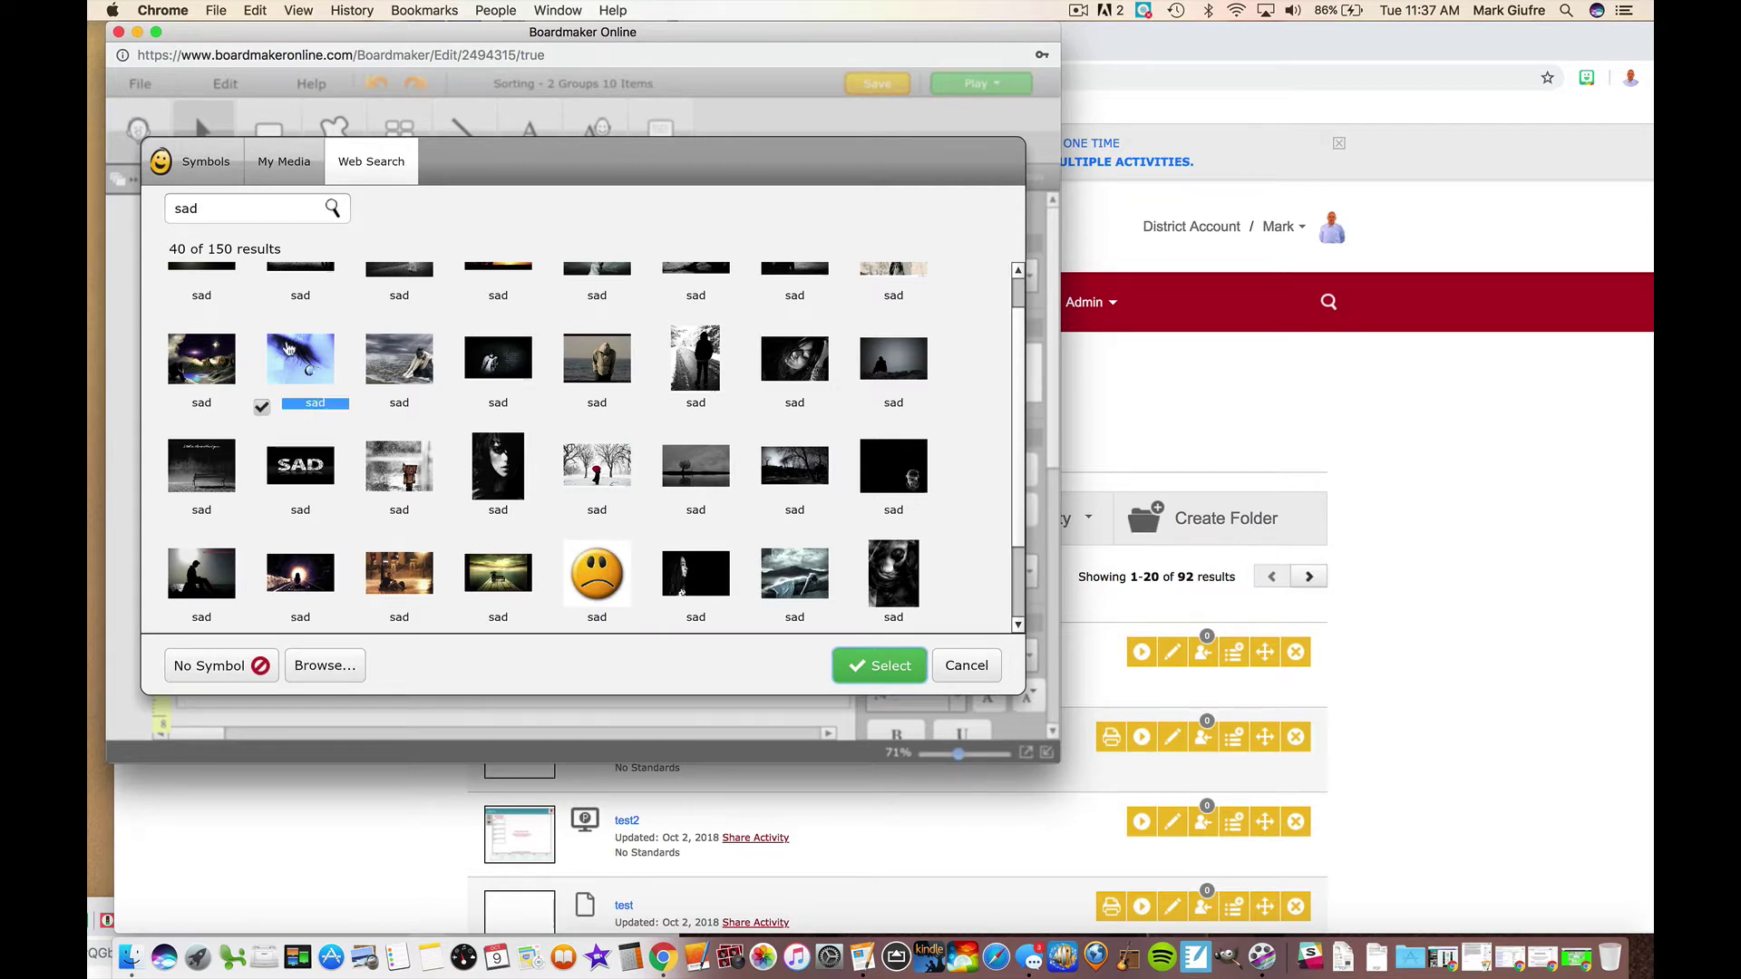
click(878, 671)
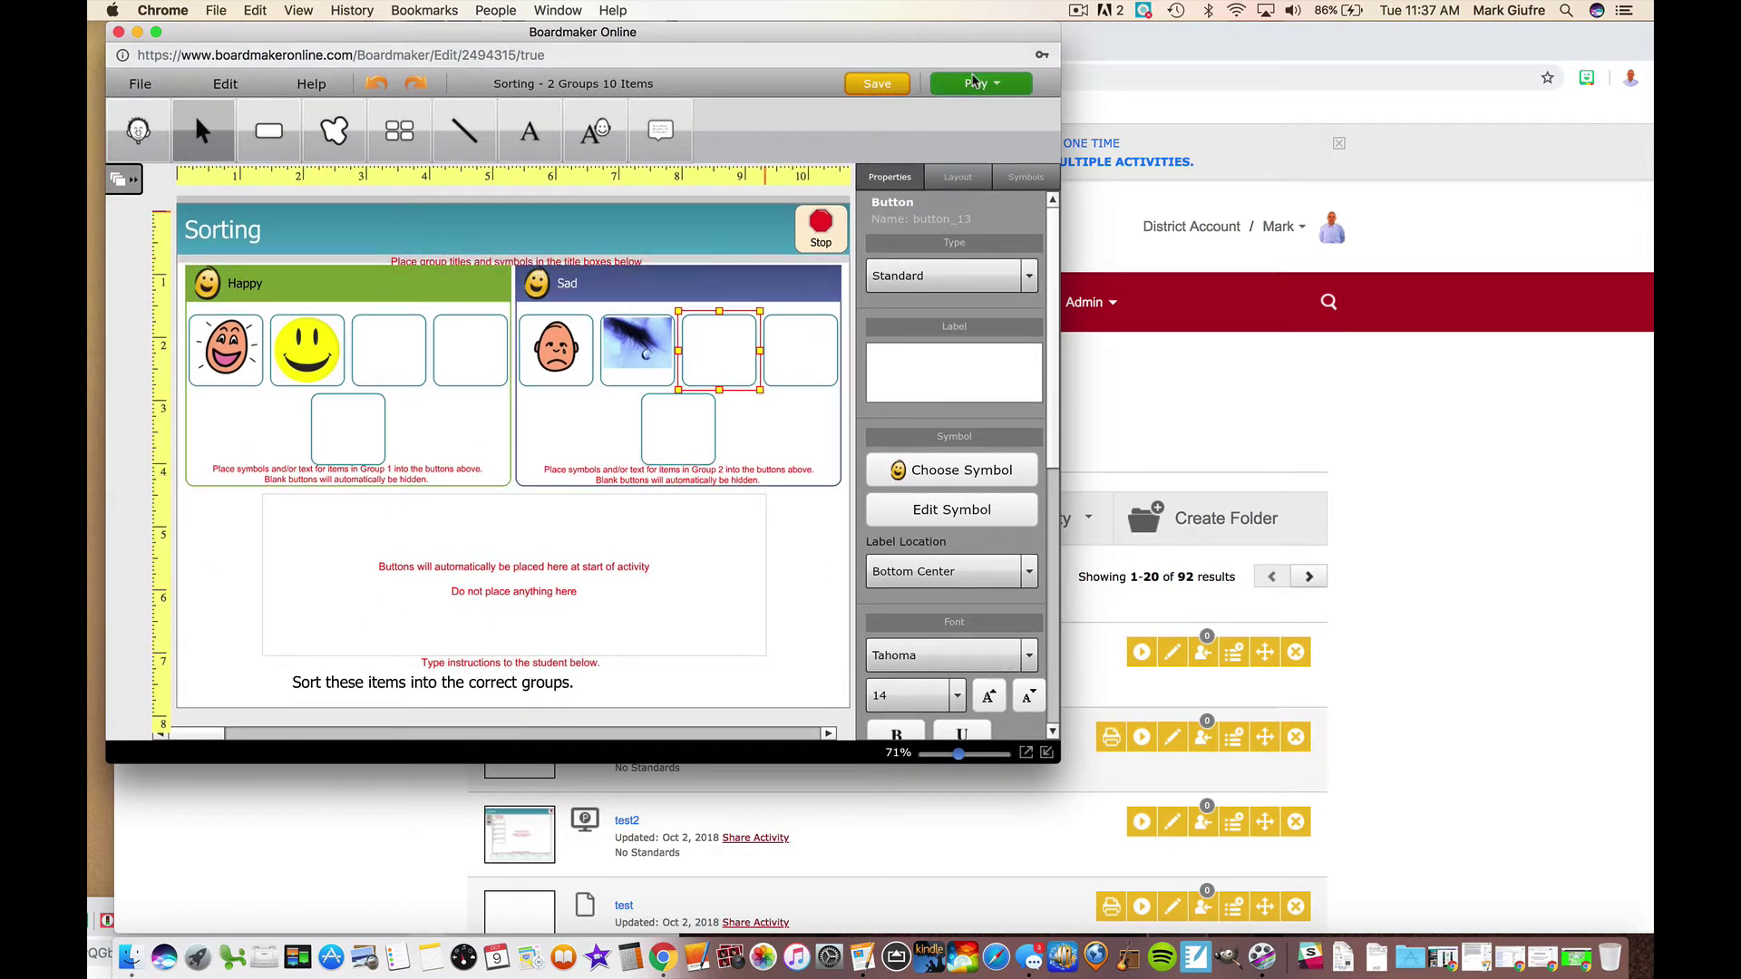
click(977, 82)
click(970, 110)
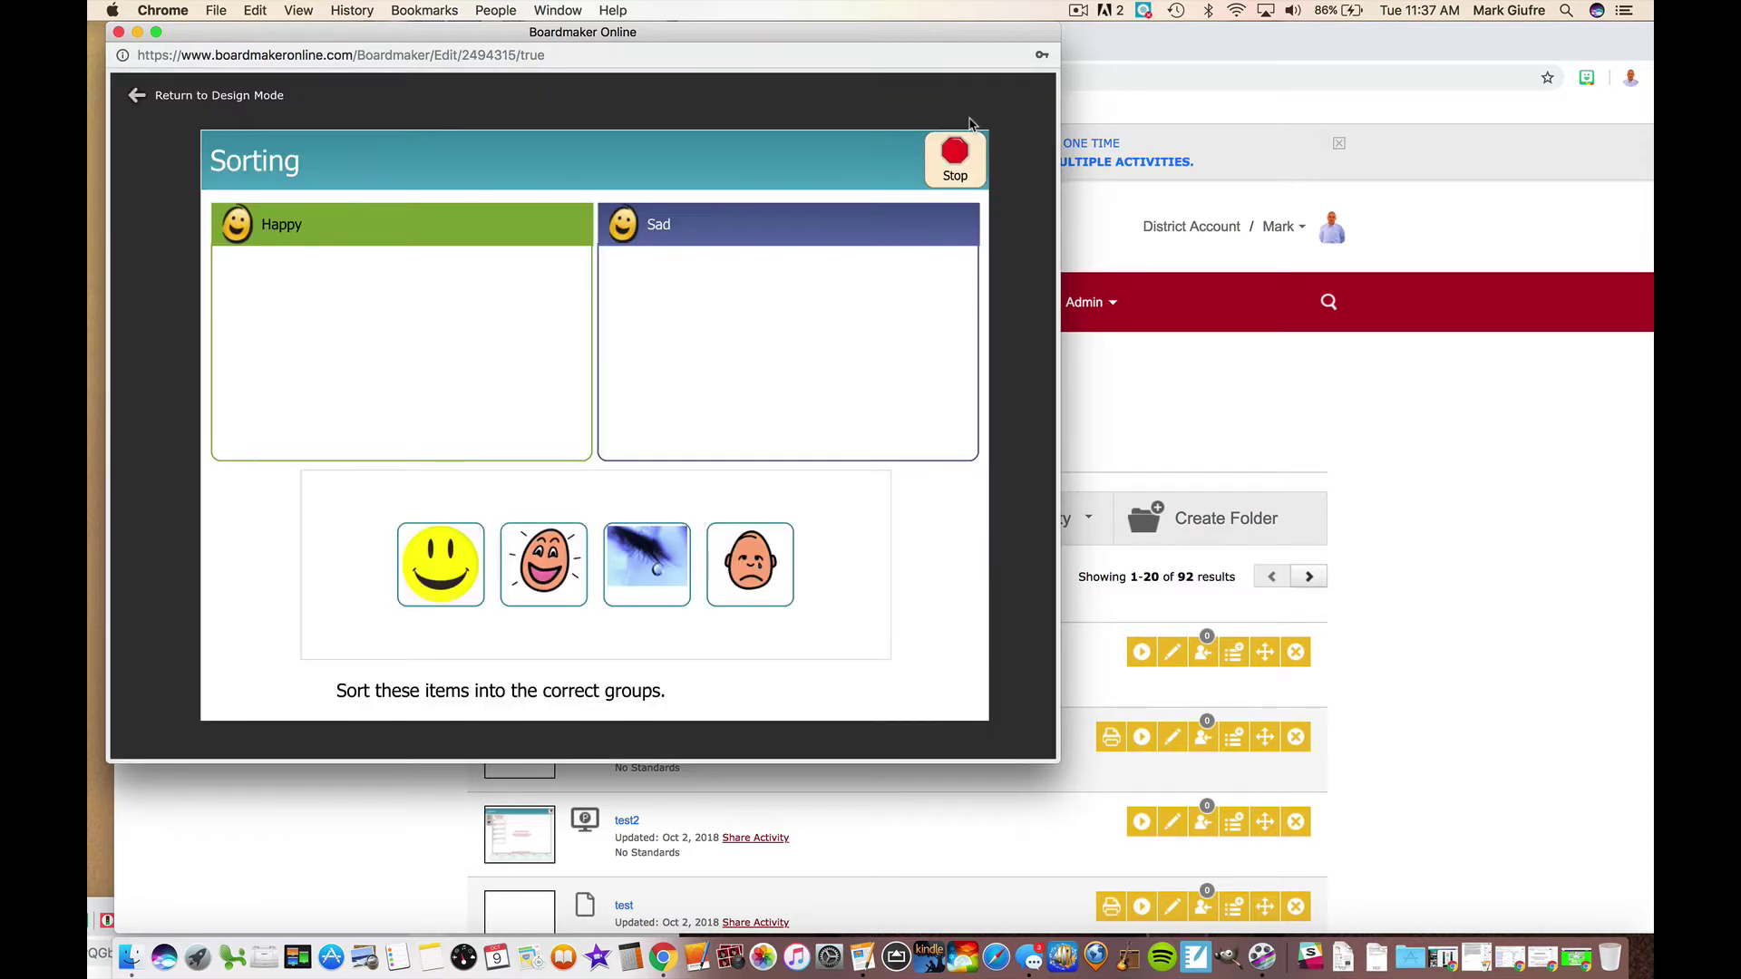
drag(544, 562, 376, 345)
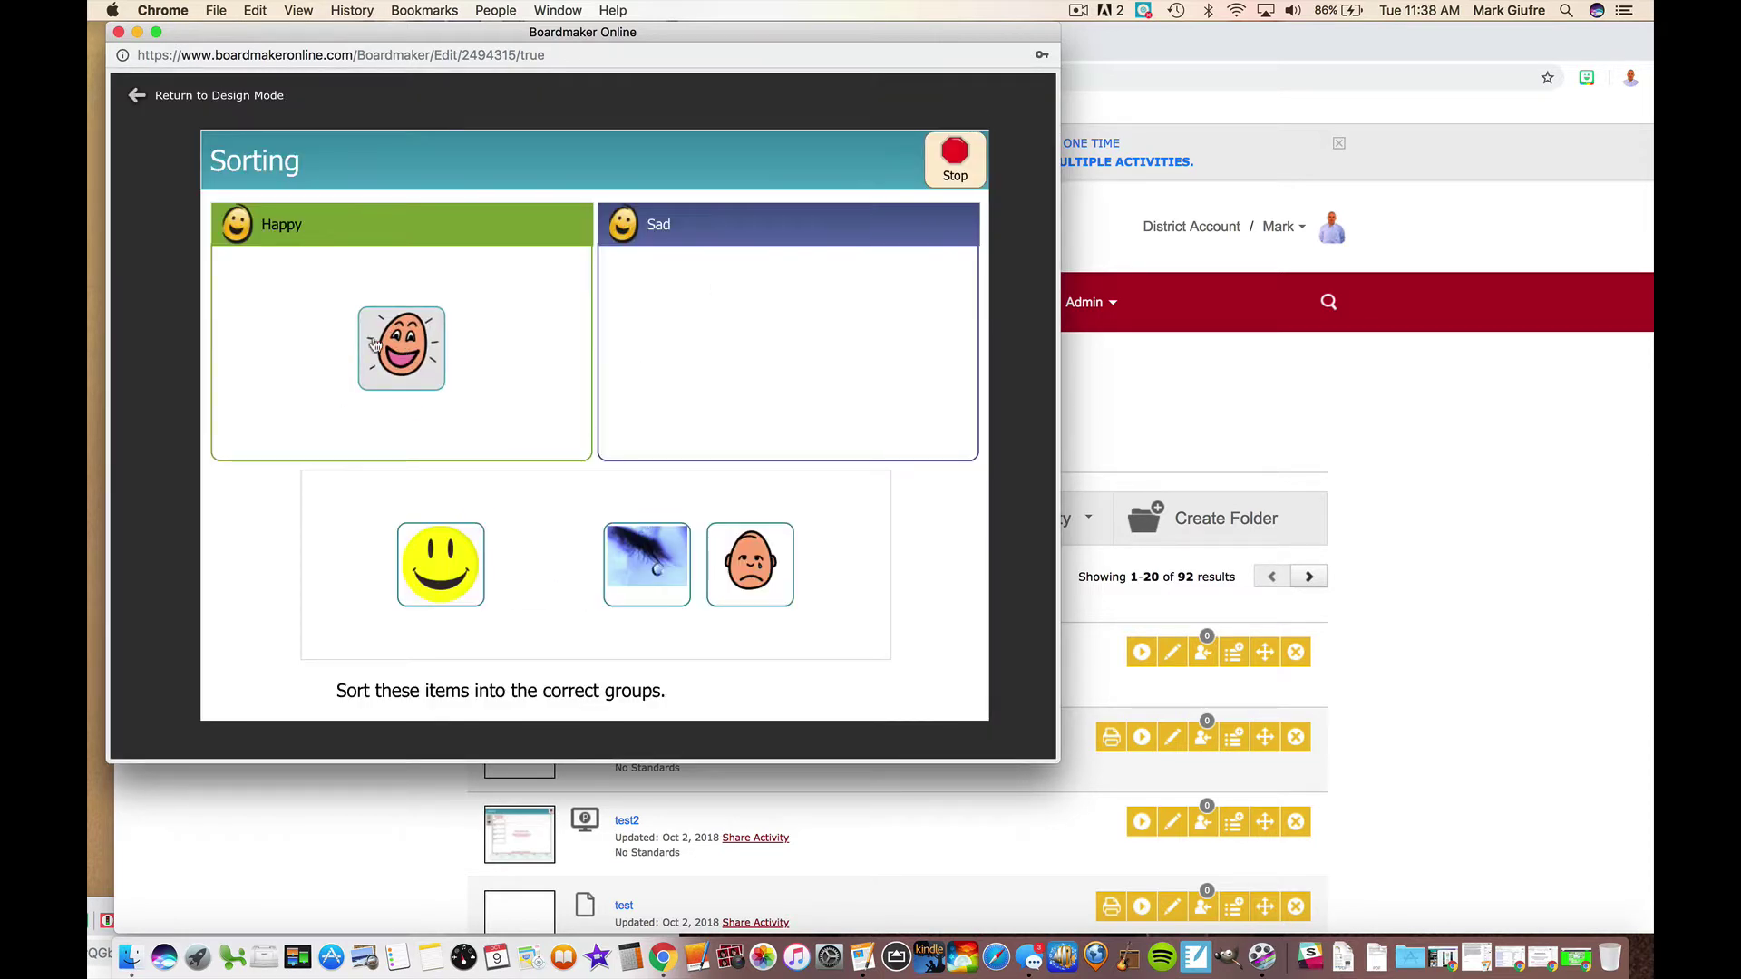
drag(441, 557, 283, 333)
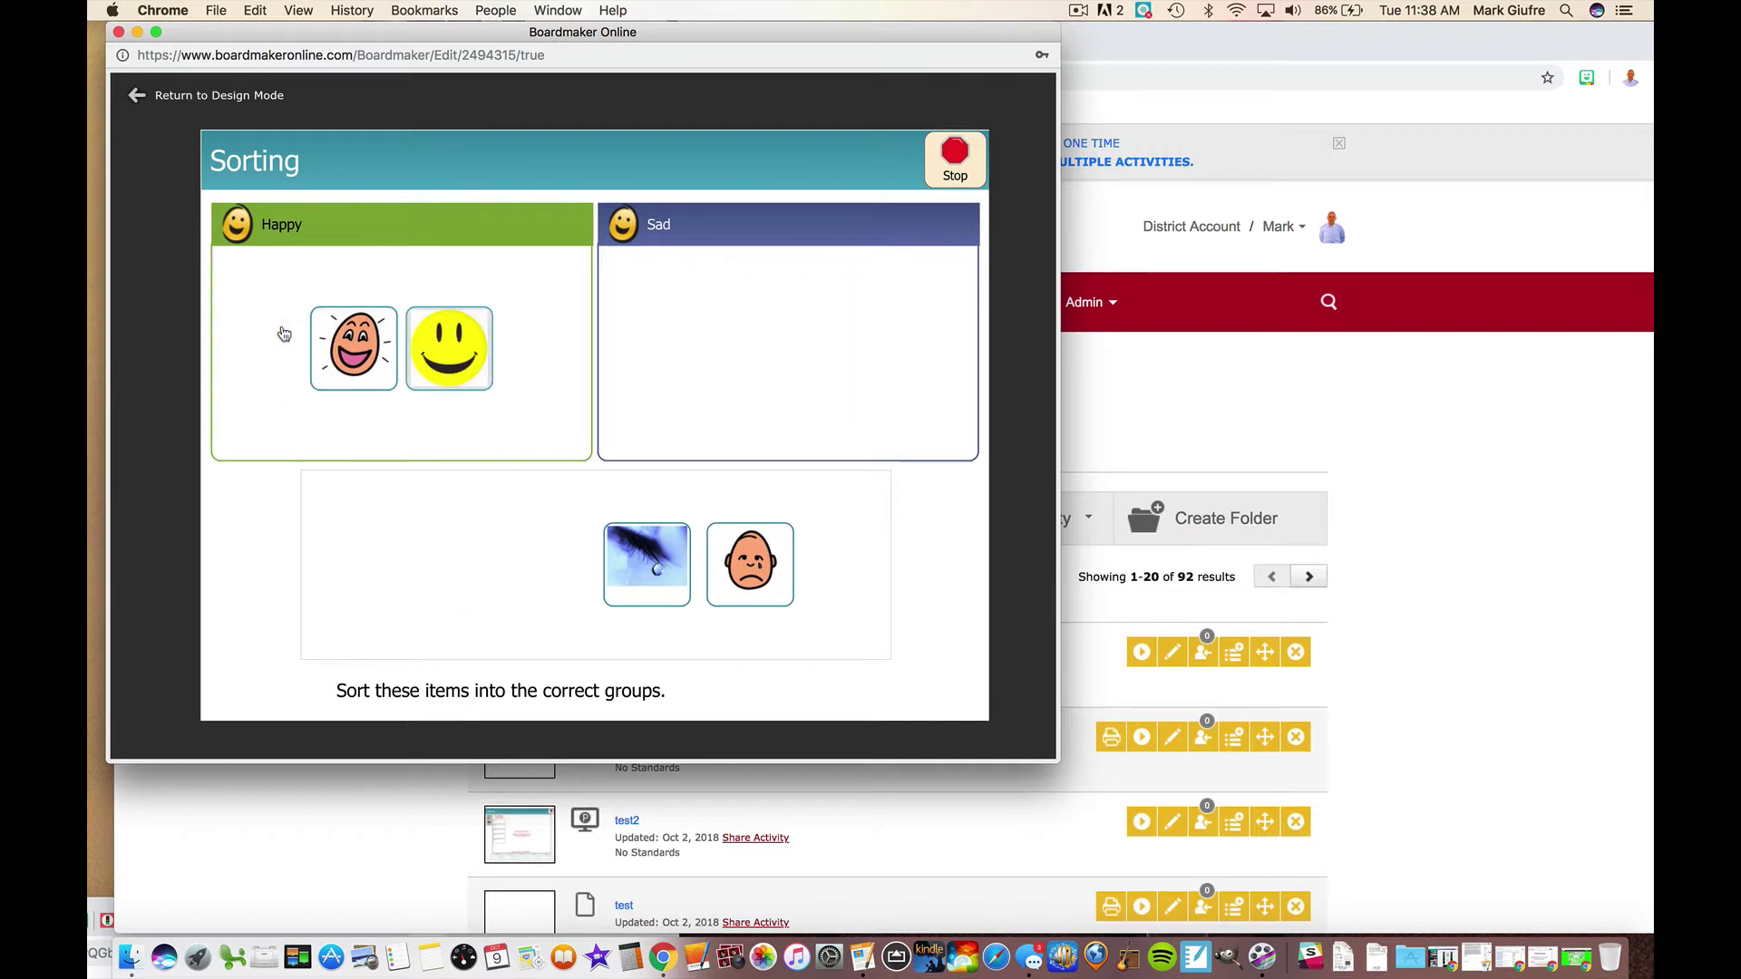
drag(655, 548, 742, 305)
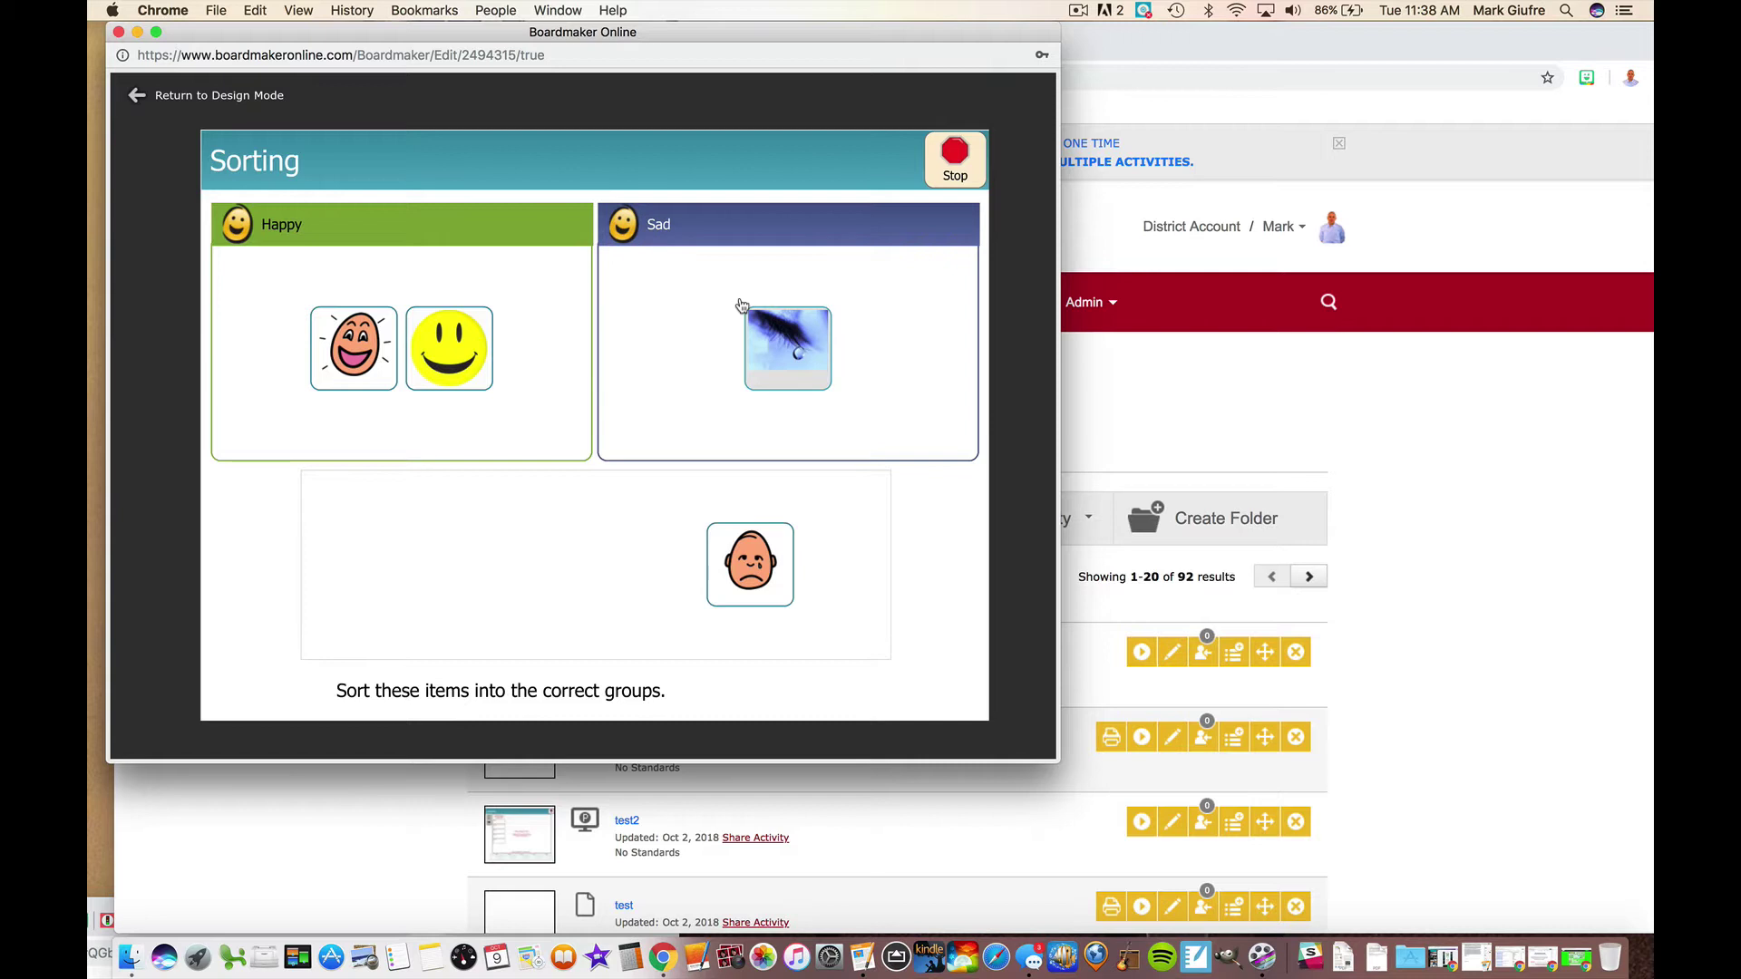
drag(750, 557, 695, 311)
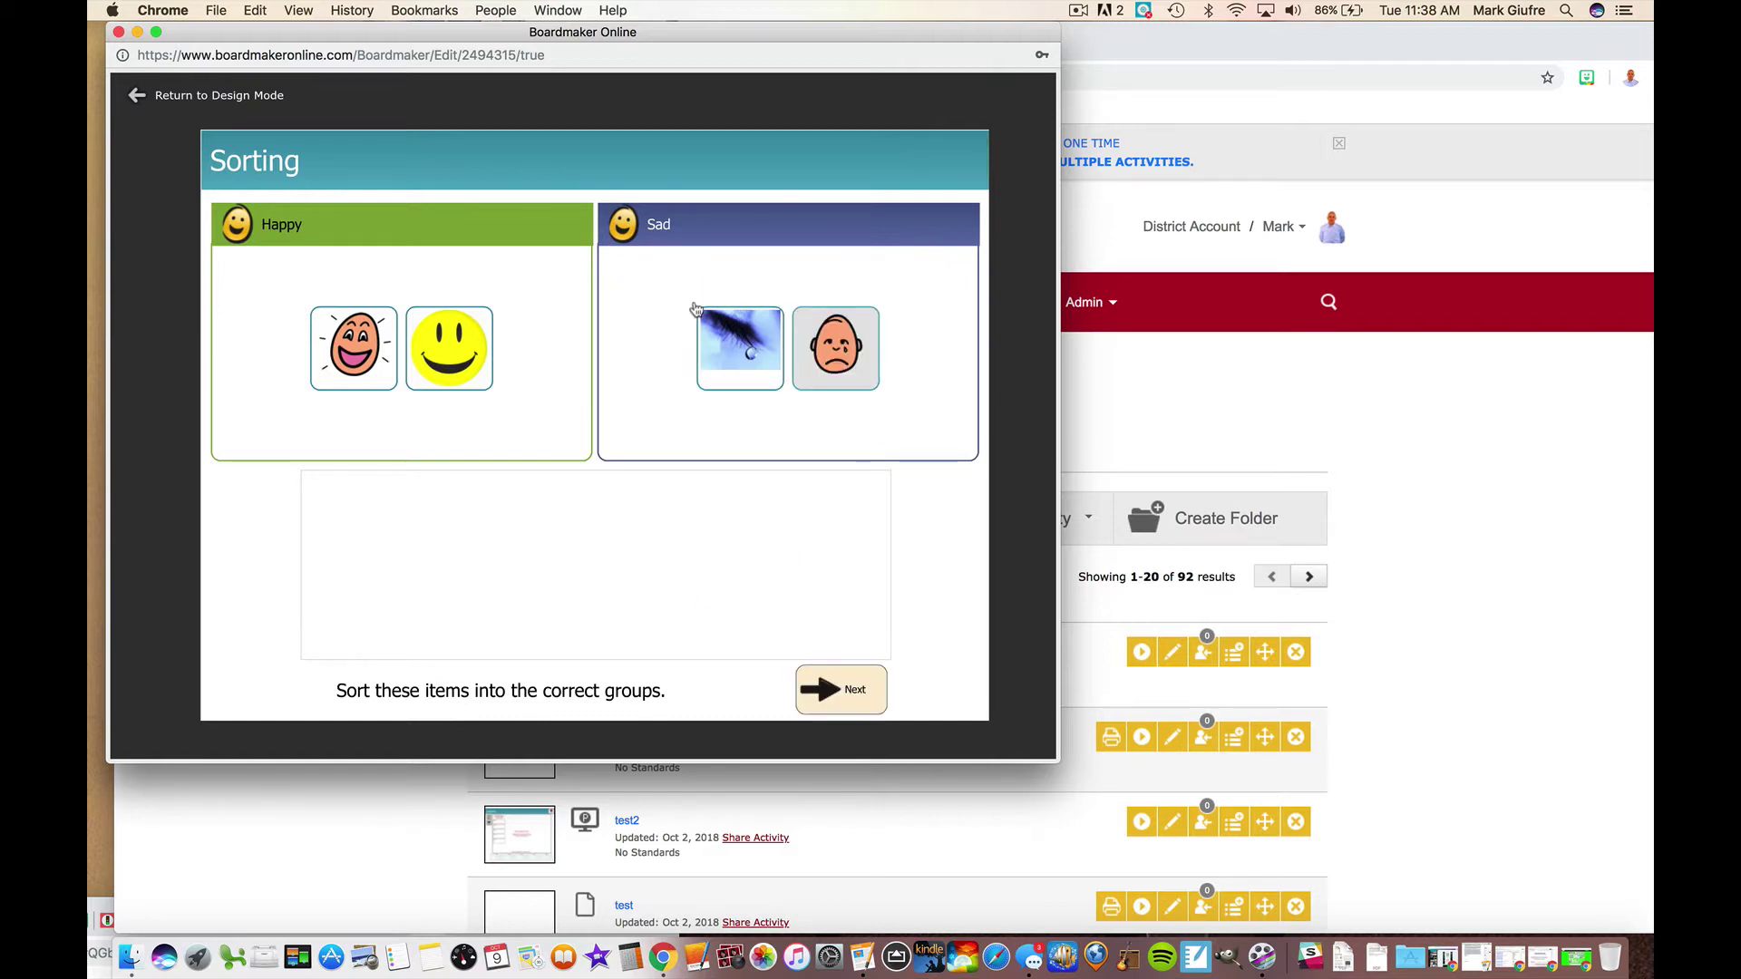
click(815, 689)
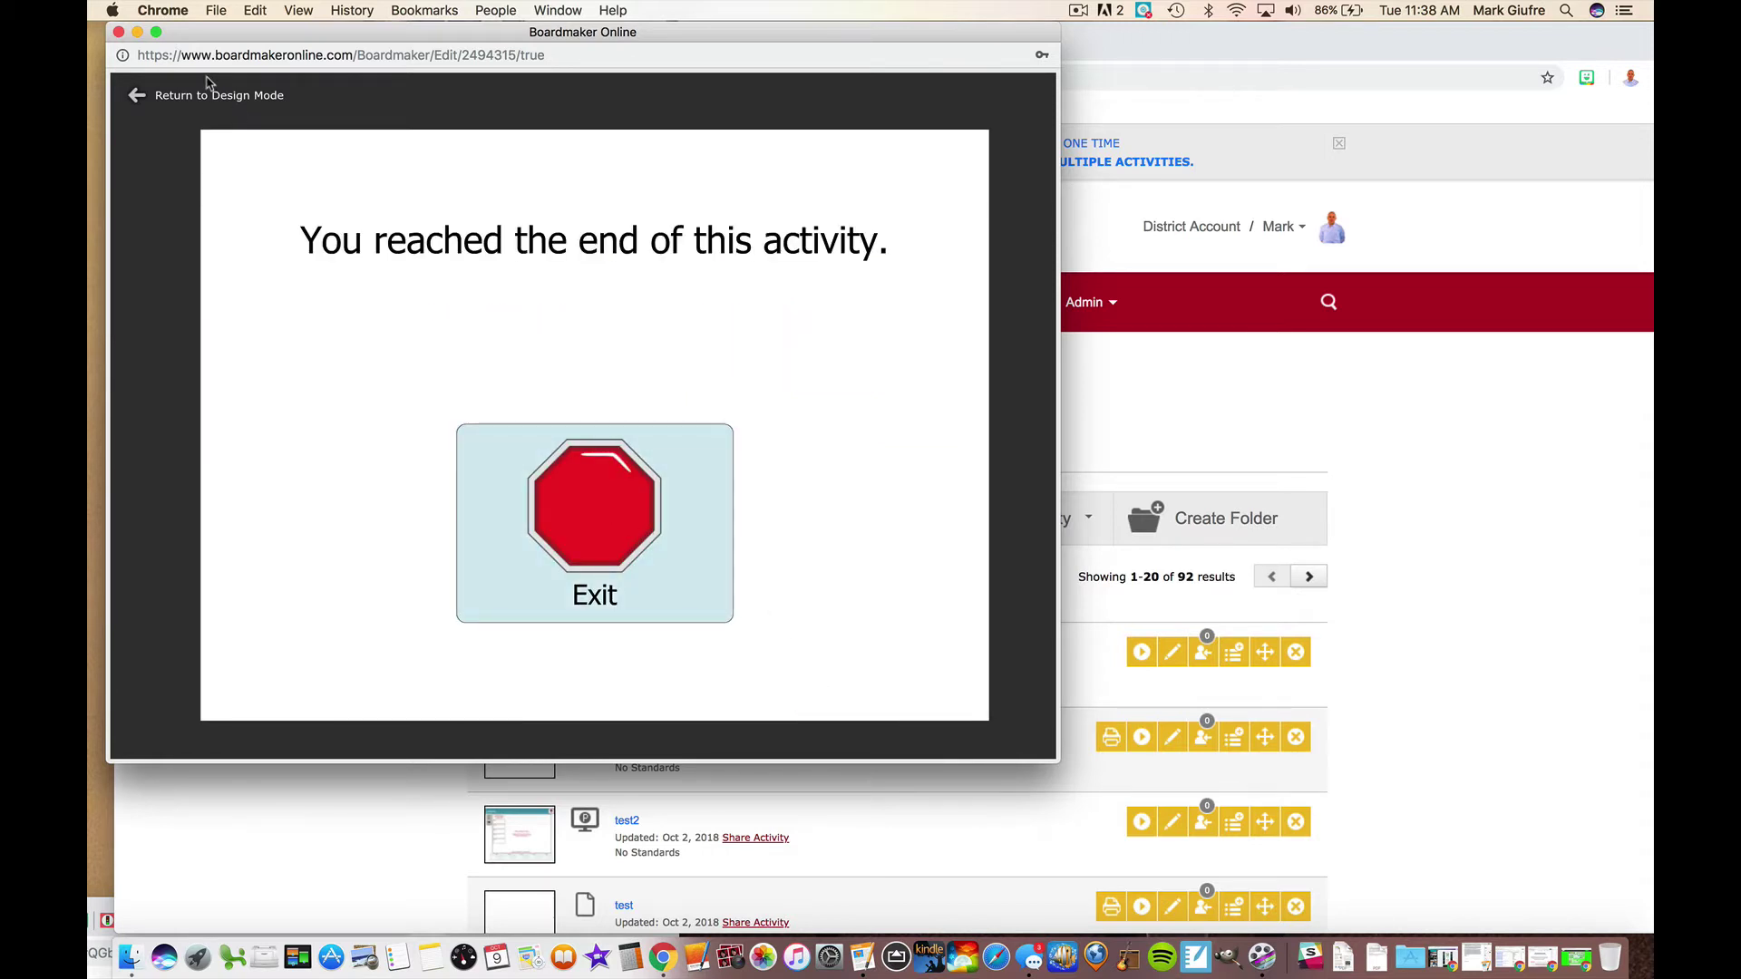
click(137, 95)
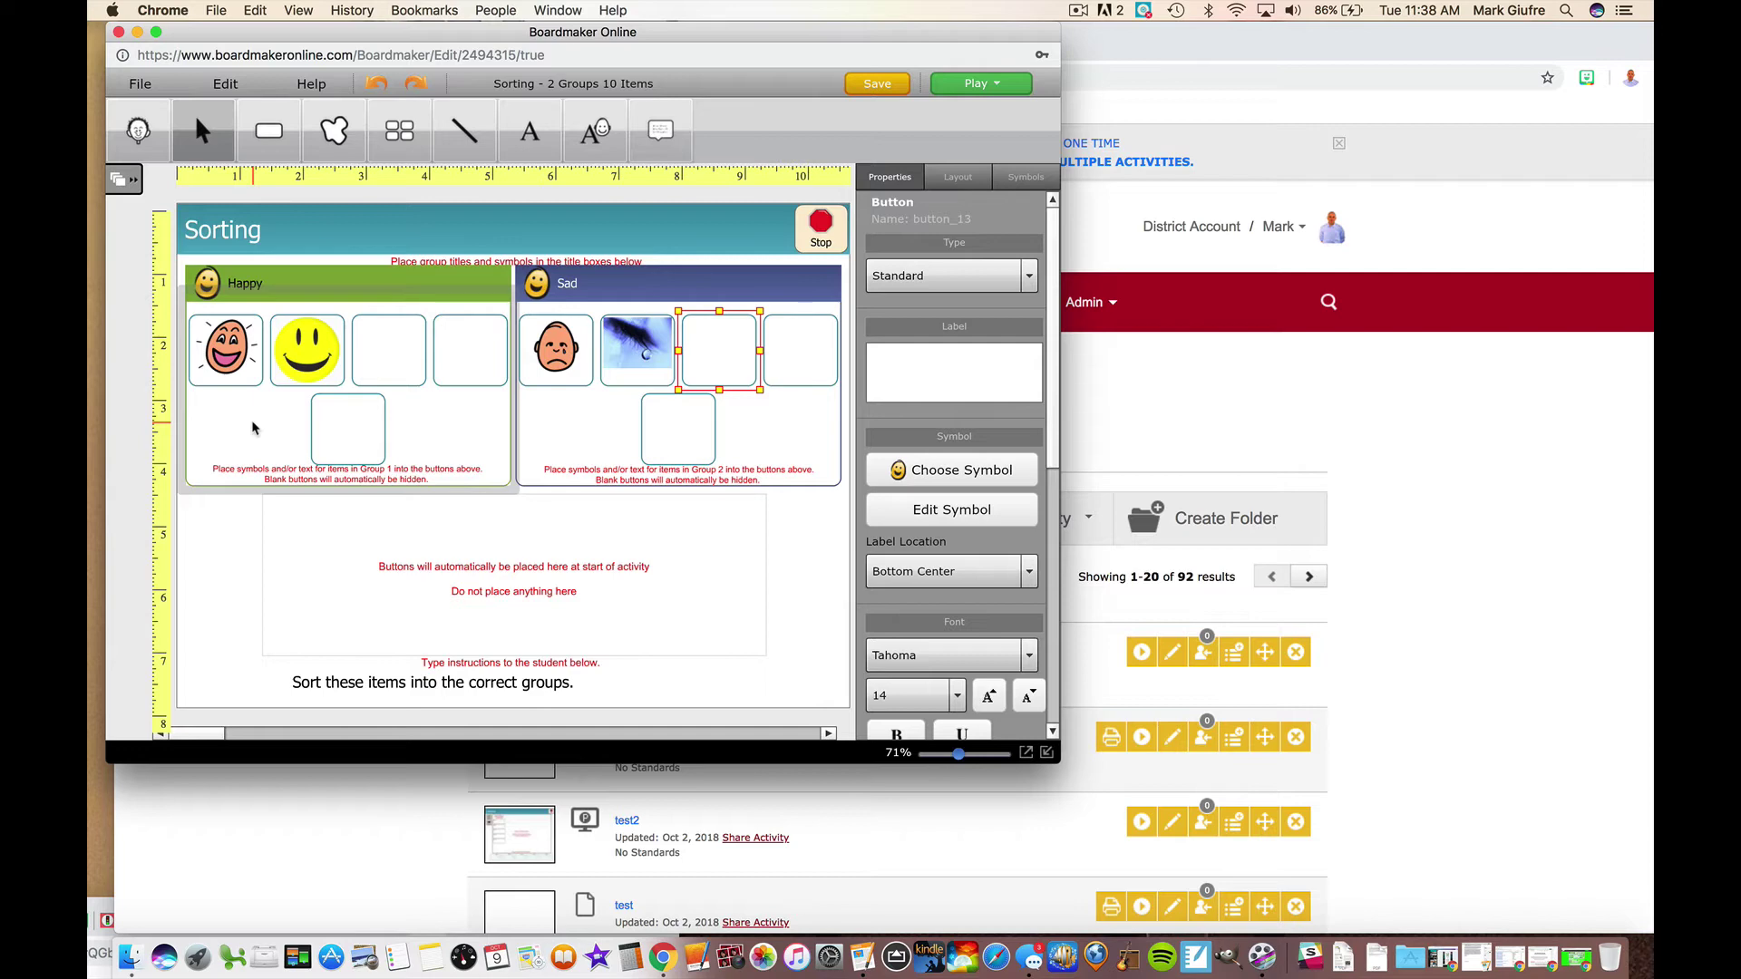
Step: Leave the activity editor and start a new activity from a template in My Boardmaker
click(119, 33)
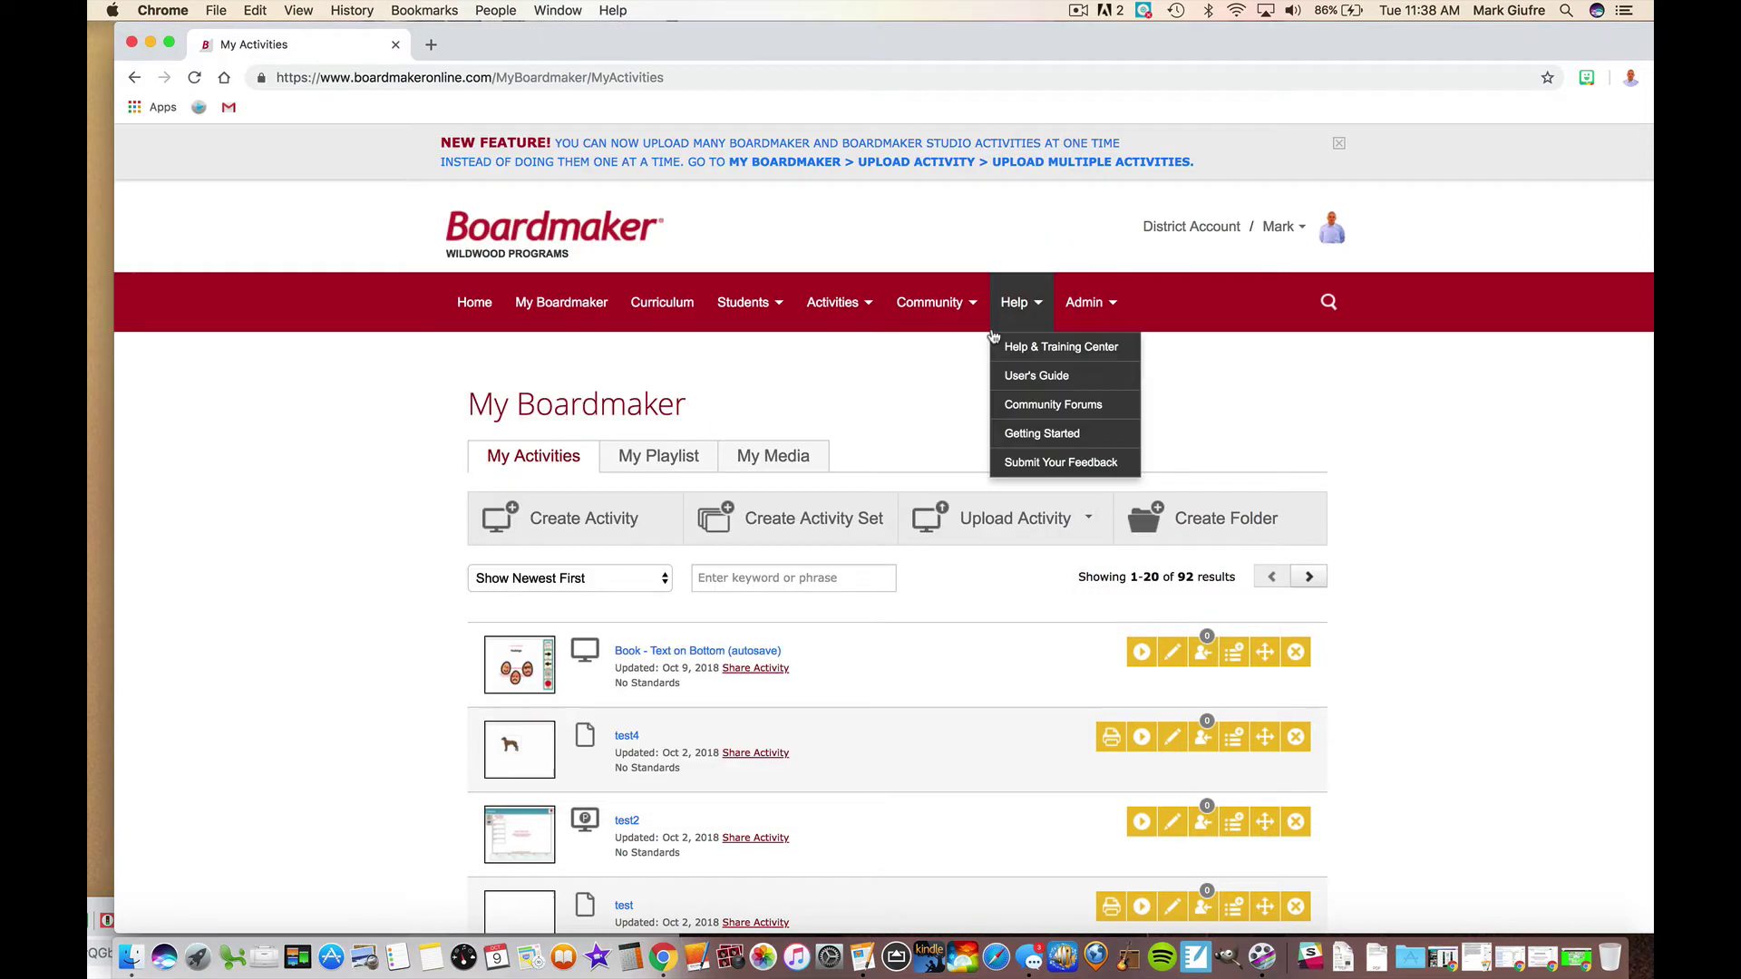
click(995, 332)
click(563, 324)
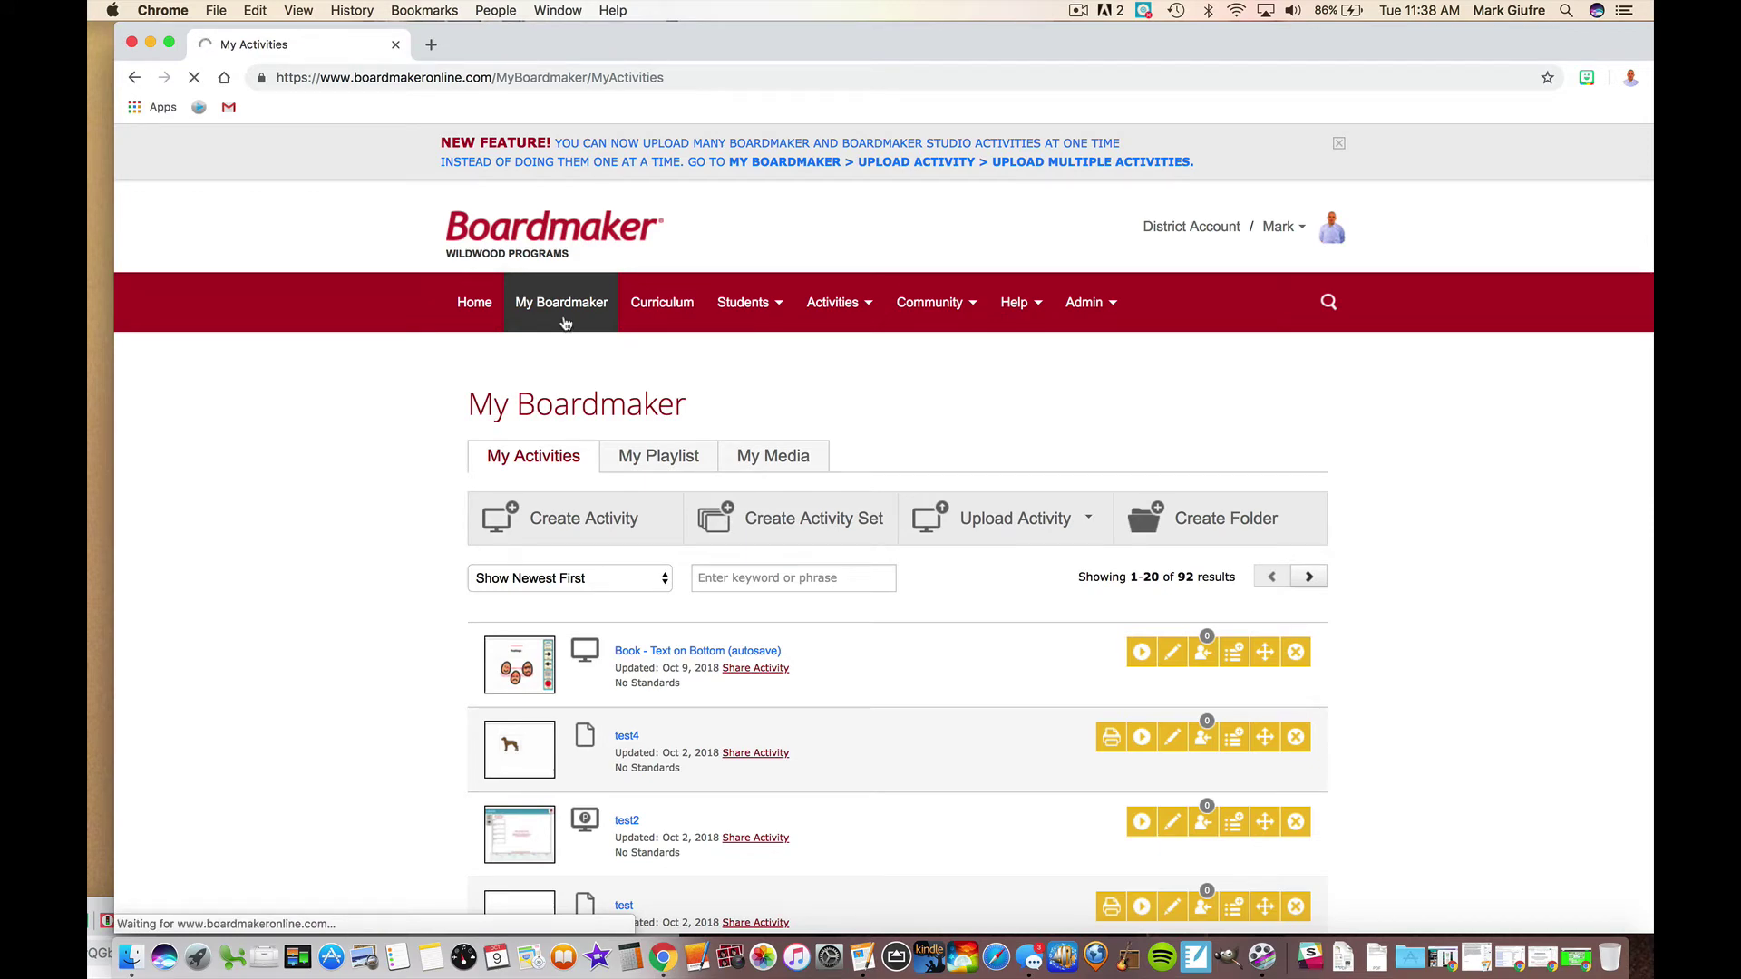
click(631, 535)
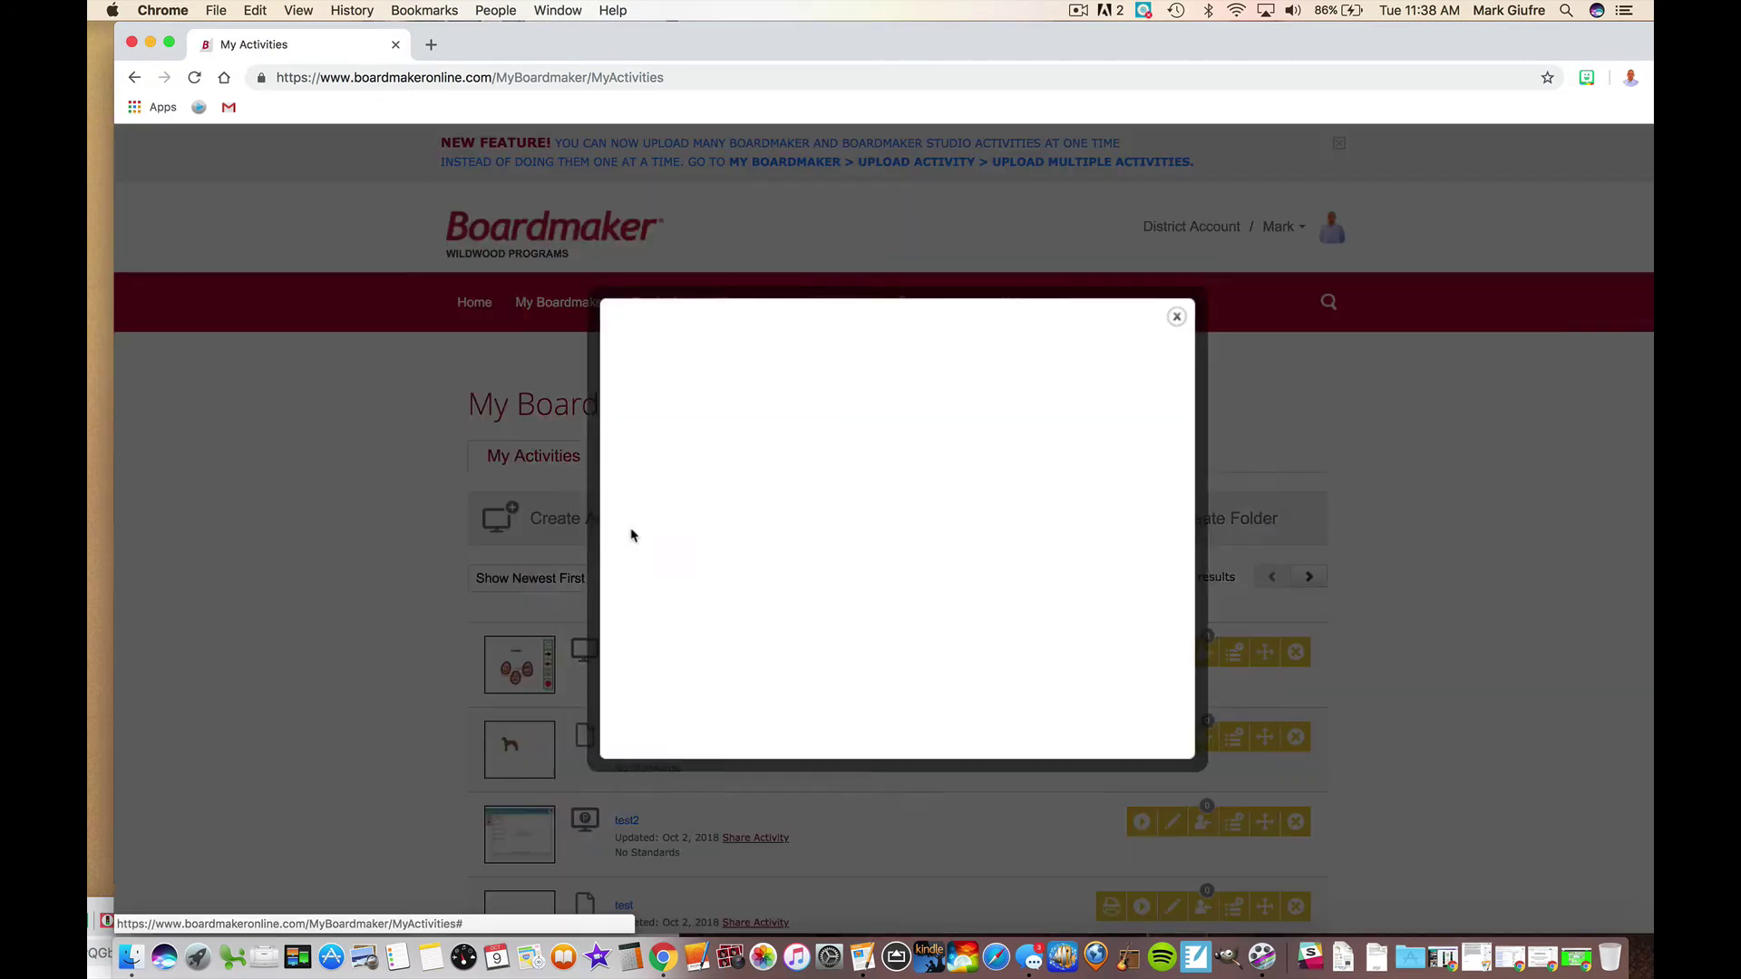
Step: Filter the templates to the Games type and browse its 16 templates
scroll(682, 617, down, 3)
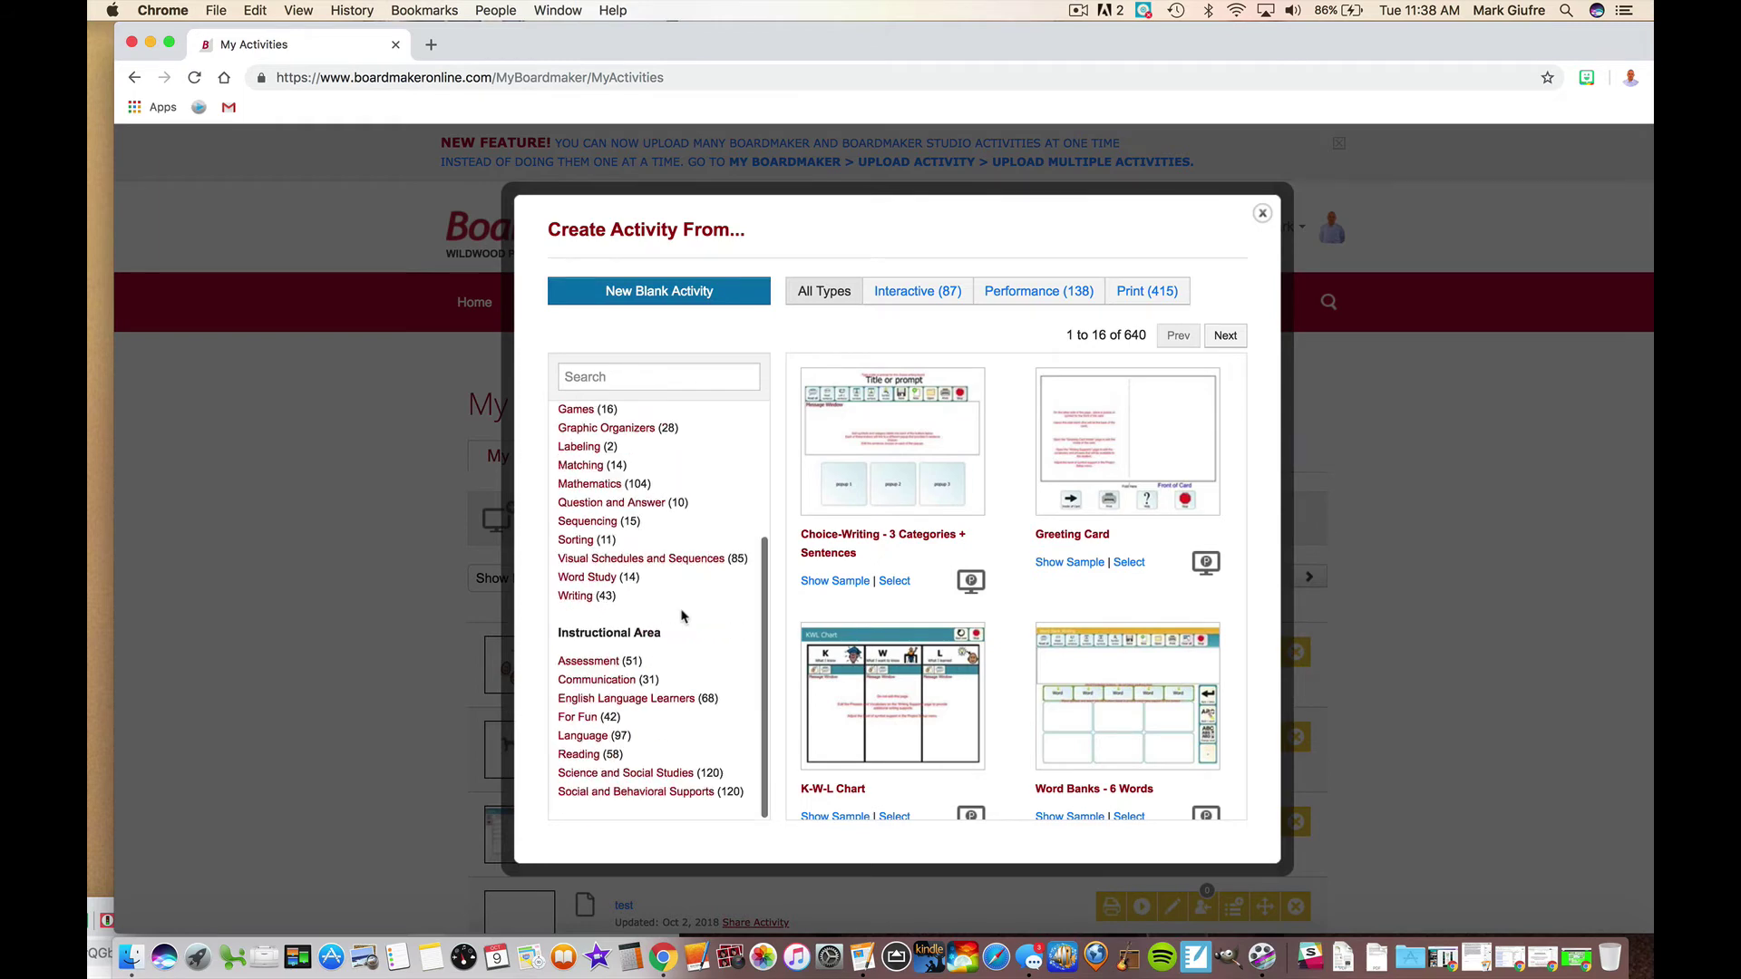
scroll(682, 617, up, 3)
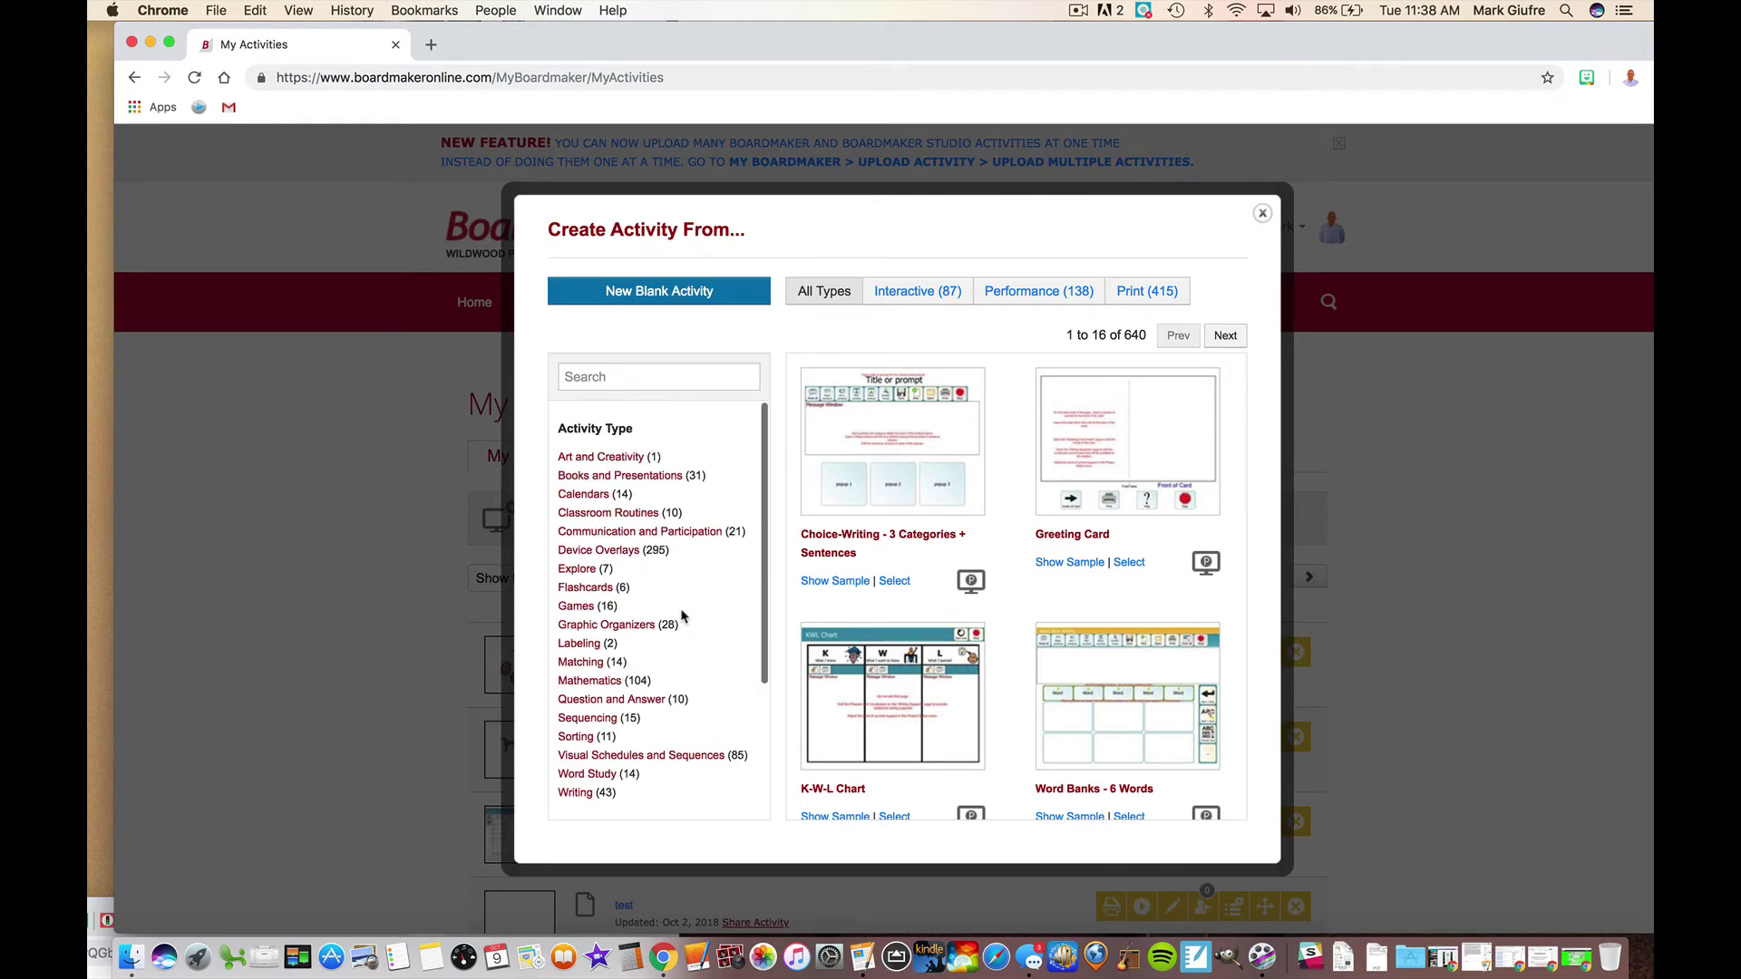
click(591, 569)
click(589, 588)
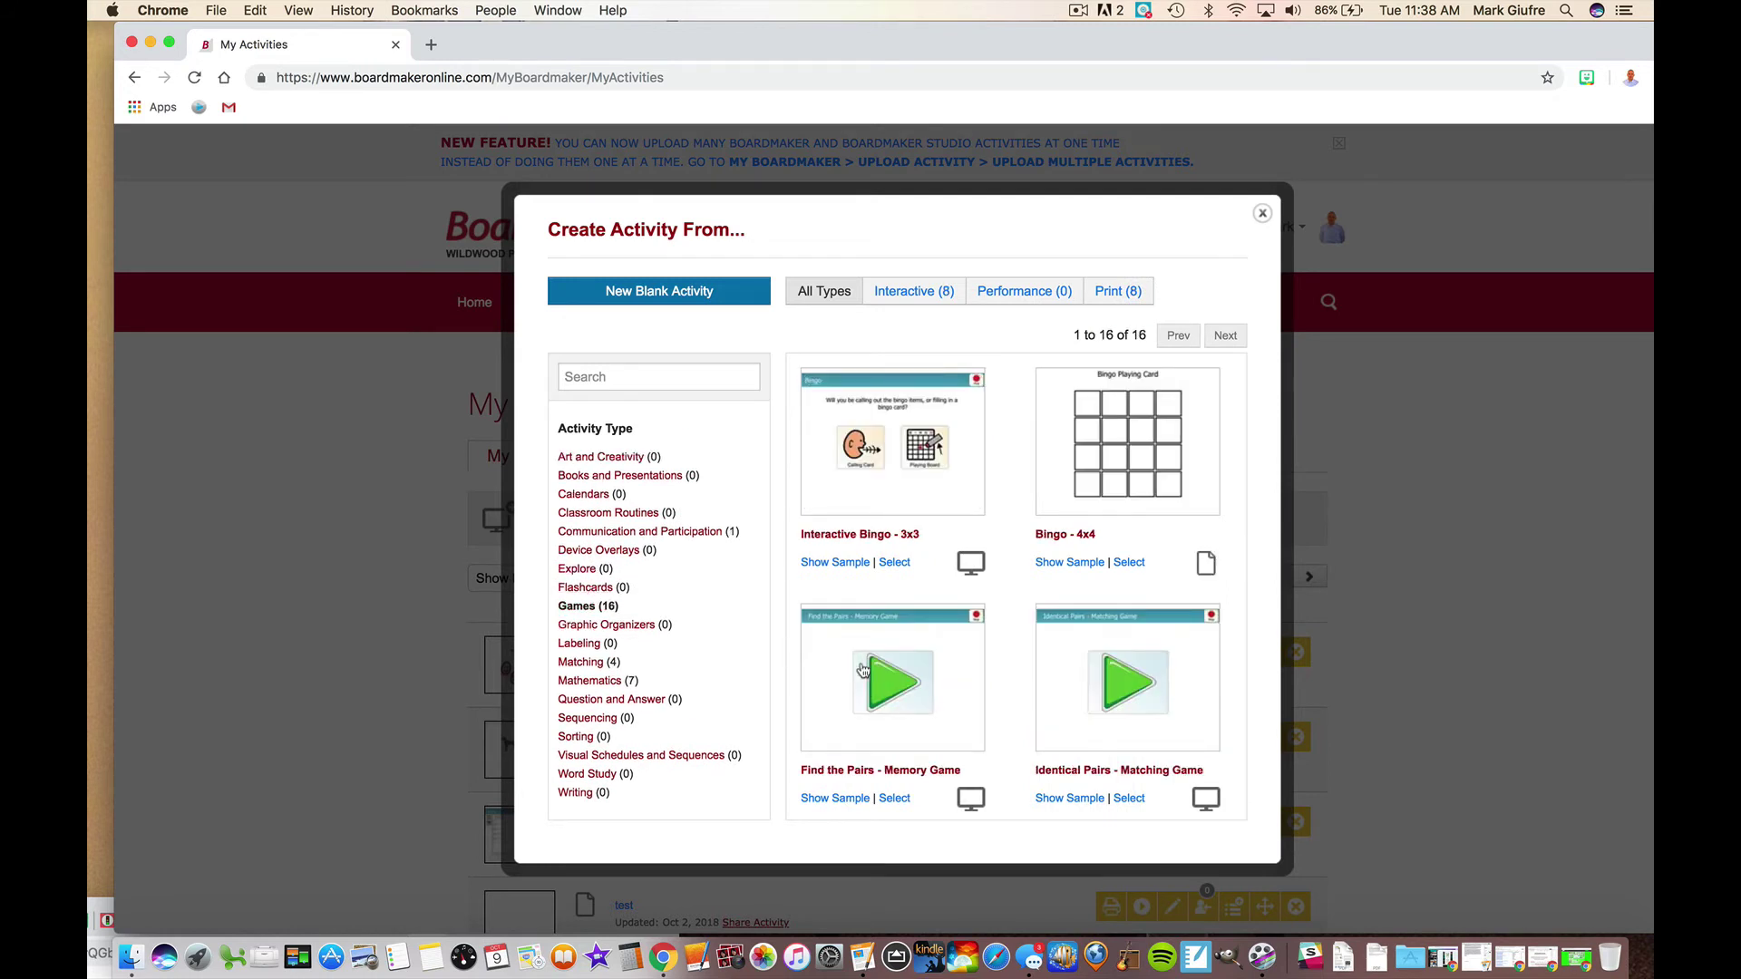
scroll(861, 669, down, 3)
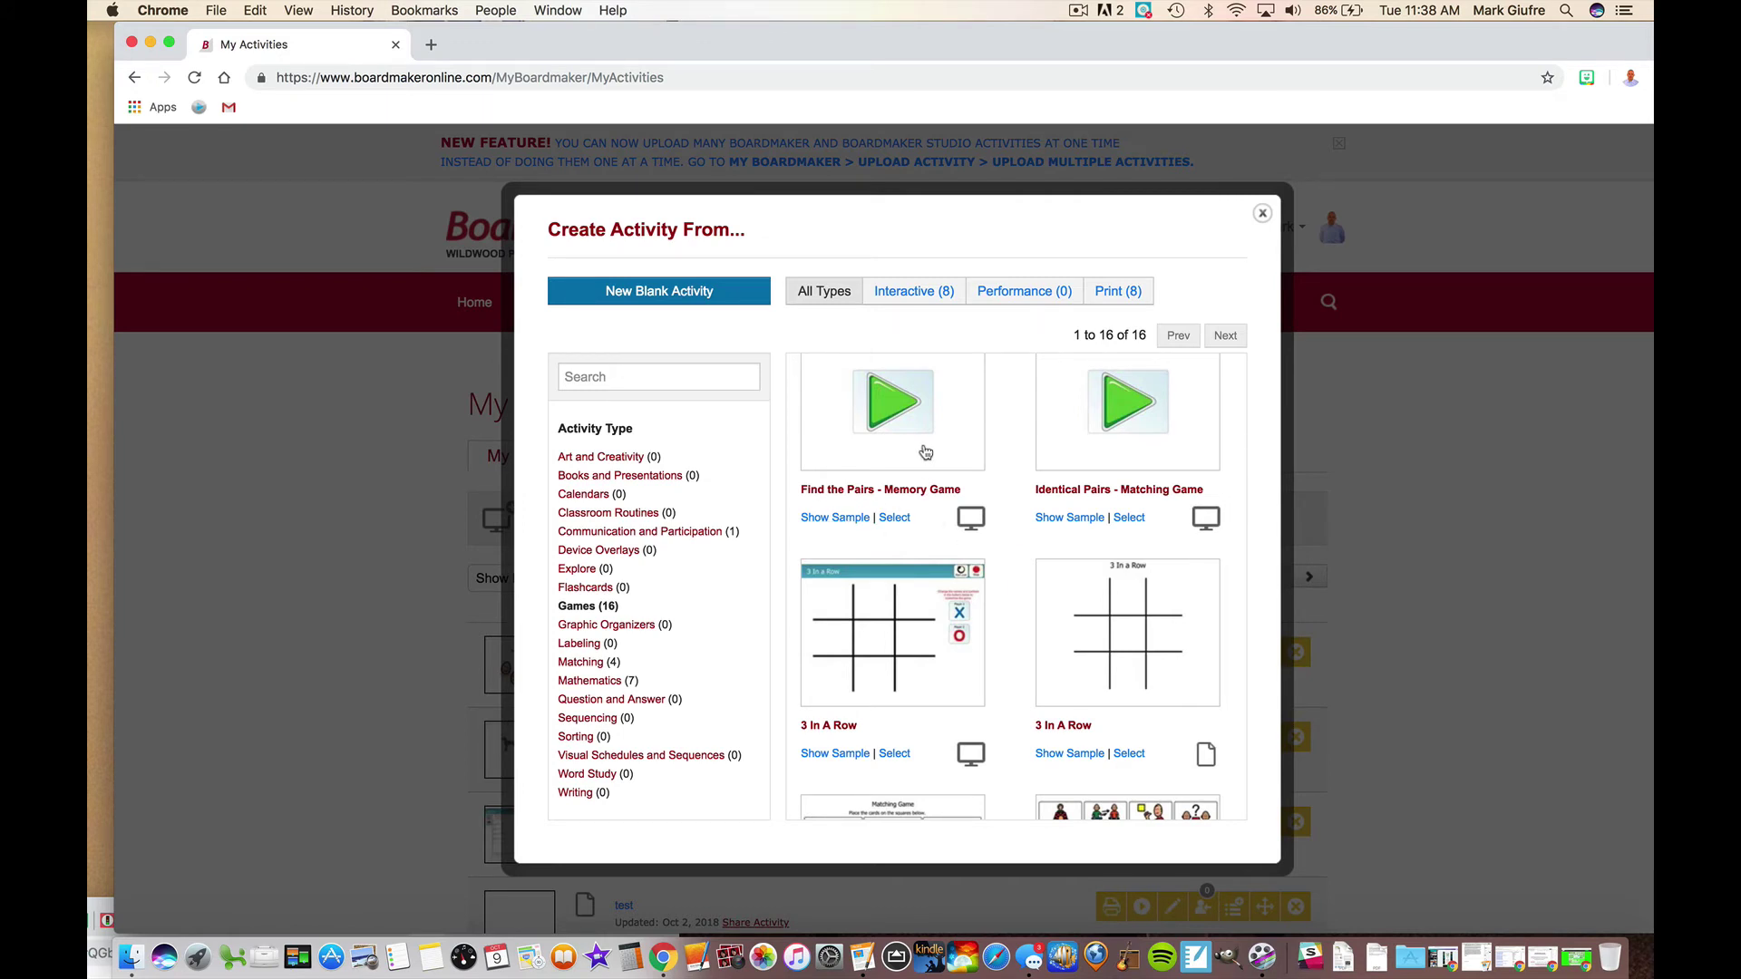
scroll(924, 452, down, 5)
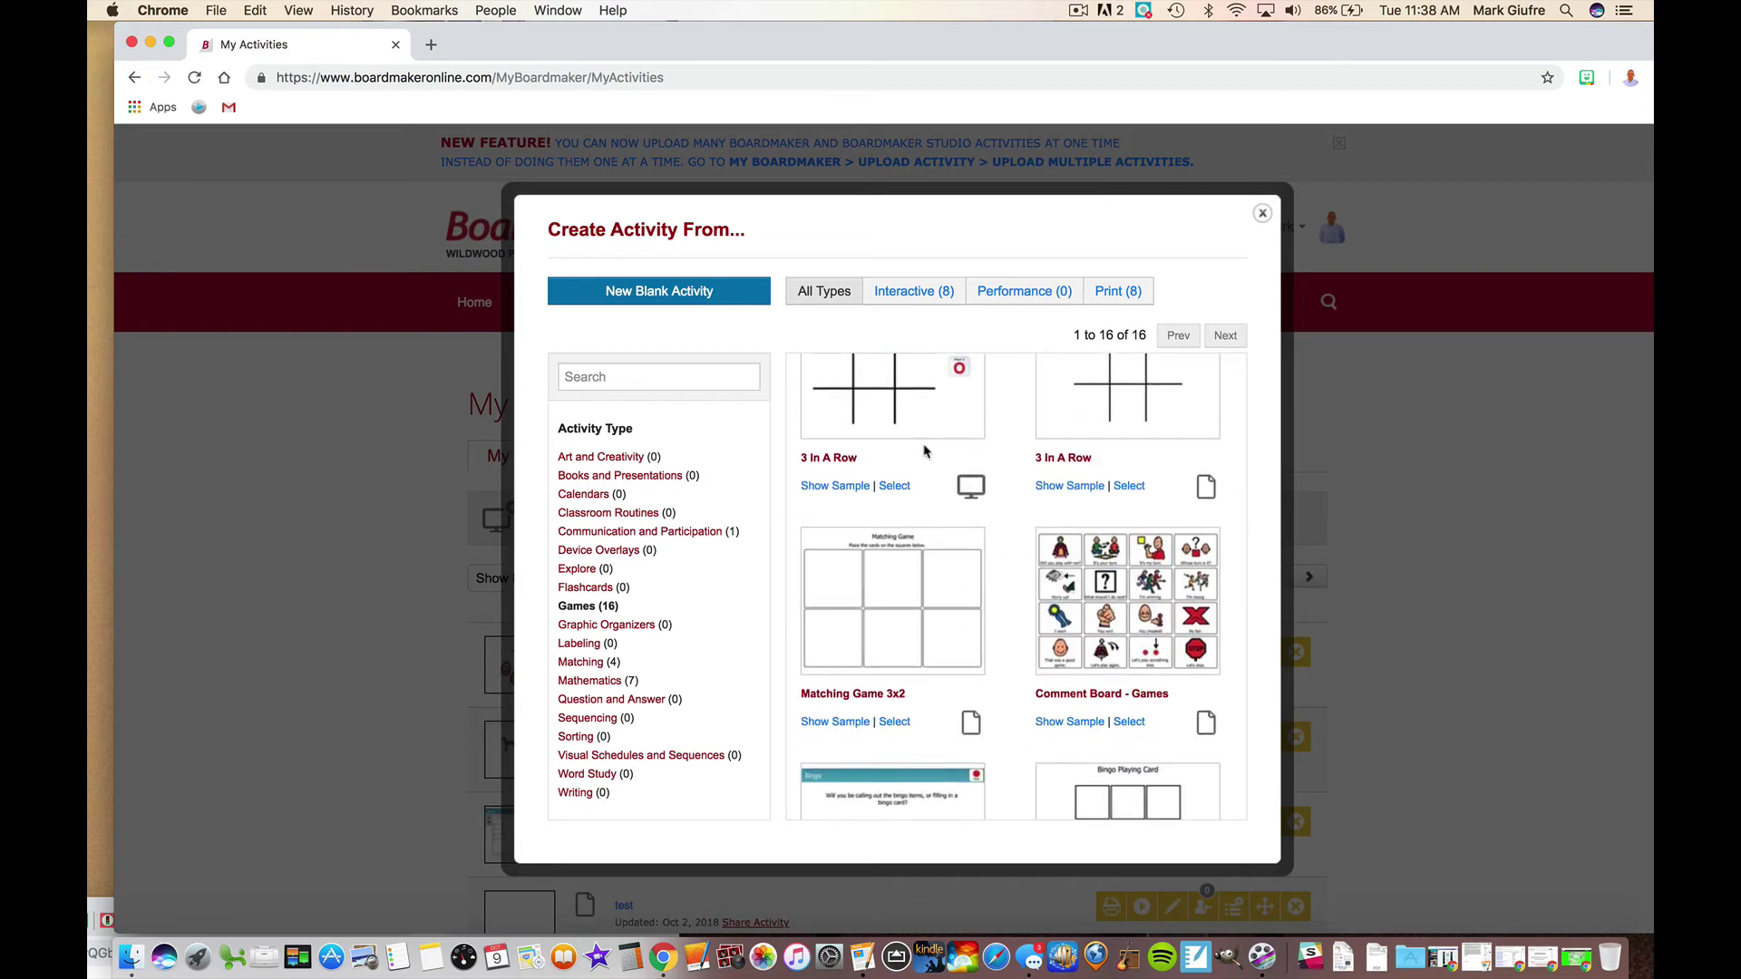
scroll(925, 452, down, 3)
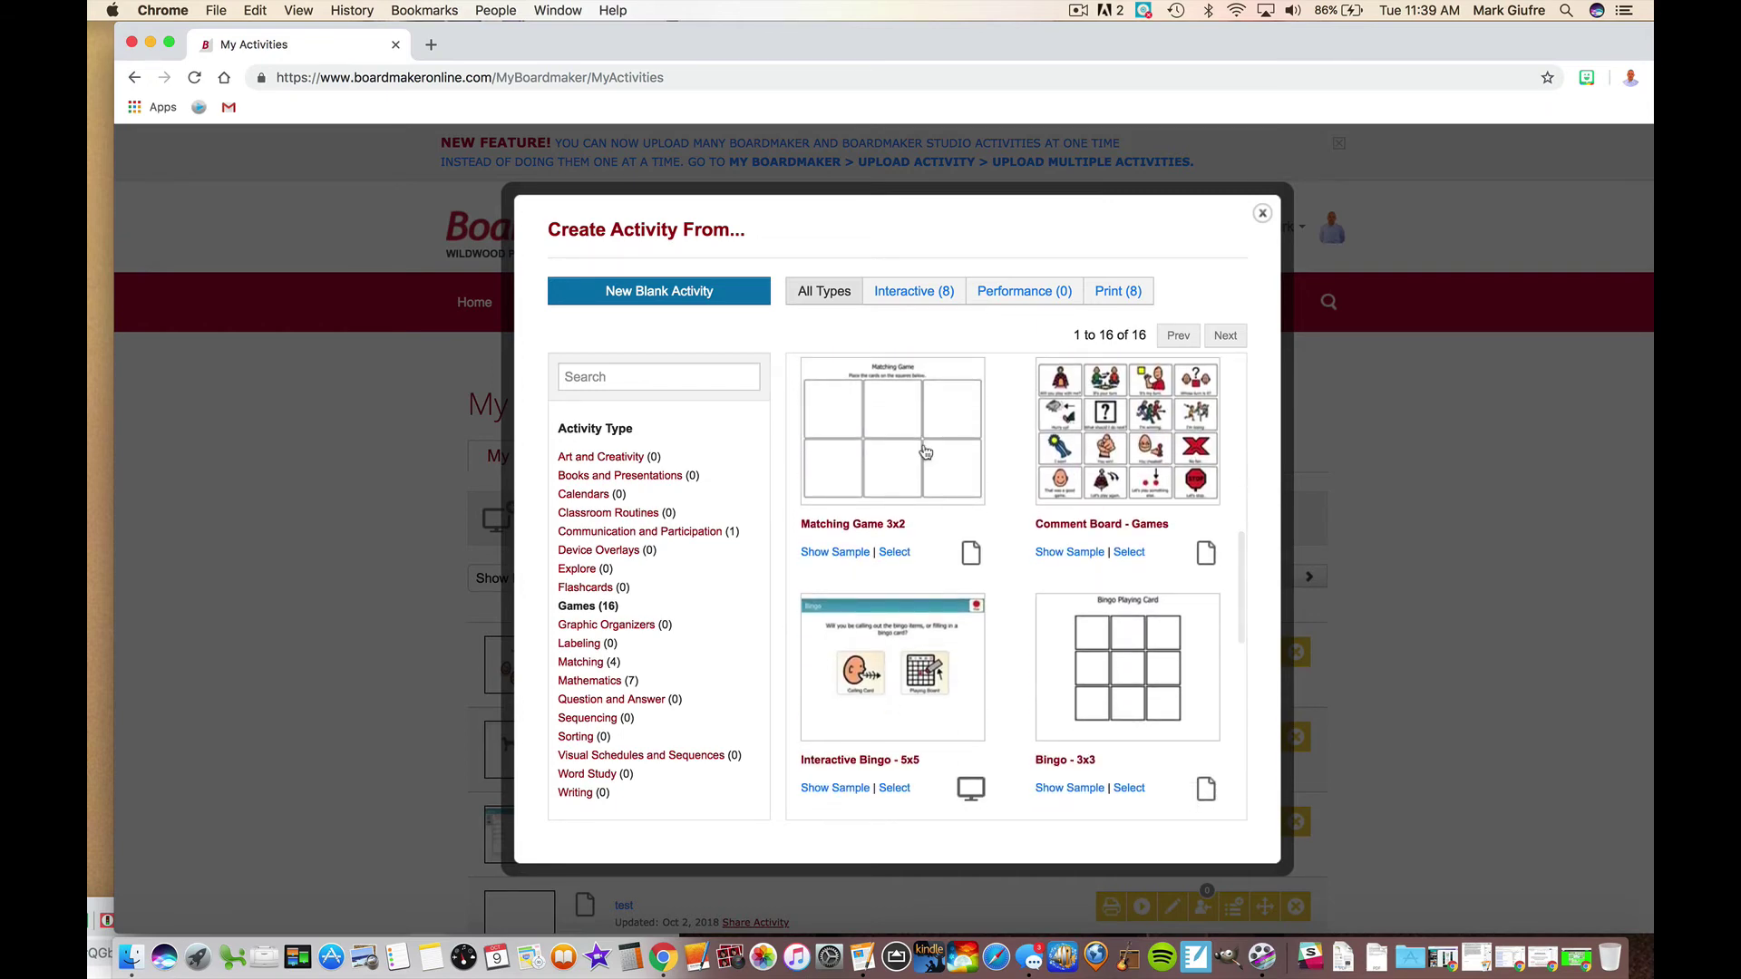
scroll(925, 451, down, 7)
scroll(925, 452, down, 5)
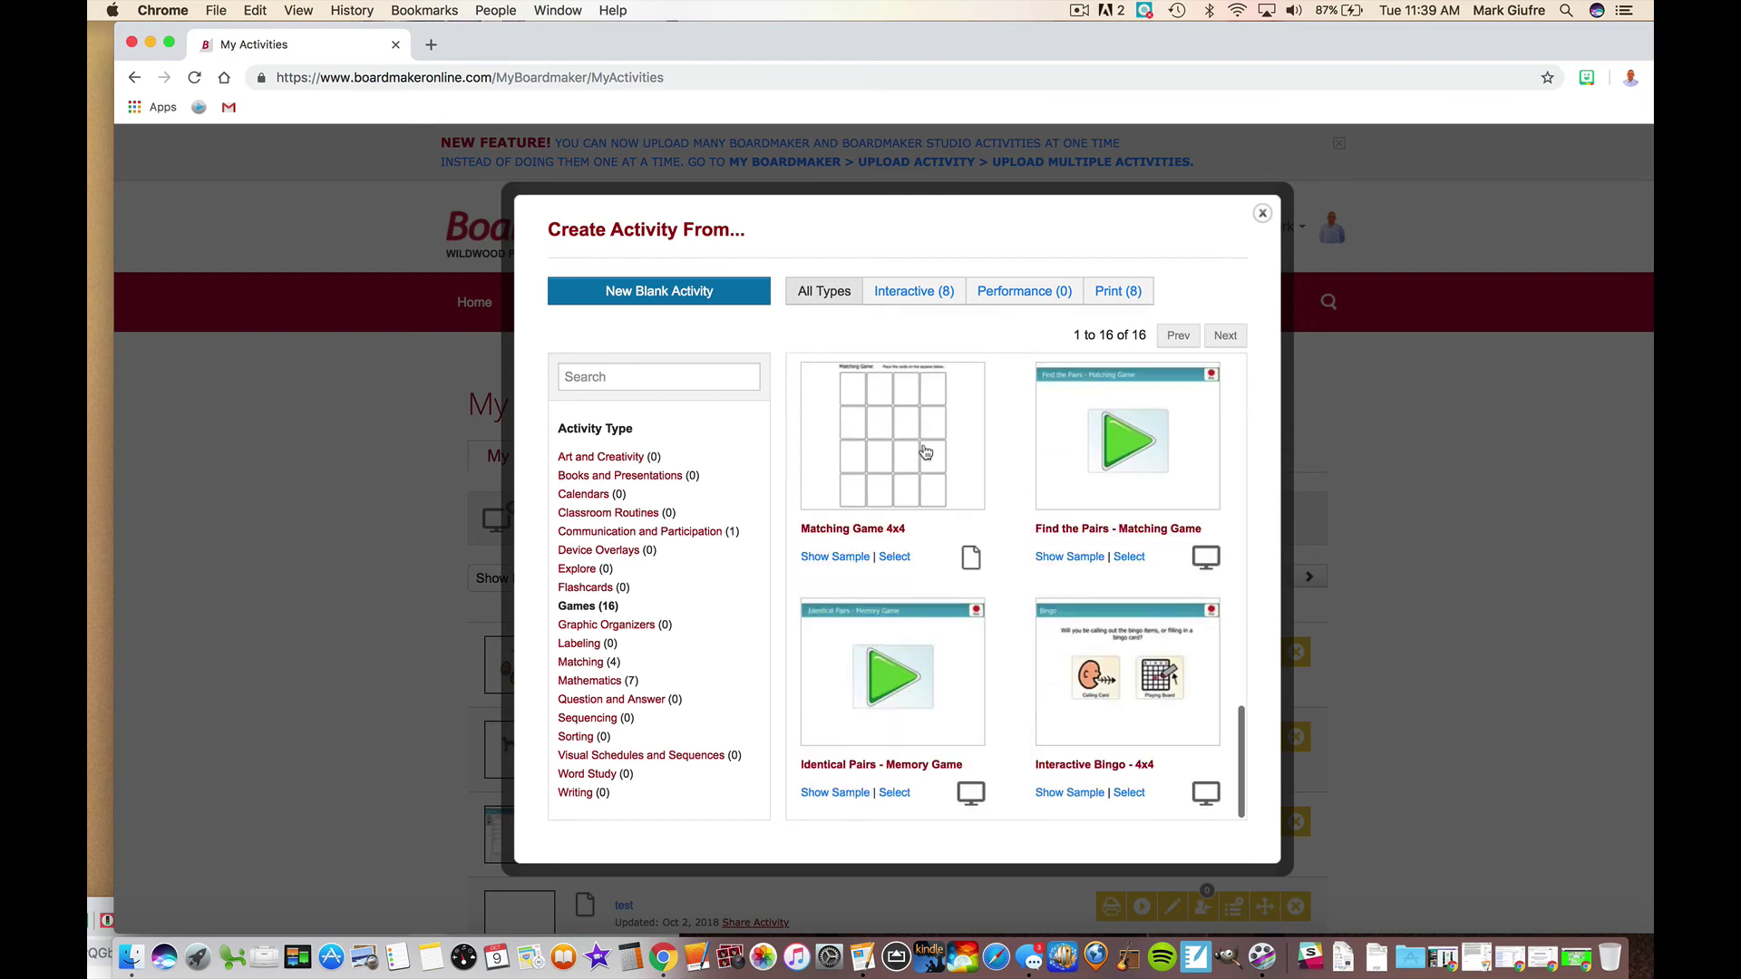
scroll(925, 449, up, 15)
scroll(920, 444, down, 9)
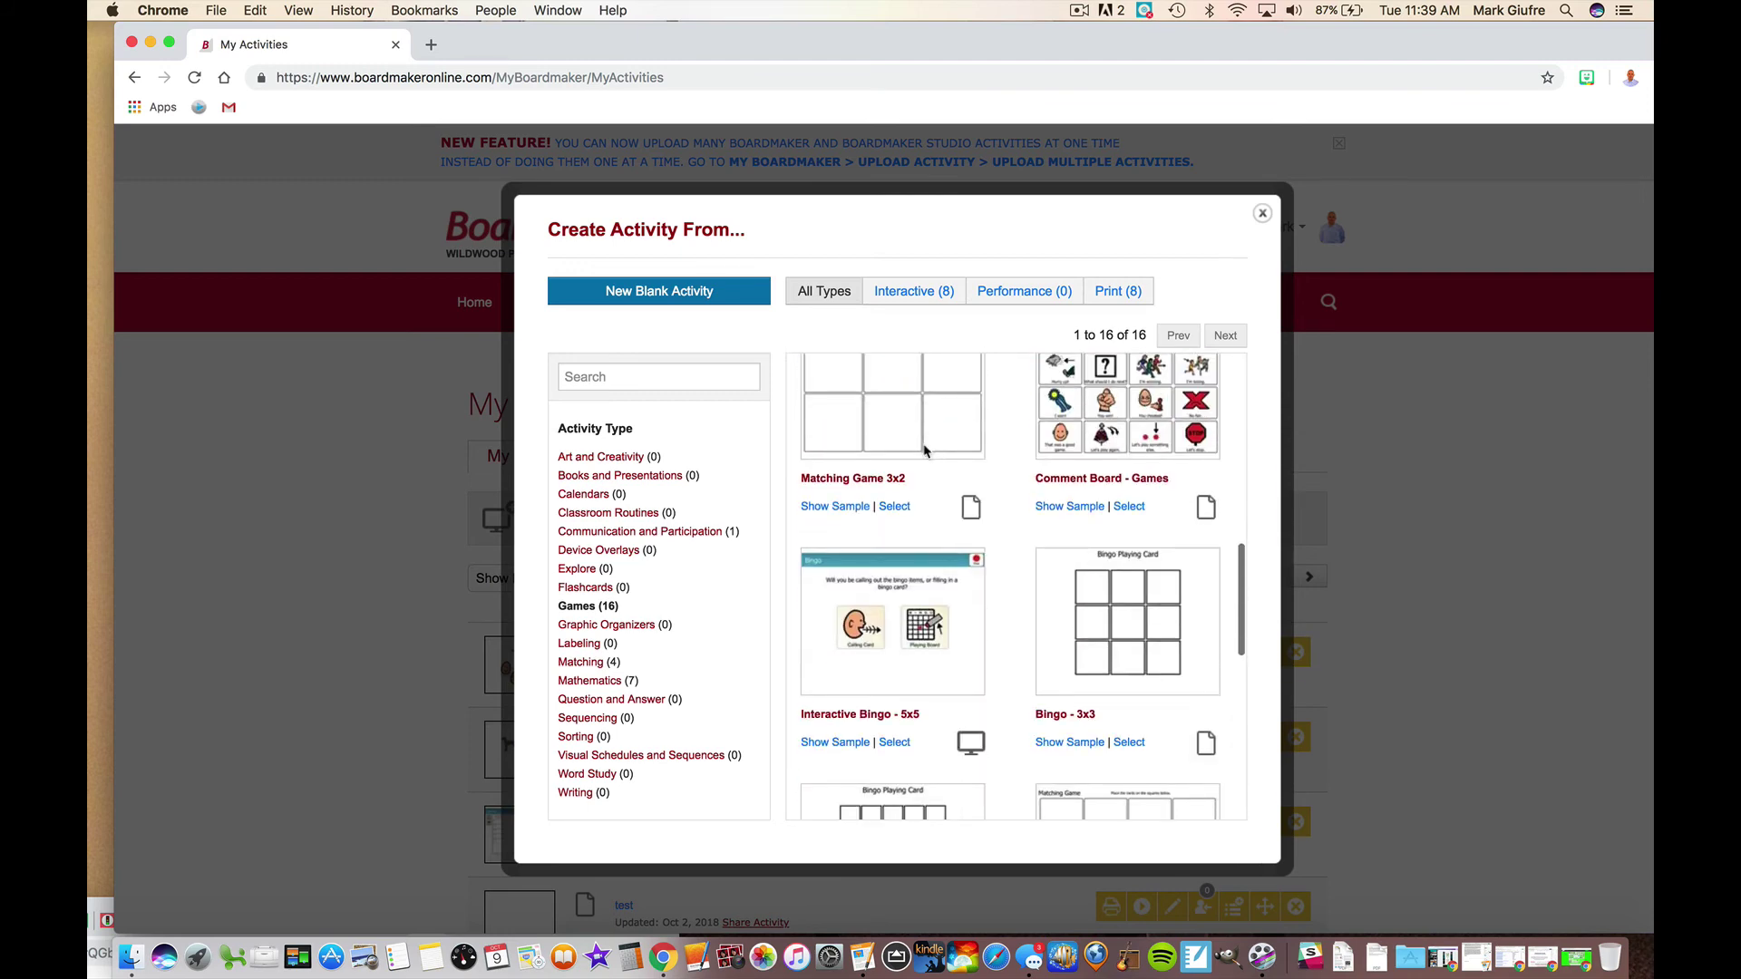
scroll(920, 444, up, 15)
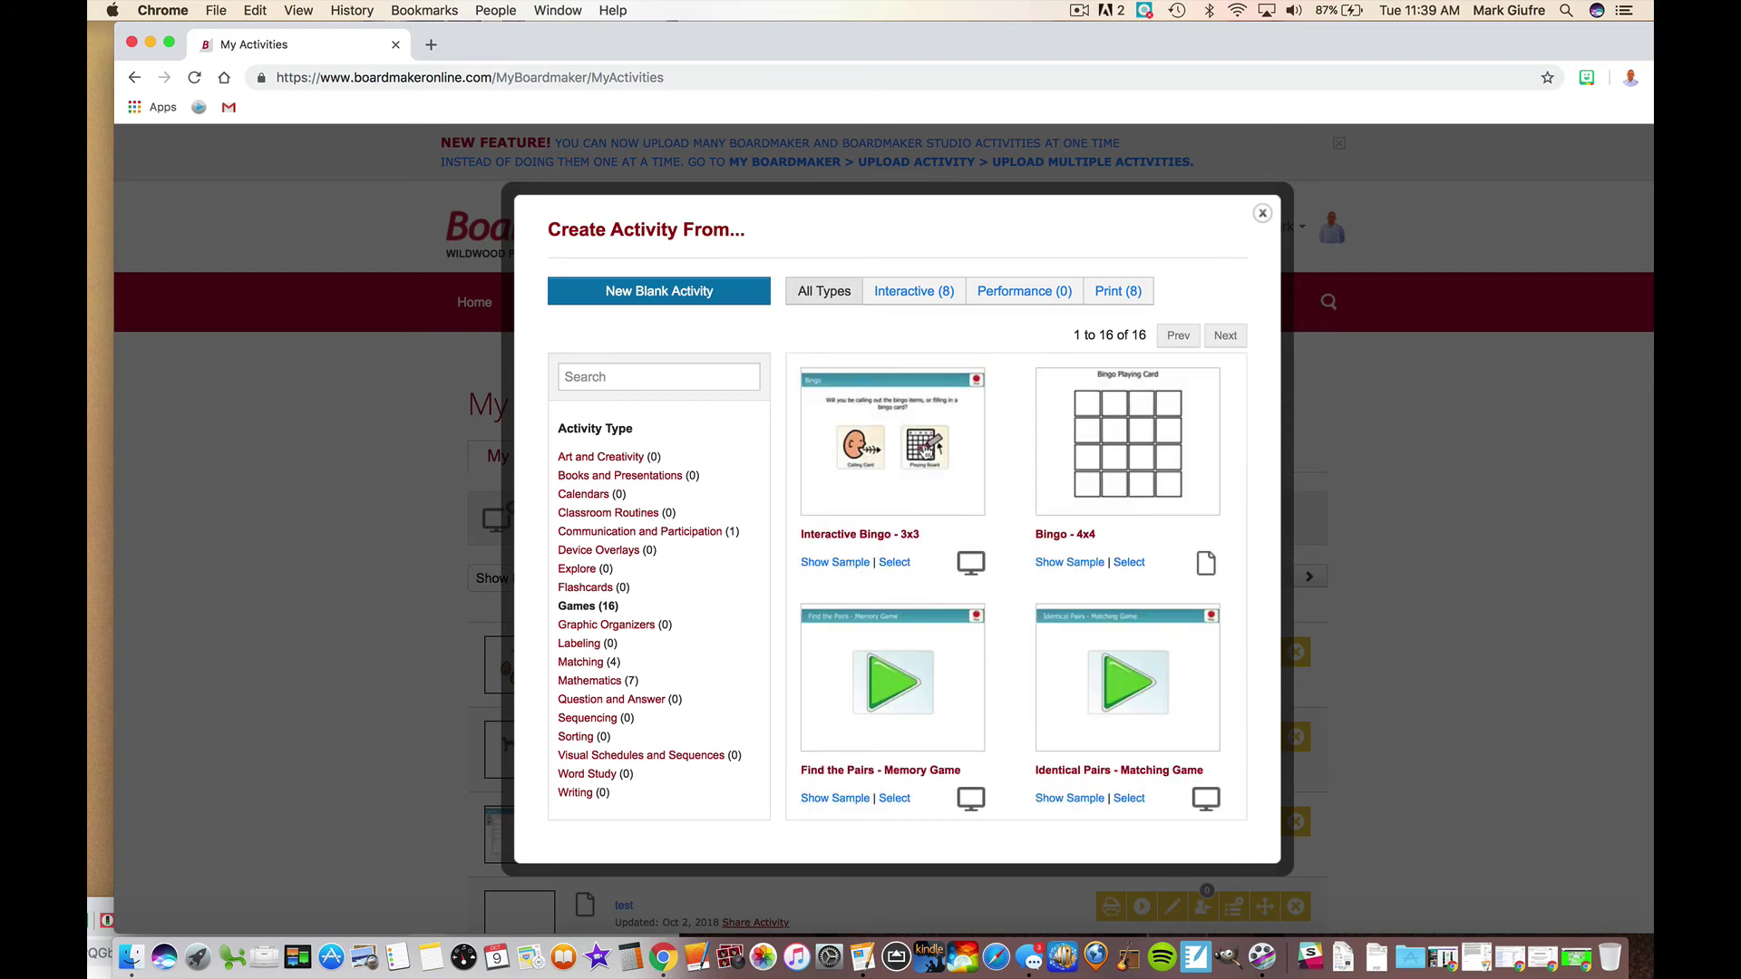